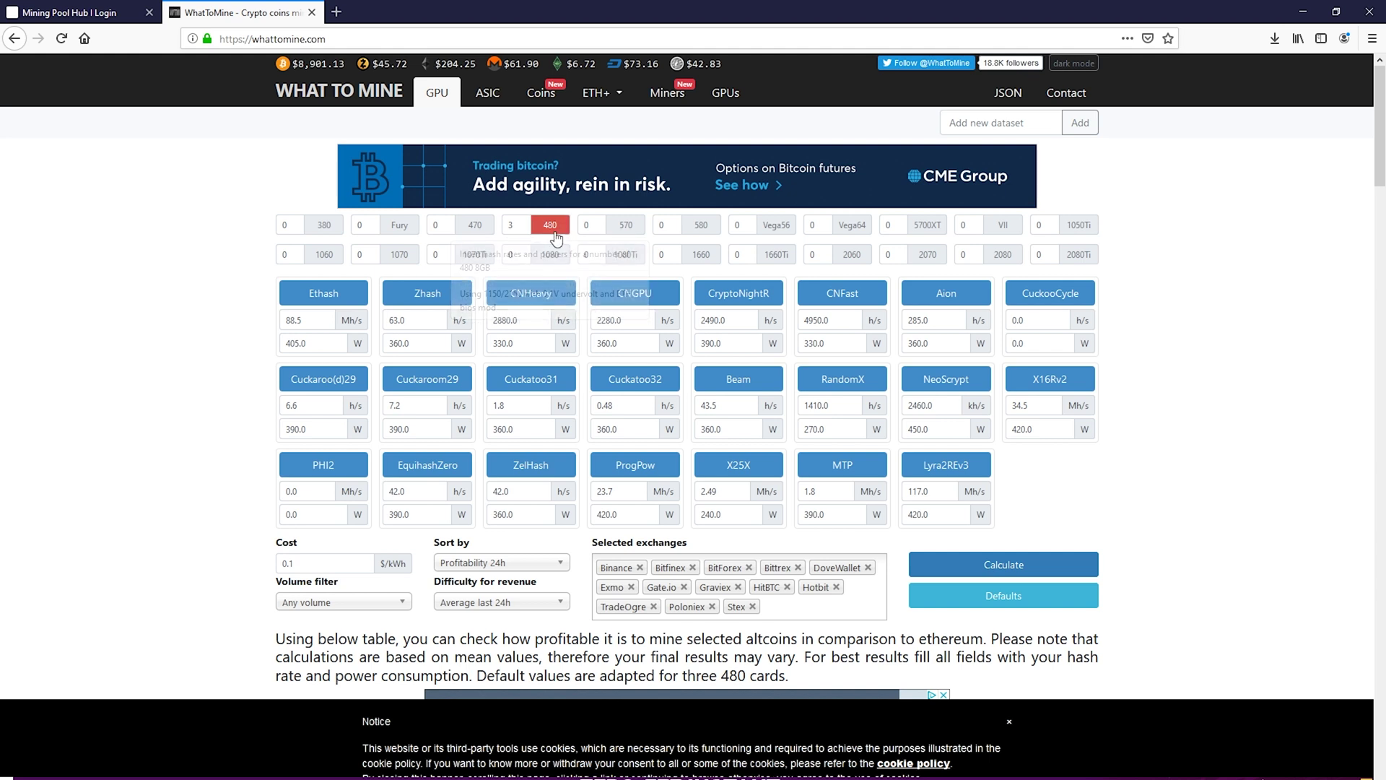
- Toggle off the 480 card preset in WhatToMine's GPU calculator
left_click(555, 228)
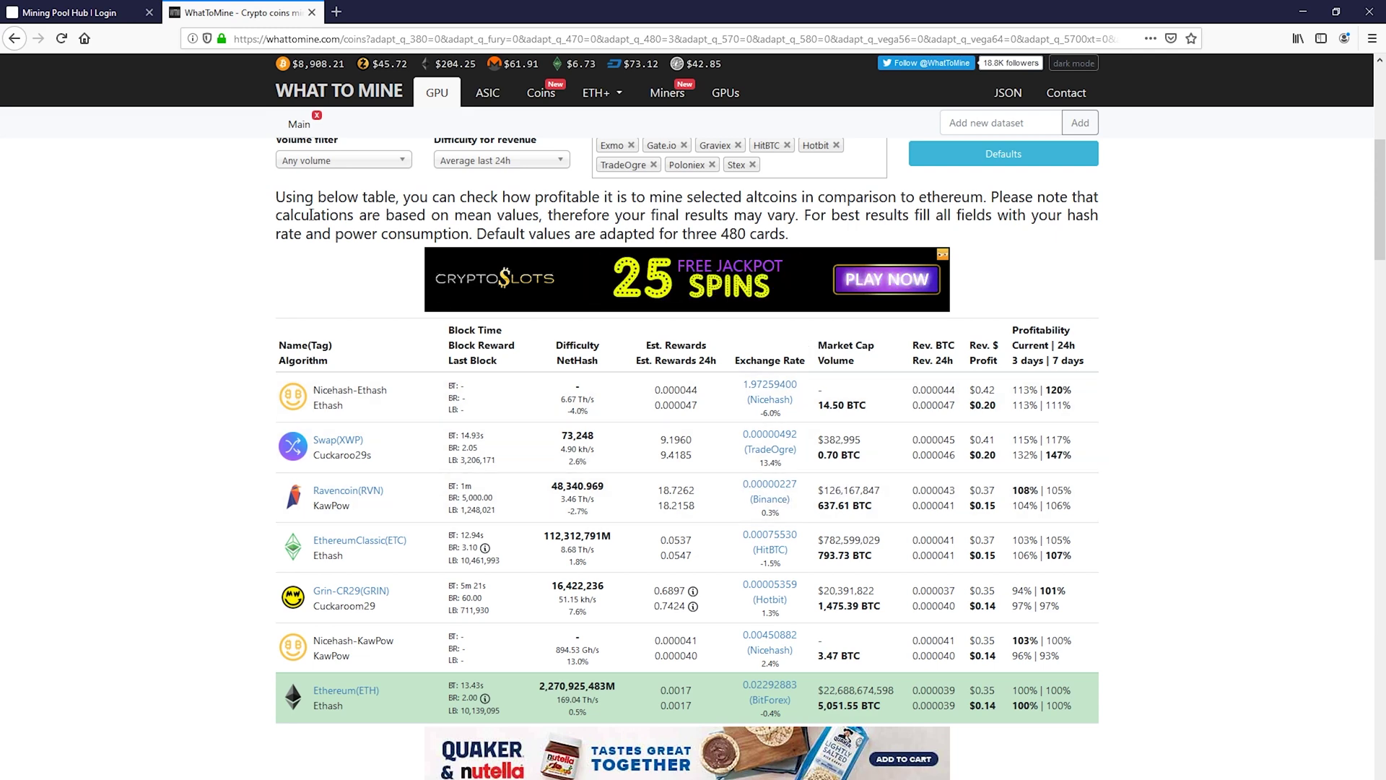
- Scroll Mining Pool Hub's pools list to confirm Ravencoin is offered
left_click(41, 8)
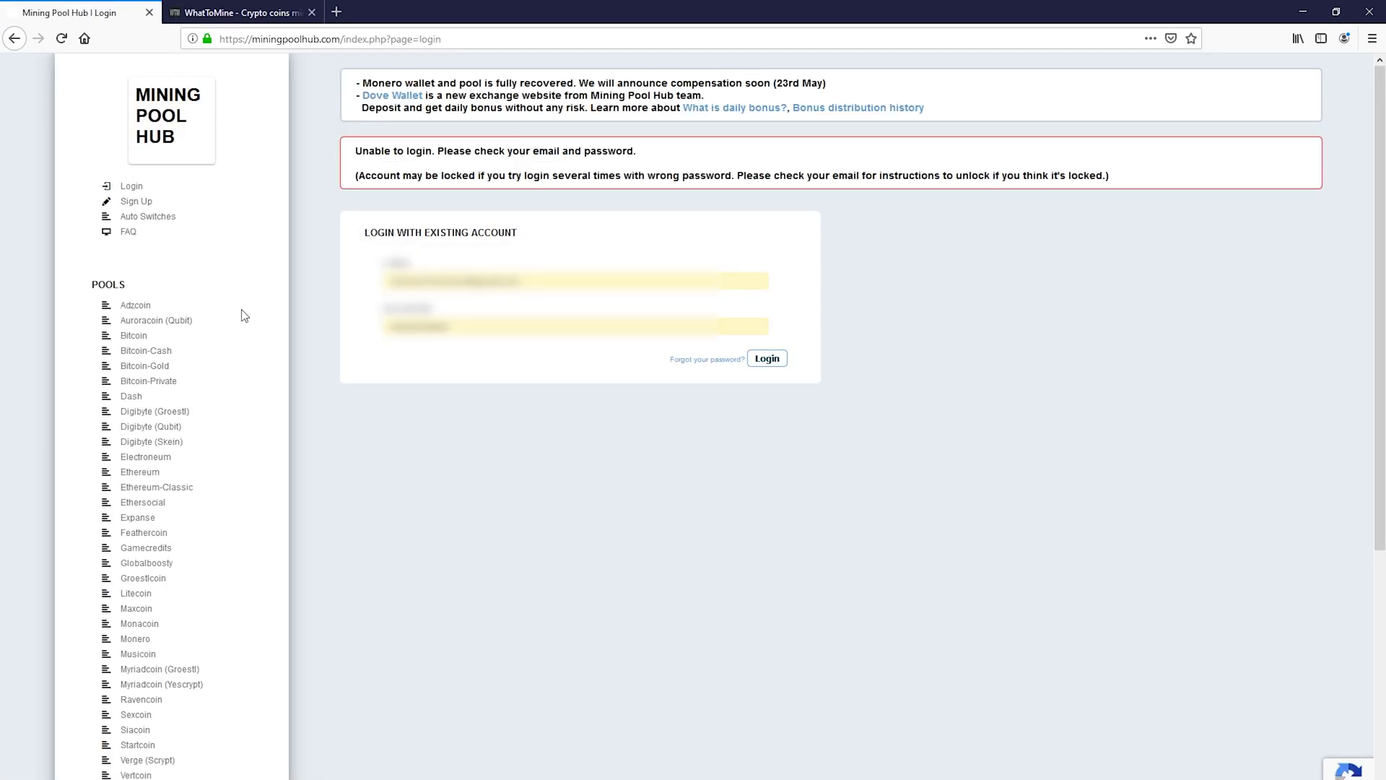
scroll(244, 314, "down", 3)
scroll(448, 230, "up", 2)
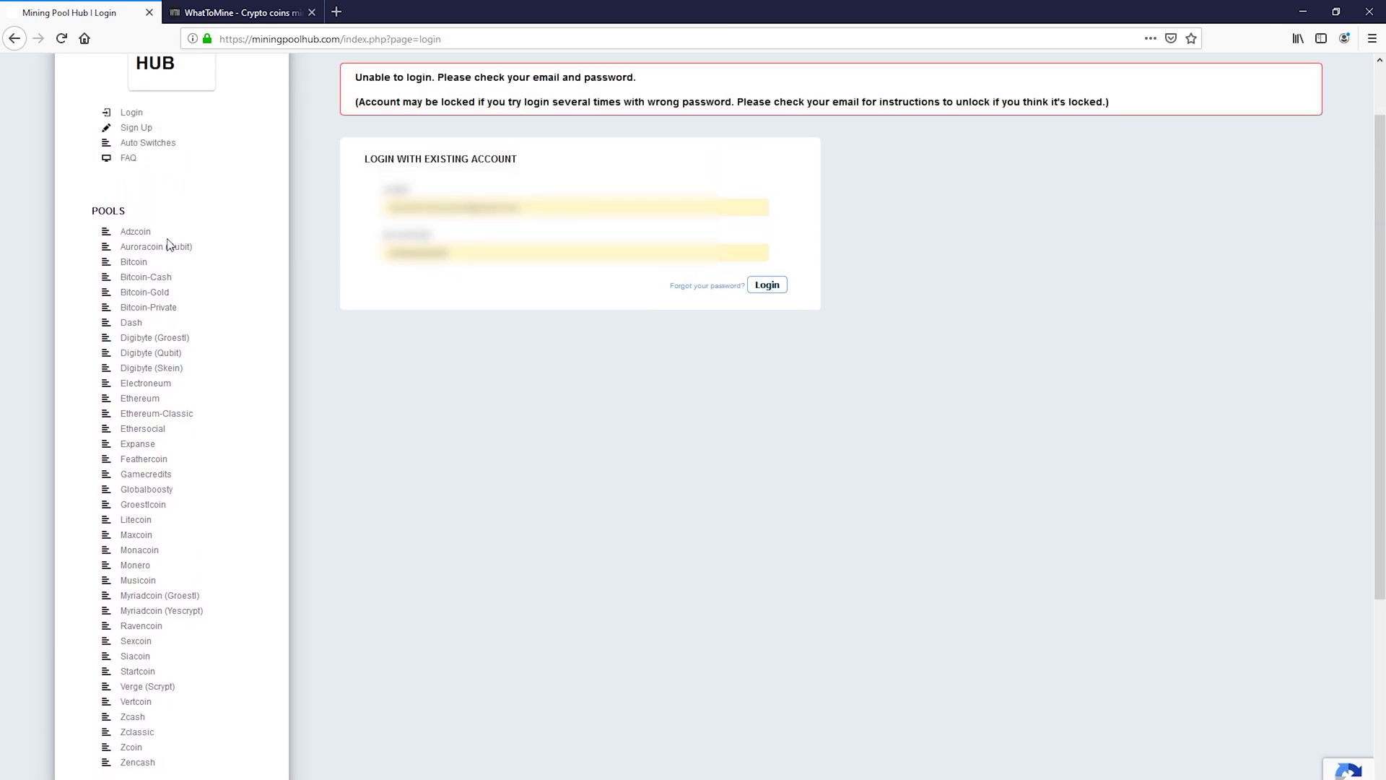
scroll(195, 170, "down", 1)
scroll(229, 371, "up", 1)
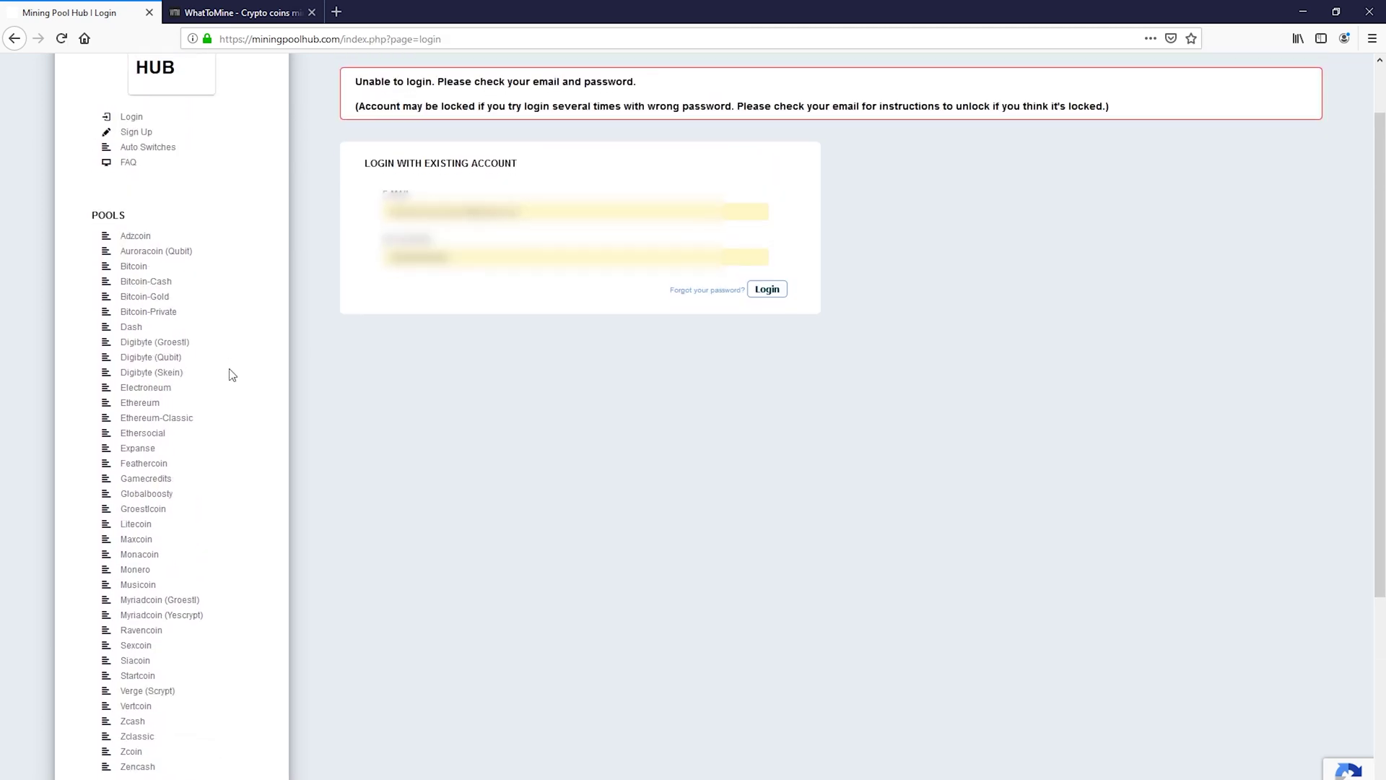
scroll(281, 397, "down", 1)
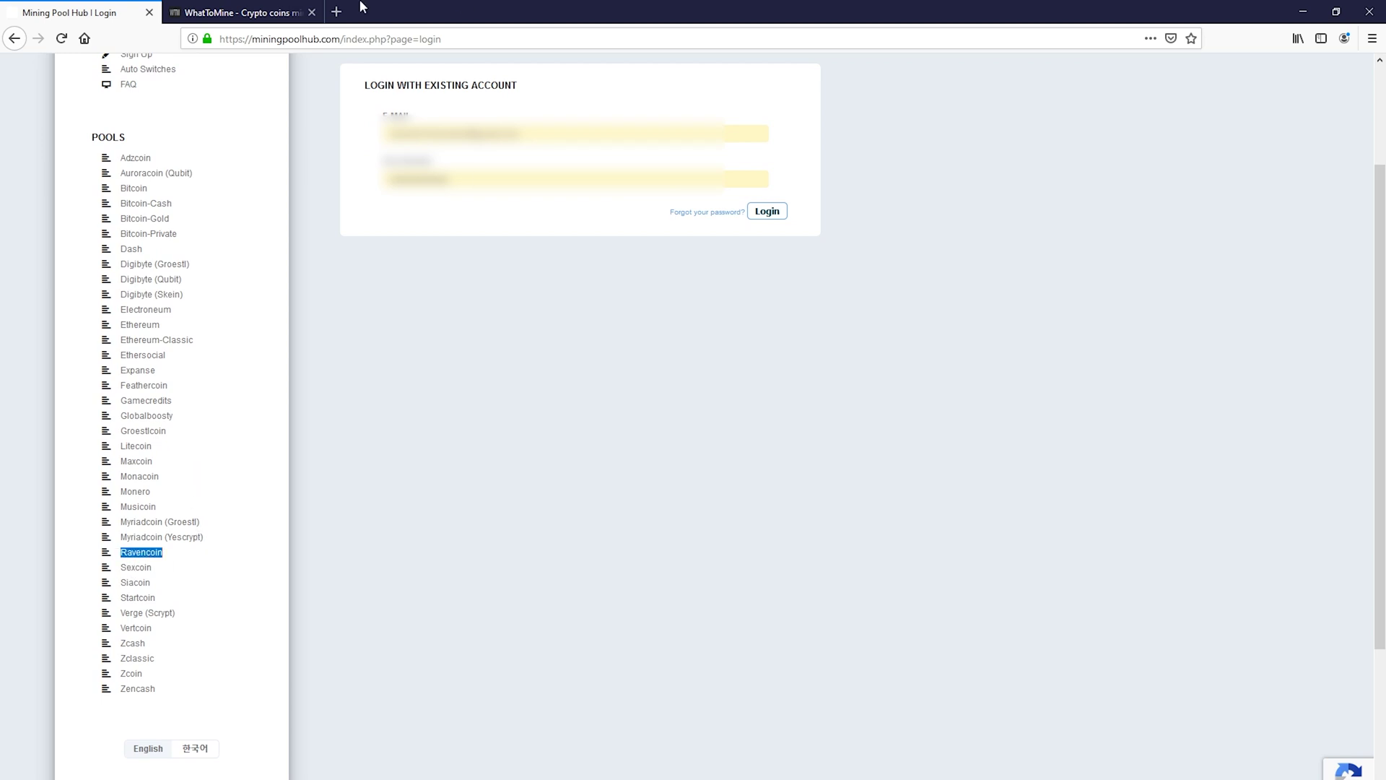
- Back in WhatToMine's results table, highlight Ravencoin's KawPow algorithm
left_click(238, 12)
scroll(181, 574, "down", 4)
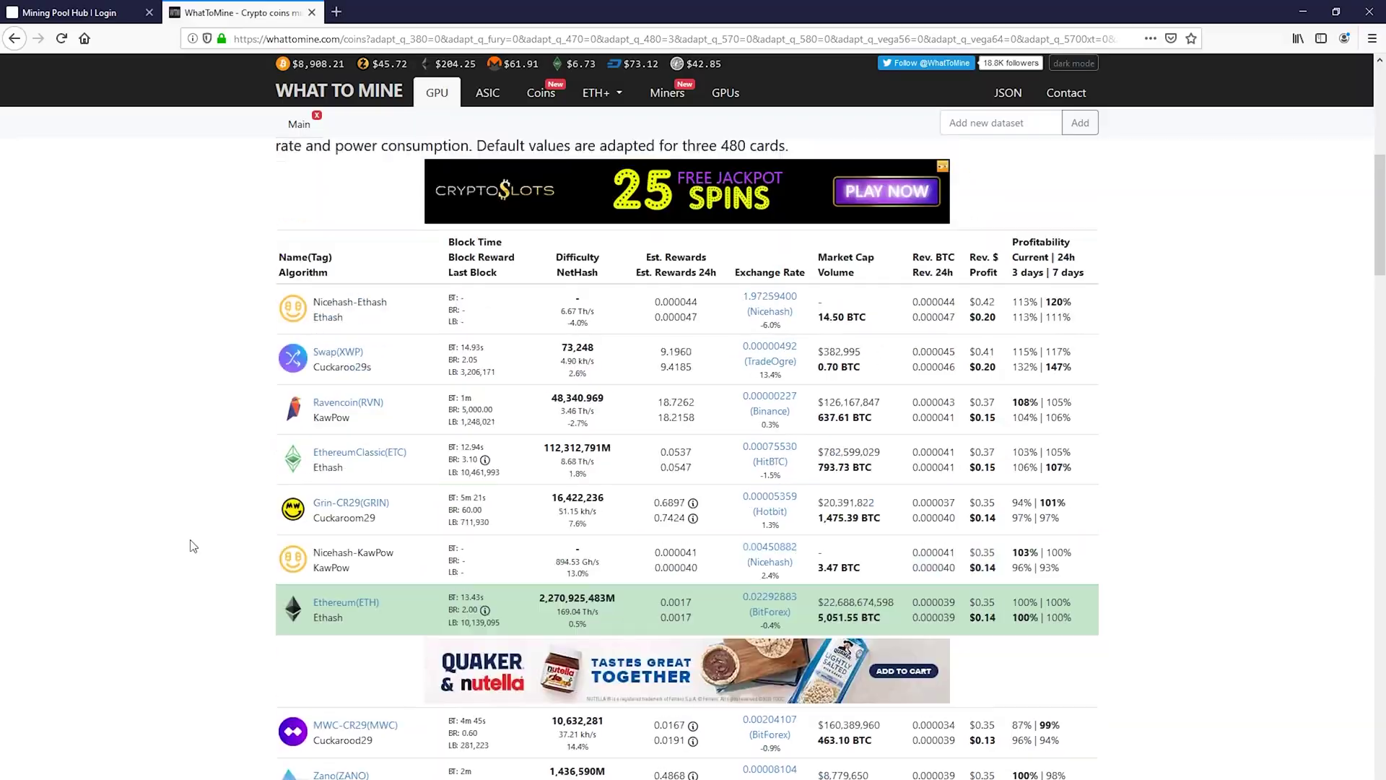
scroll(253, 509, "up", 2)
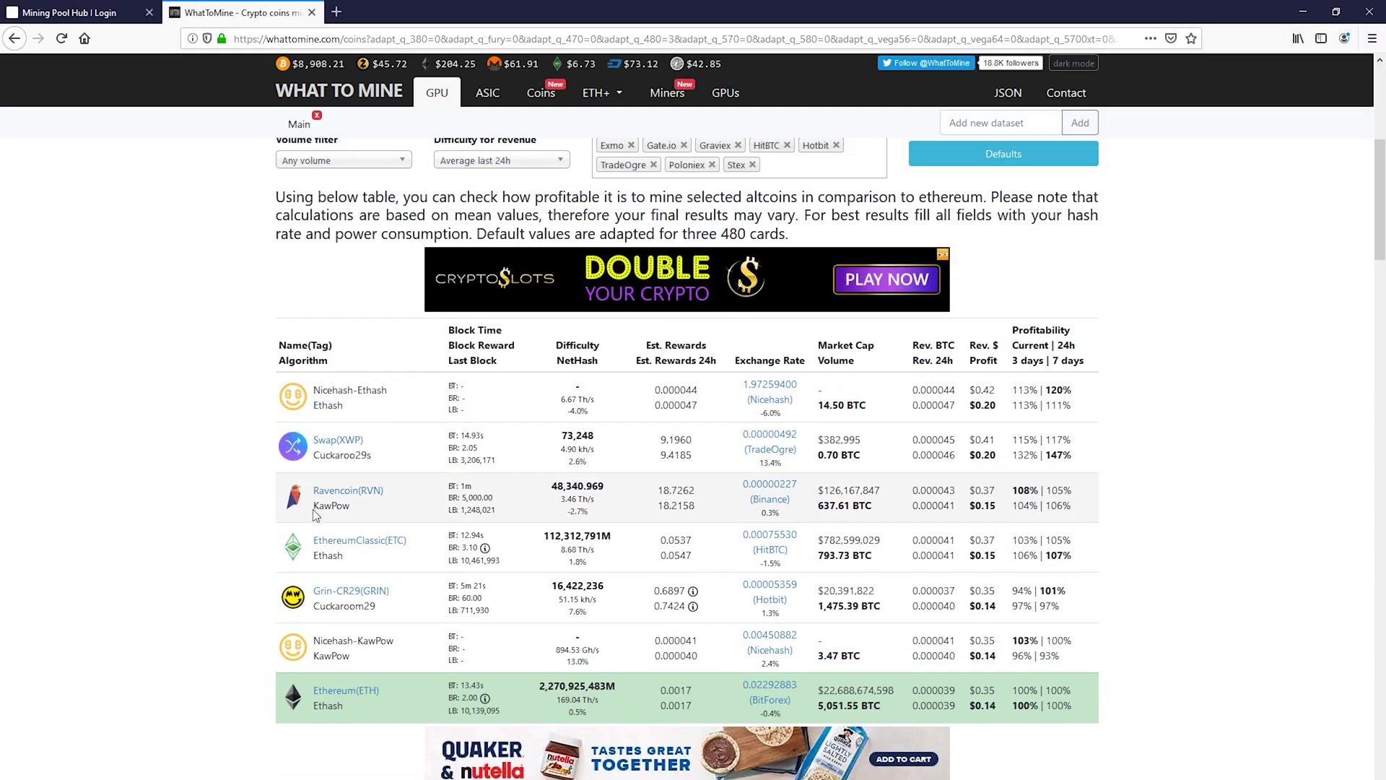
left_click_drag(351, 508, 313, 516)
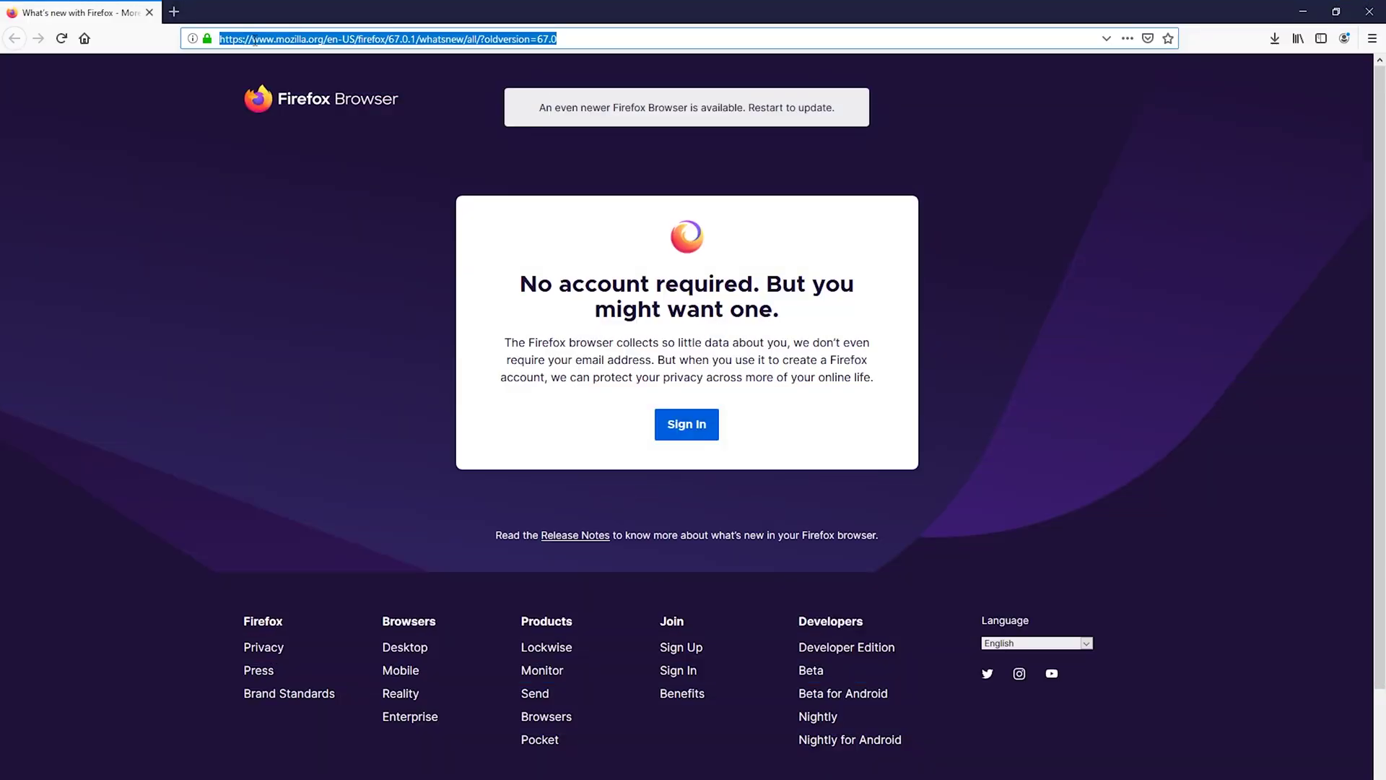
- Go to miningpoolhub.com and bring up the Sign Up registration form
type("miningpoolhub.com/")
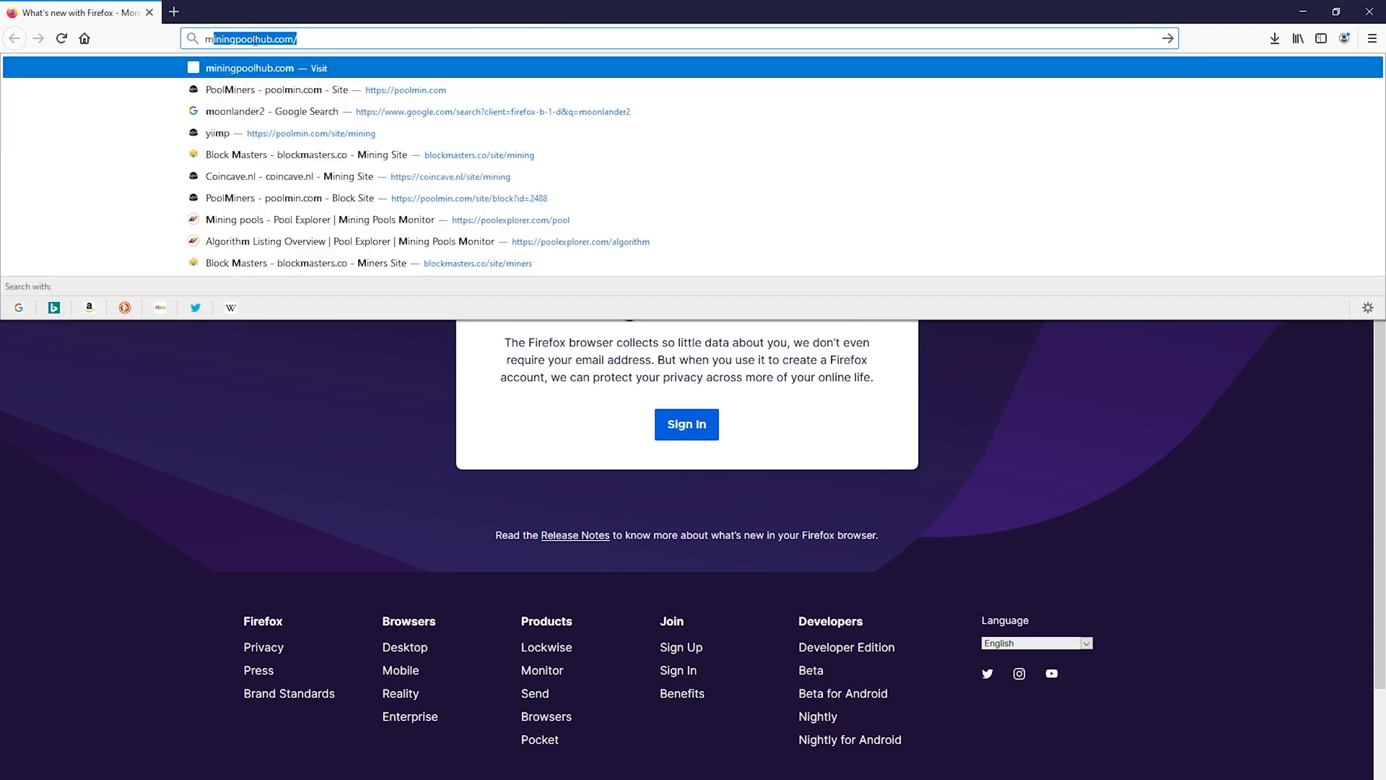
key("Return")
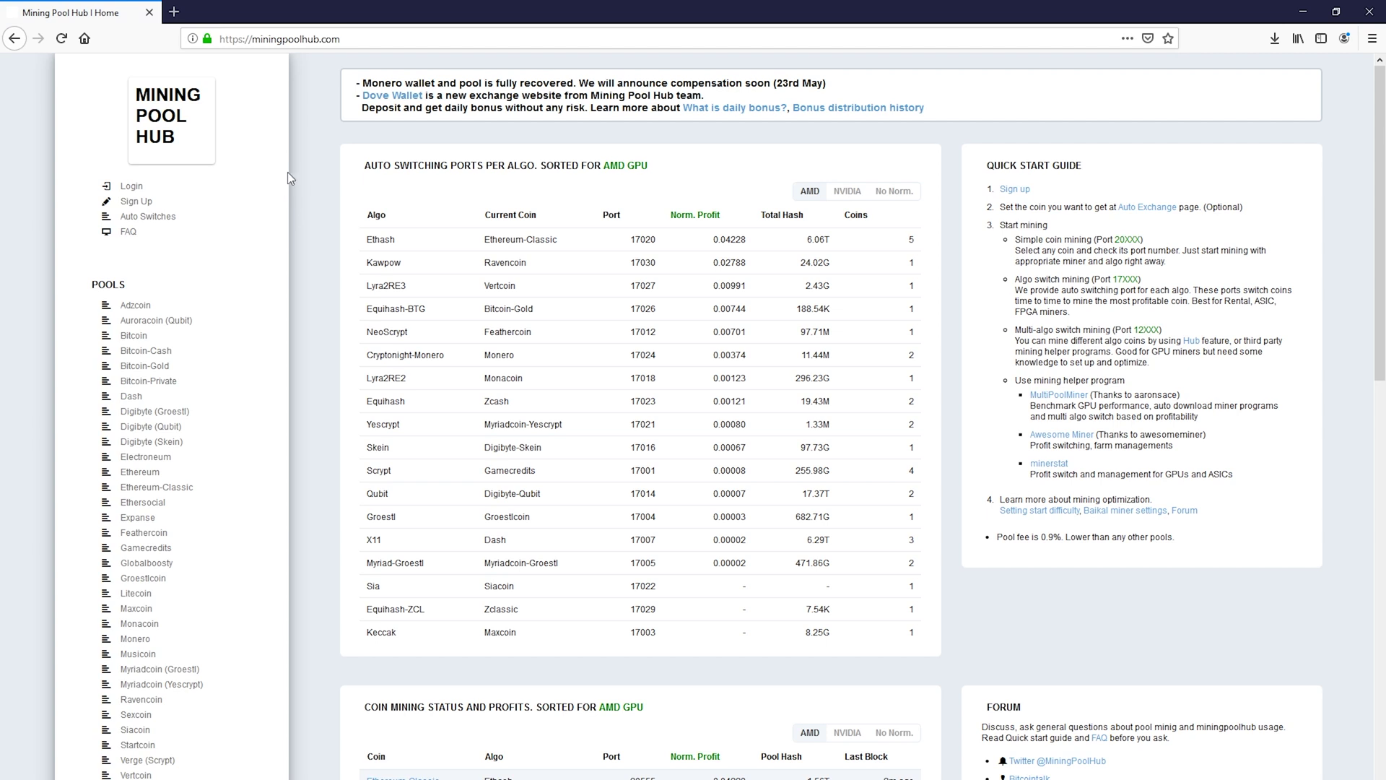
left_click(130, 204)
- Enter a username and the account password twice in the registration form
left_click(509, 216)
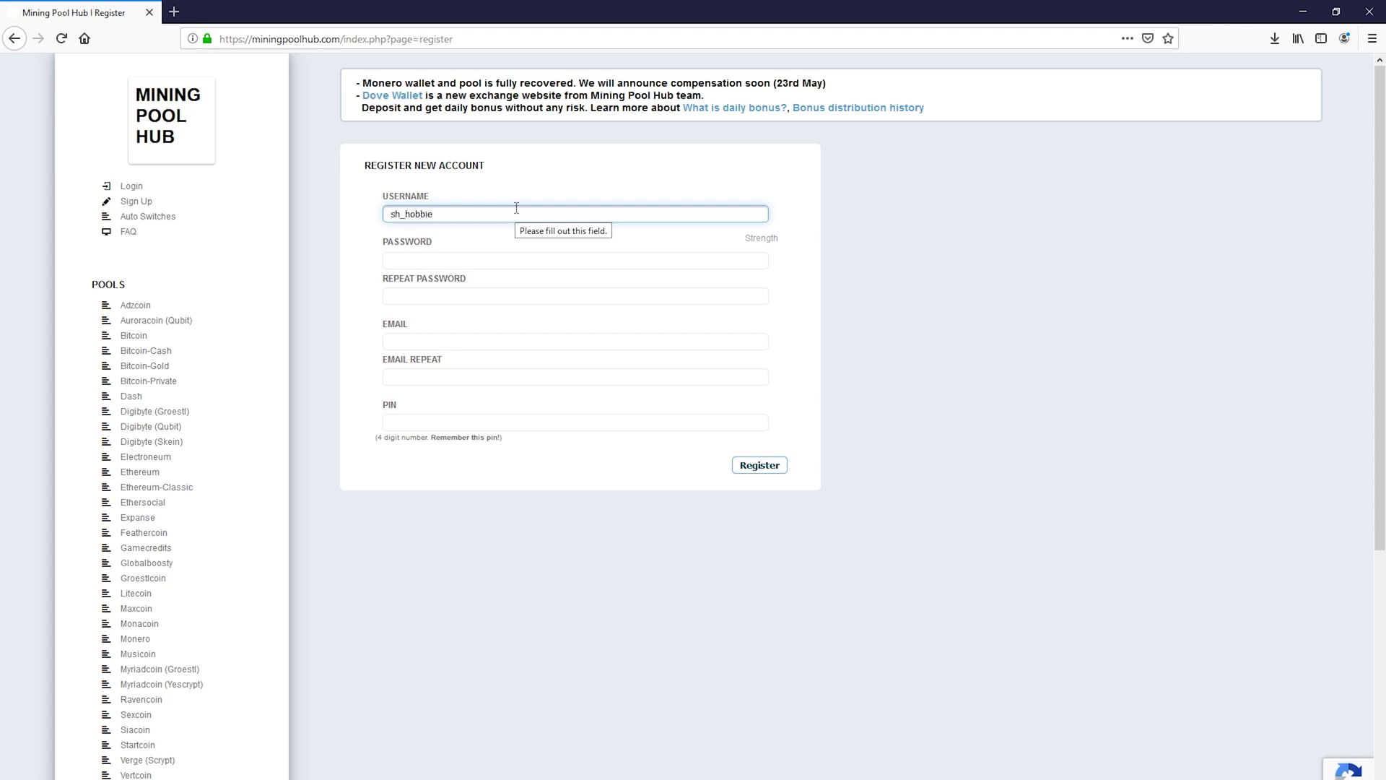
key("Tab")
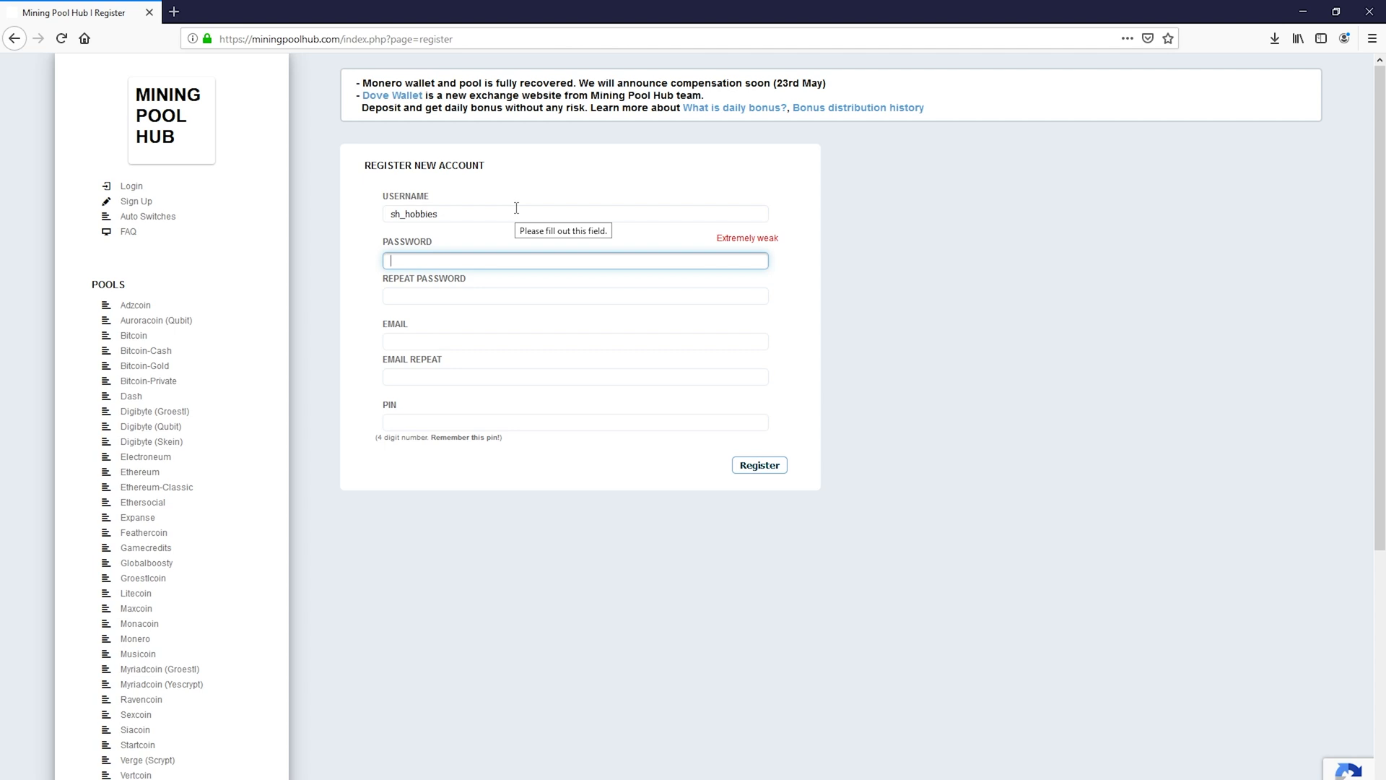
key("ctrl+v")
key("Tab")
type("**")
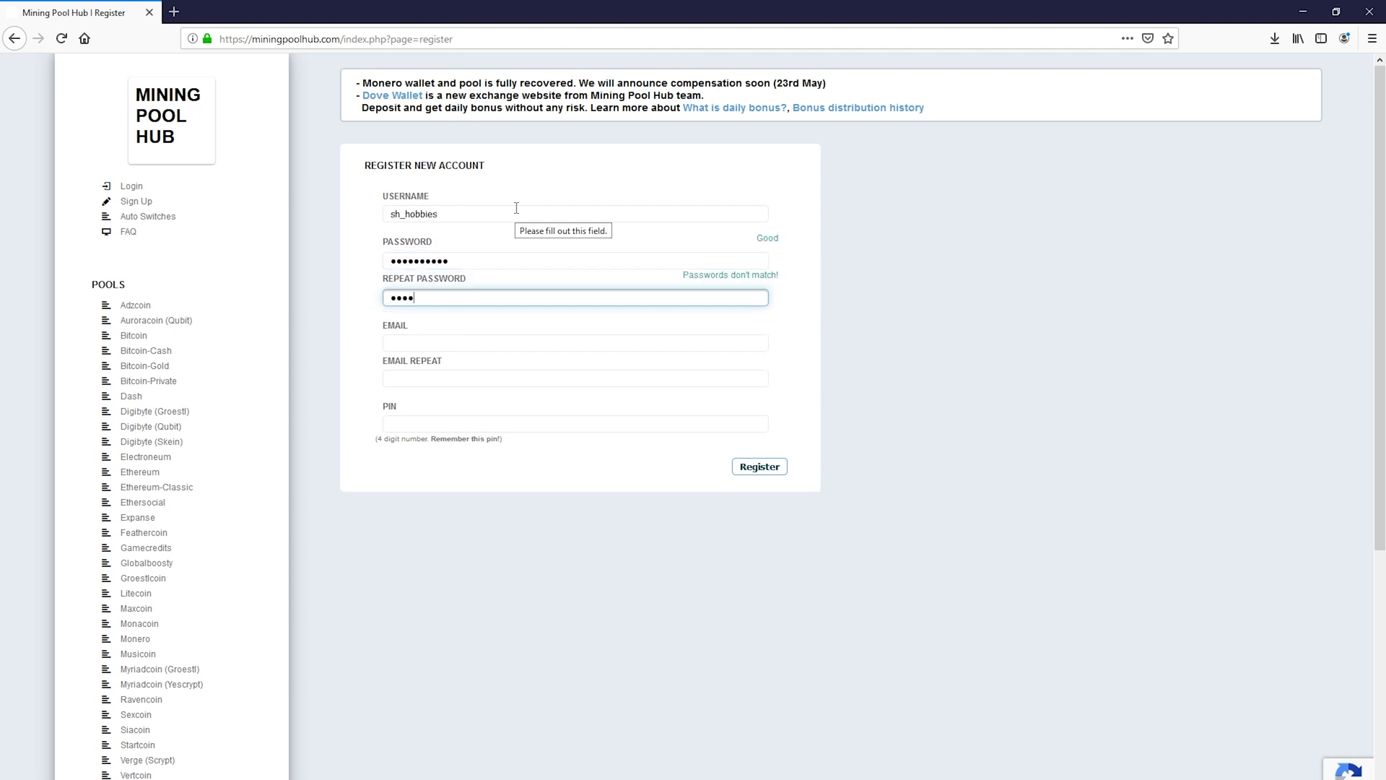
key("Tab")
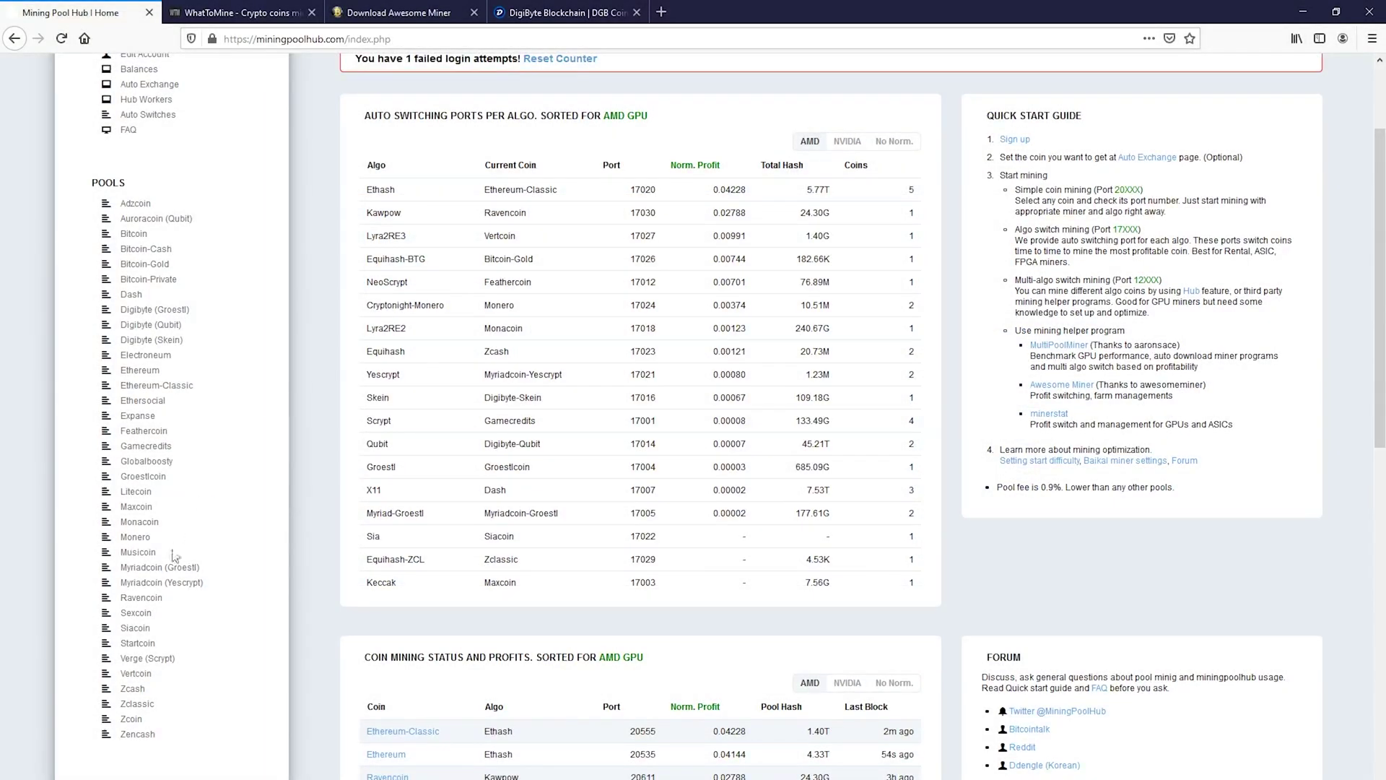
- Select the U.S. server us-east.kawpow-hub.miningpoolhub.com:20611 on the Ravencoin (RVN) pool page
left_click(154, 599)
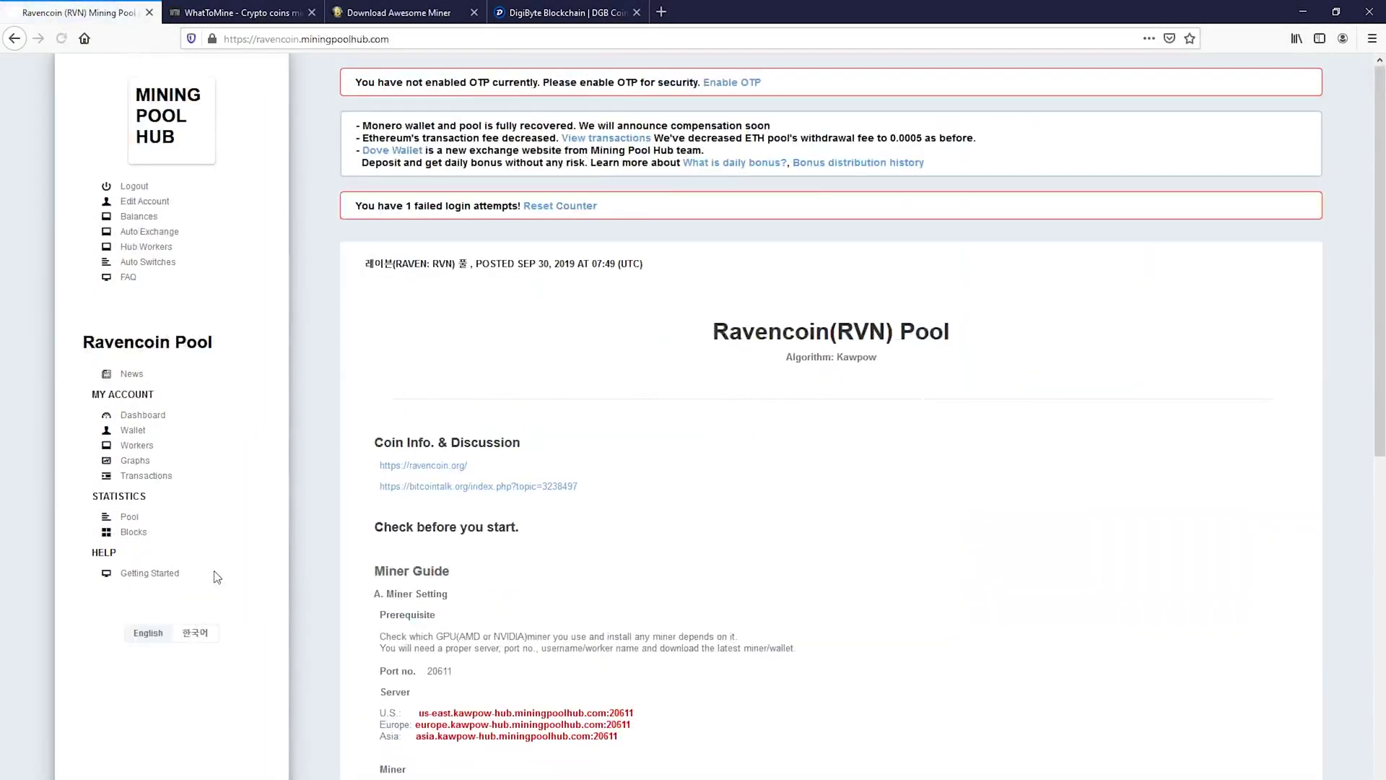
scroll(711, 584, "down", 1)
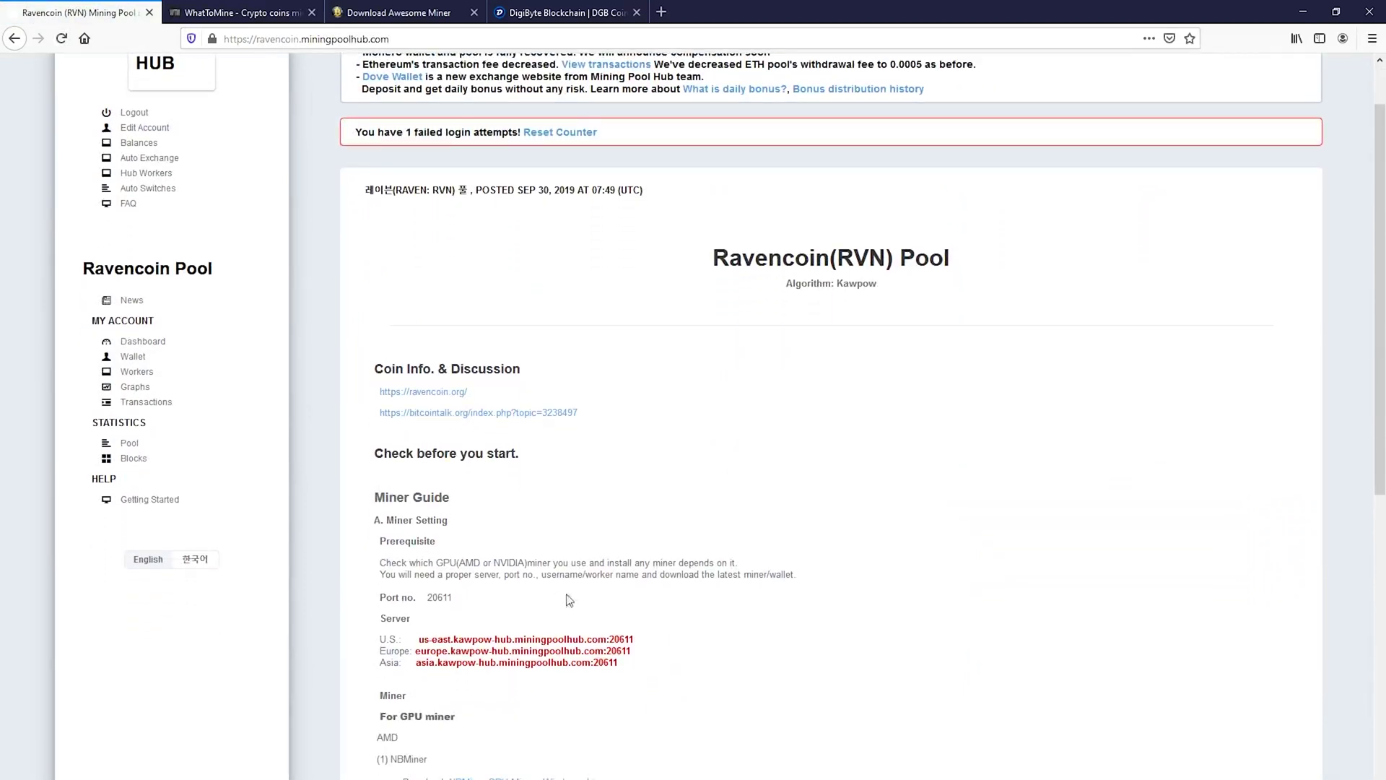
left_click_drag(616, 639, 446, 637)
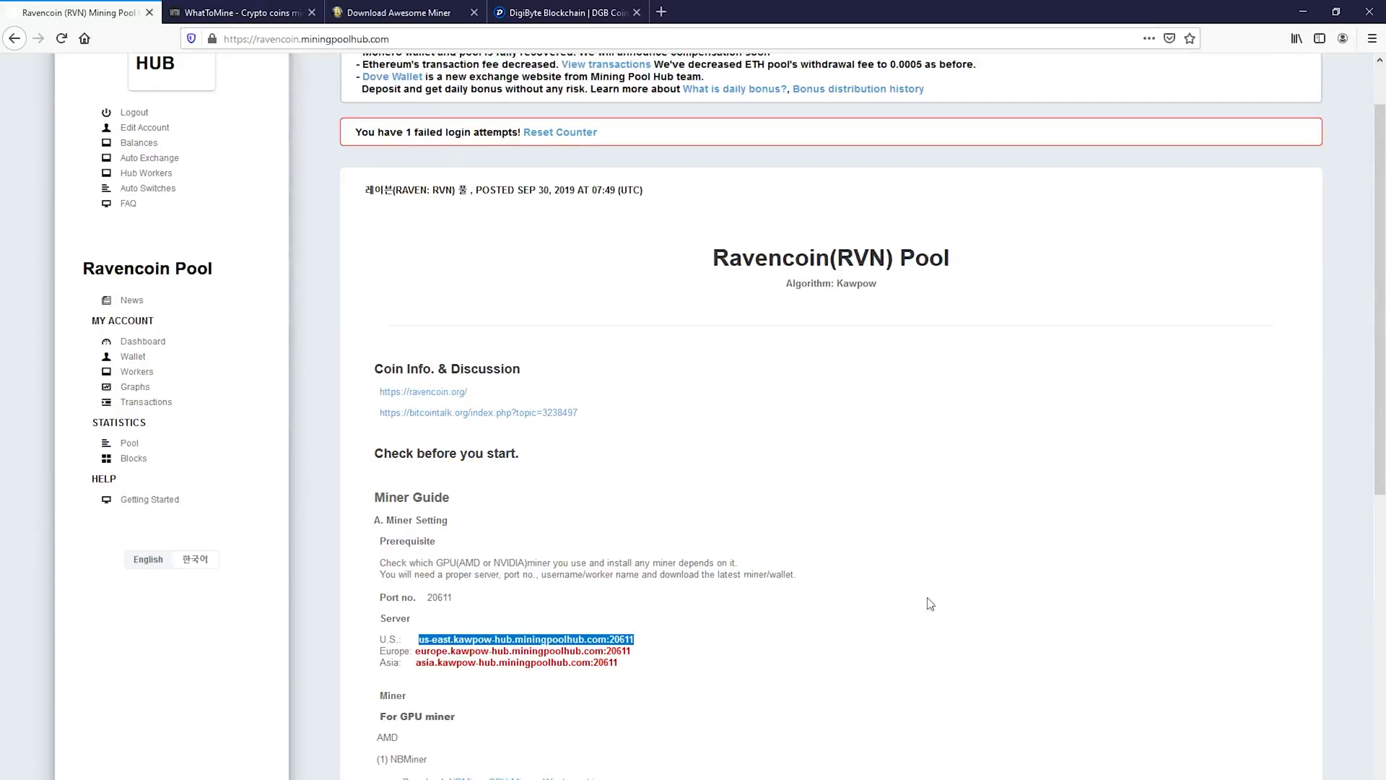
scroll(930, 604, "down", 3)
scroll(635, 390, "up", 4)
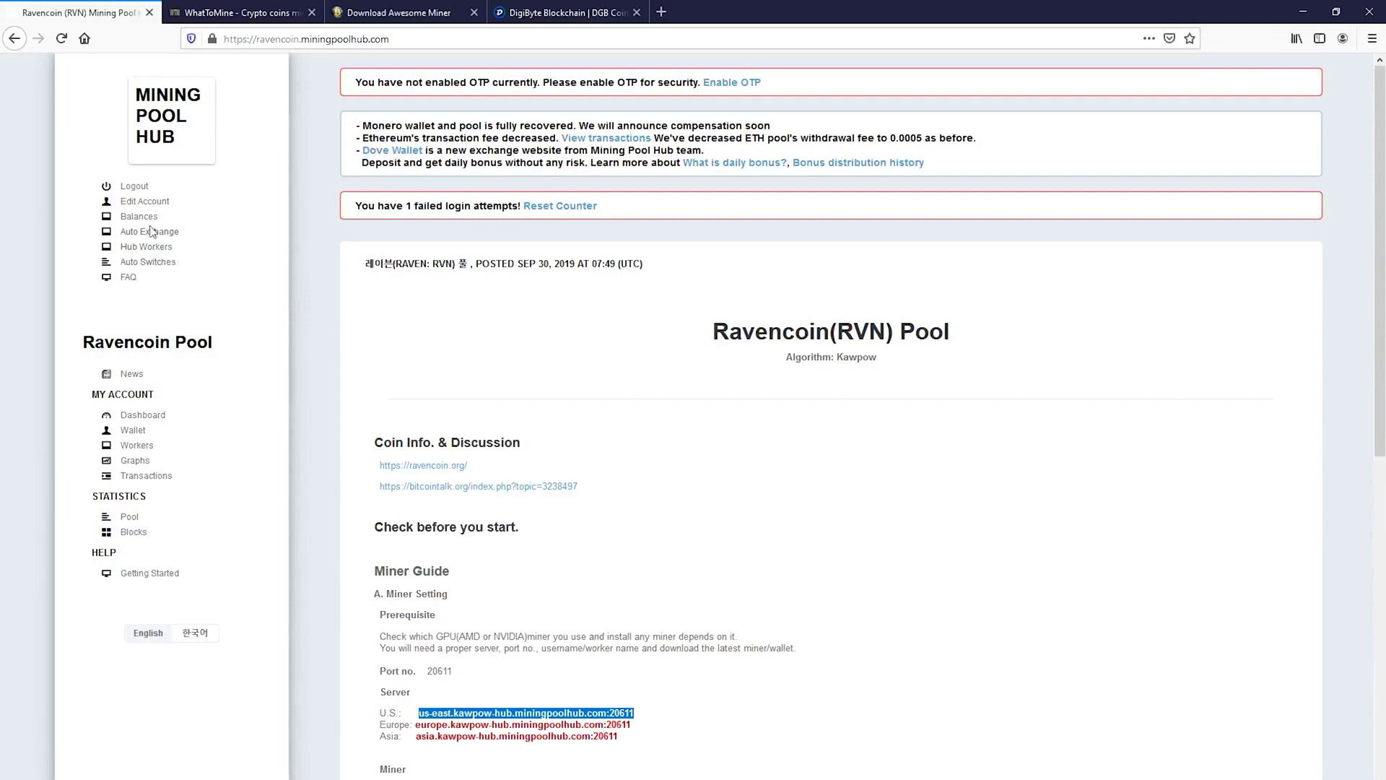
- Keep Digibyte-Skein as the Auto Exchange To coin on Mining Pool Hub
left_click(172, 235)
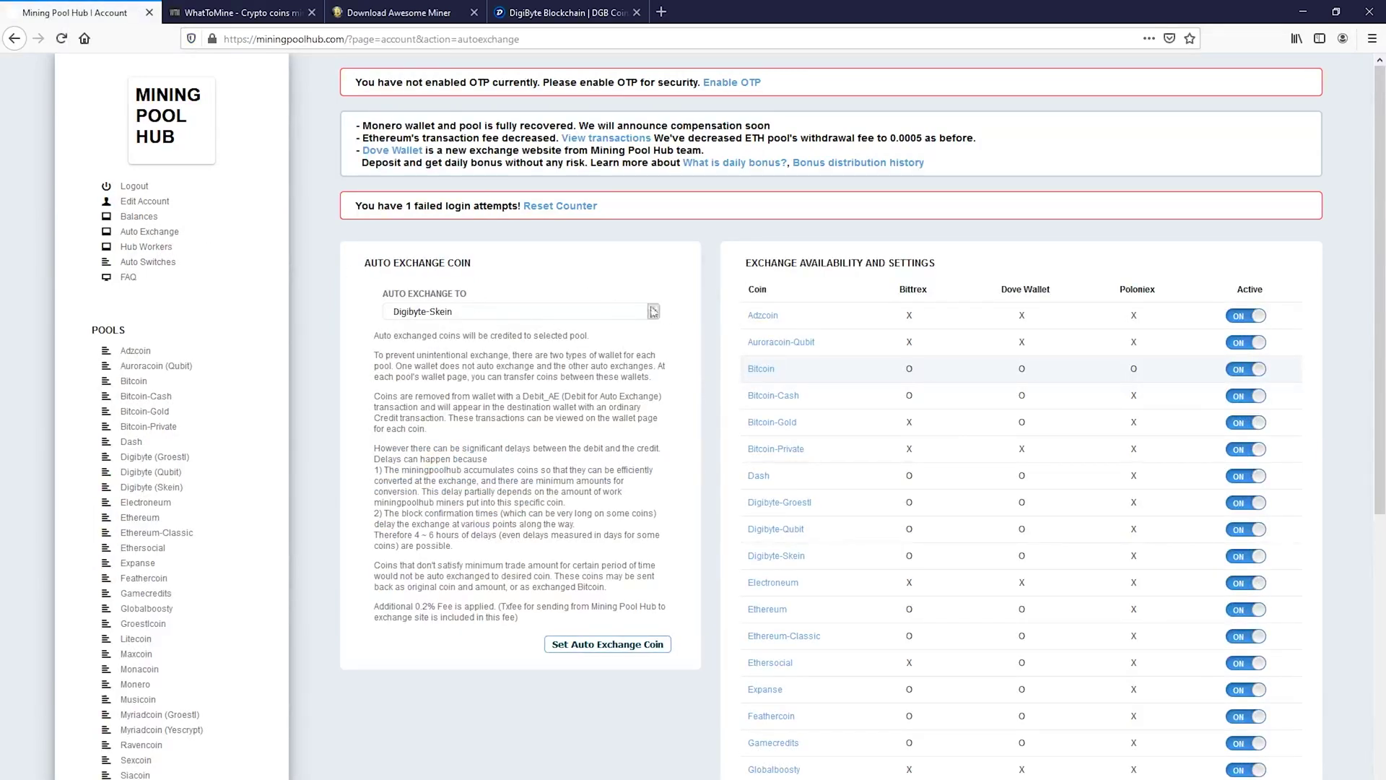
left_click(658, 315)
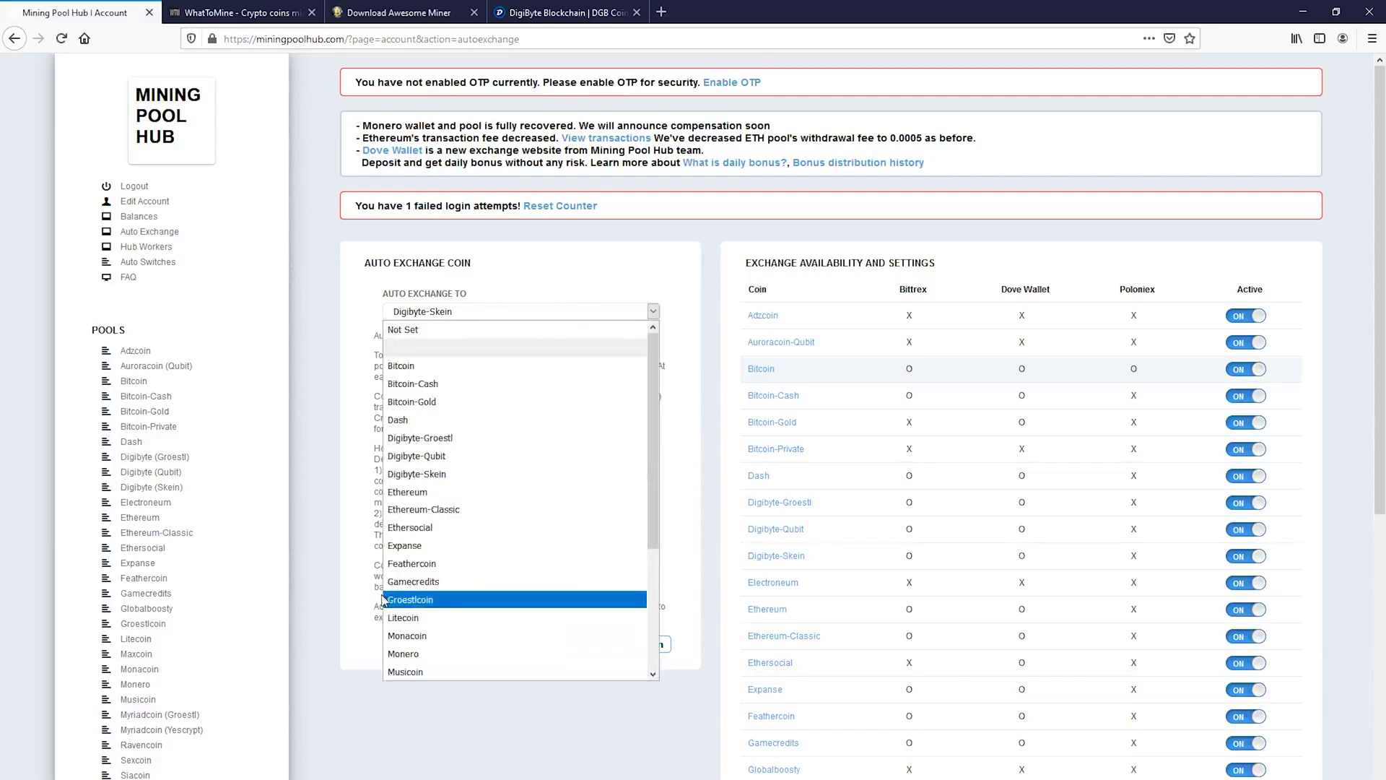
scroll(506, 454, "down", 2)
scroll(462, 434, "up", 2)
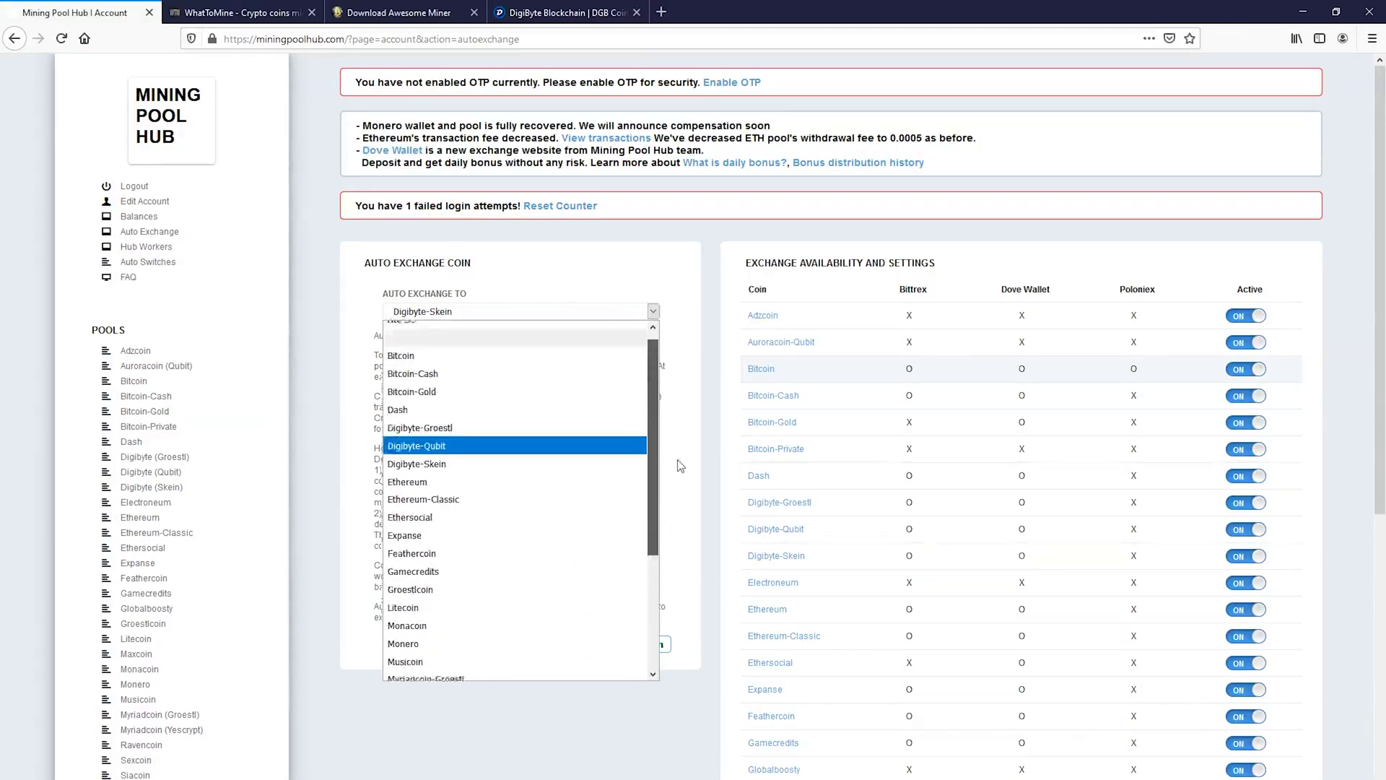
left_click(458, 475)
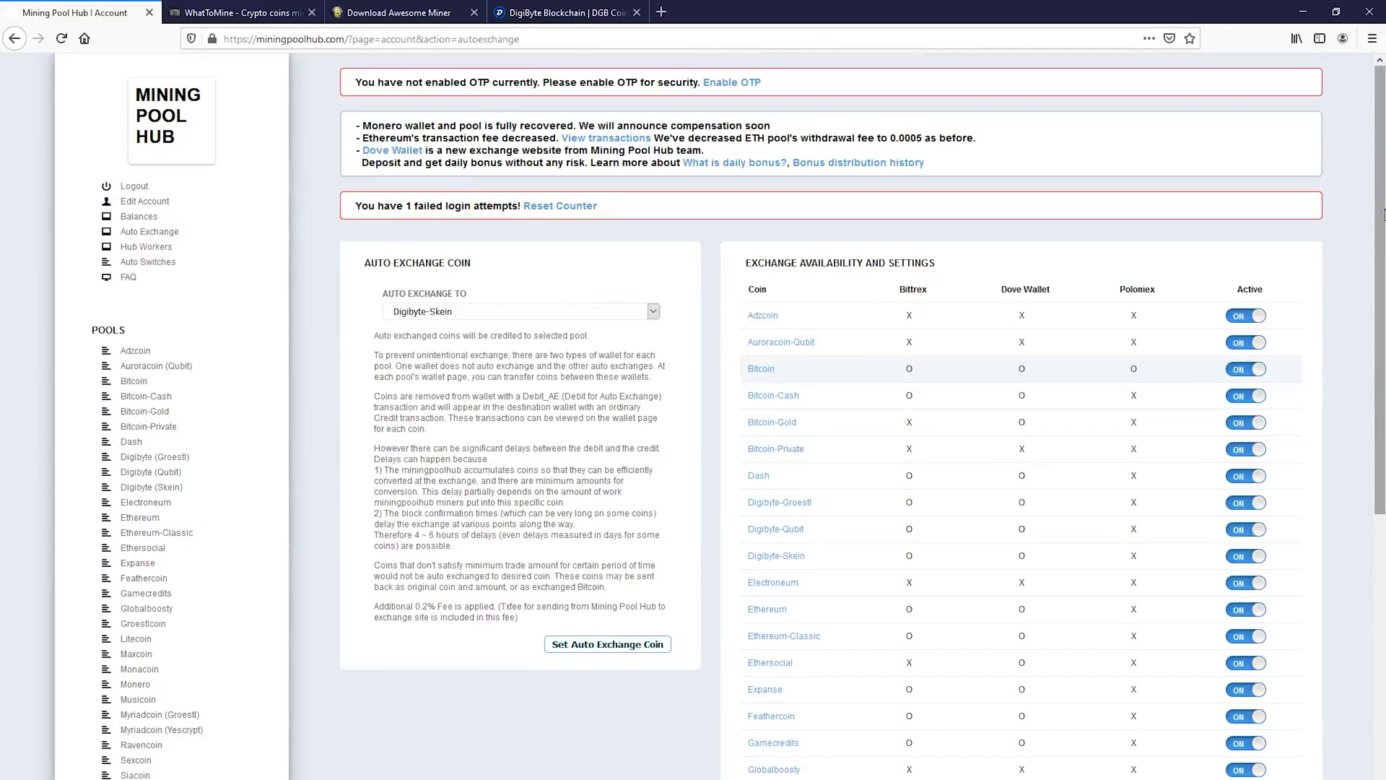
scroll(1384, 207, "down", 1)
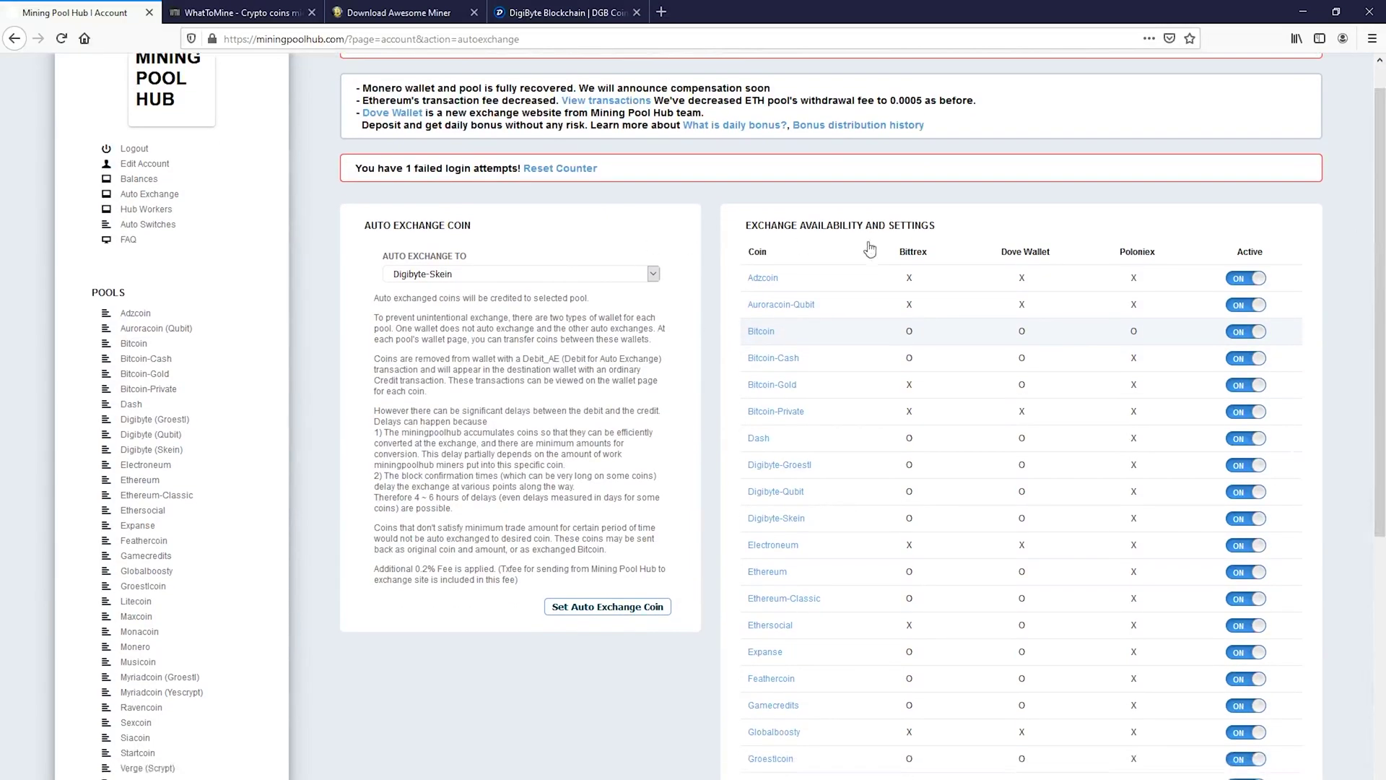
scroll(1003, 288, "down", 2)
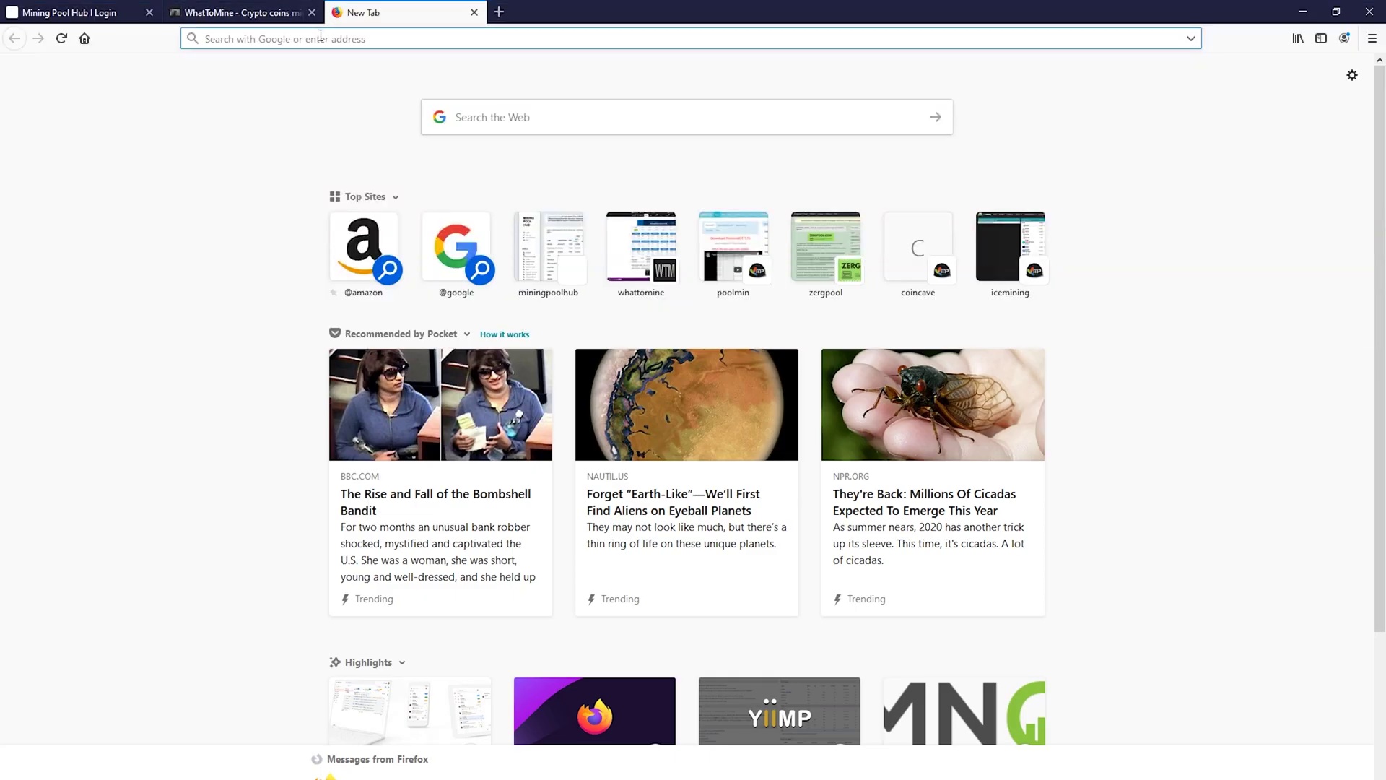
- Search the web for awesomeminer and open the Awesome Miner website
type("awesomem")
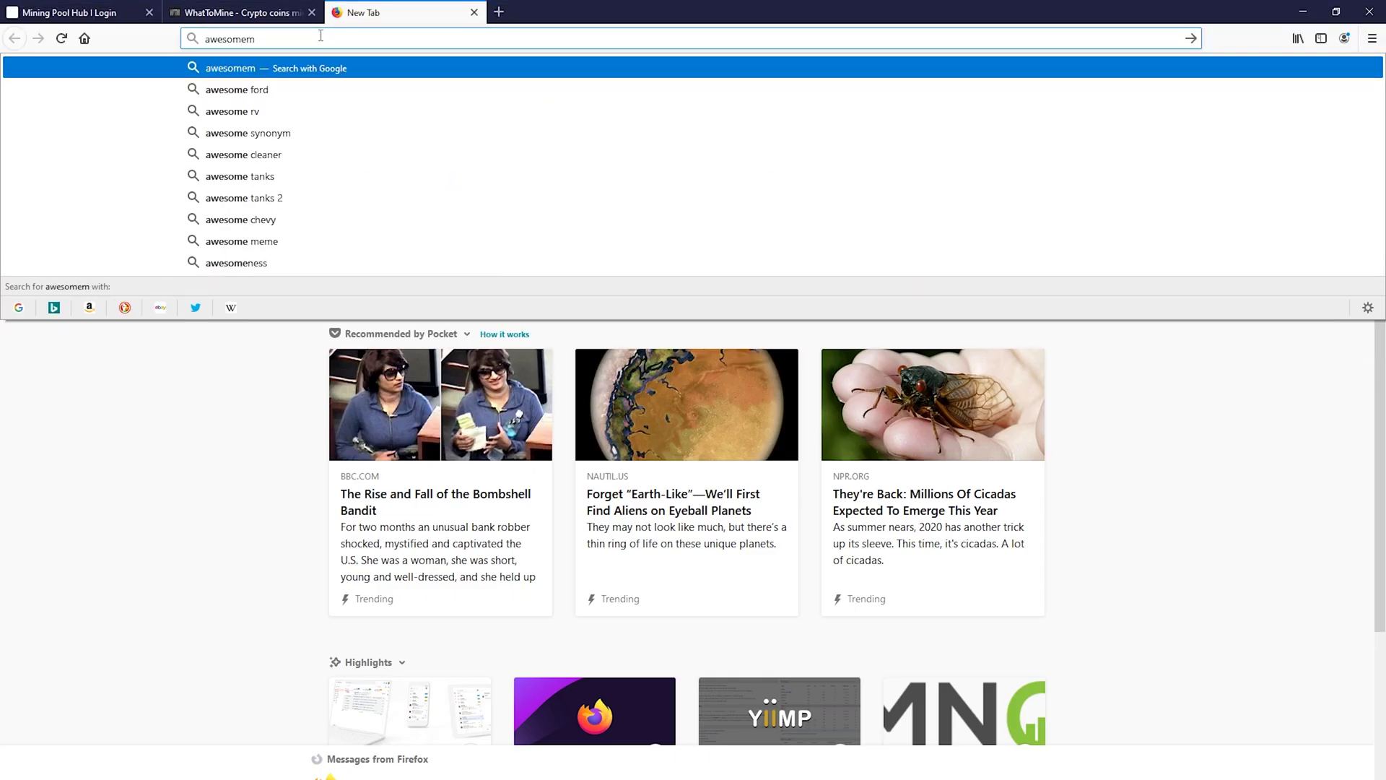
type("iner")
key("Return")
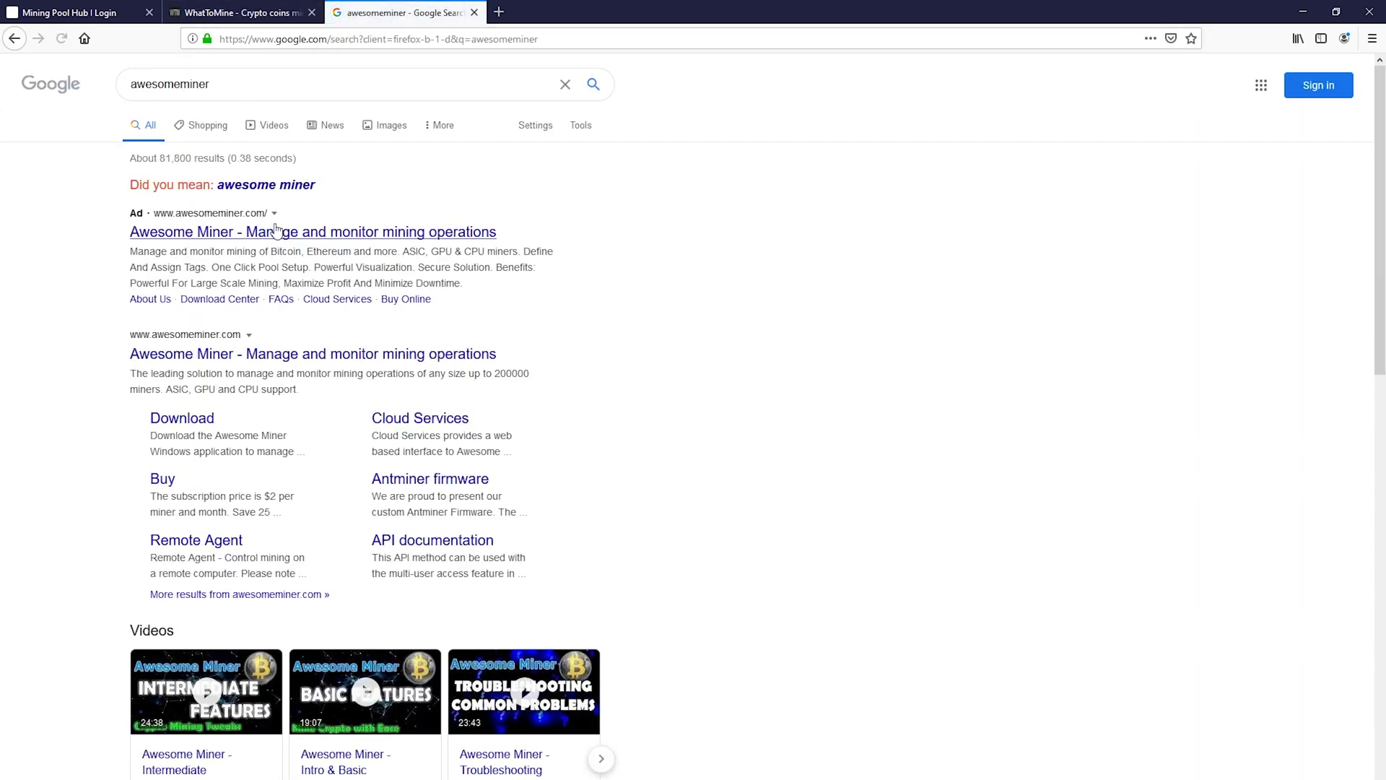
left_click(277, 231)
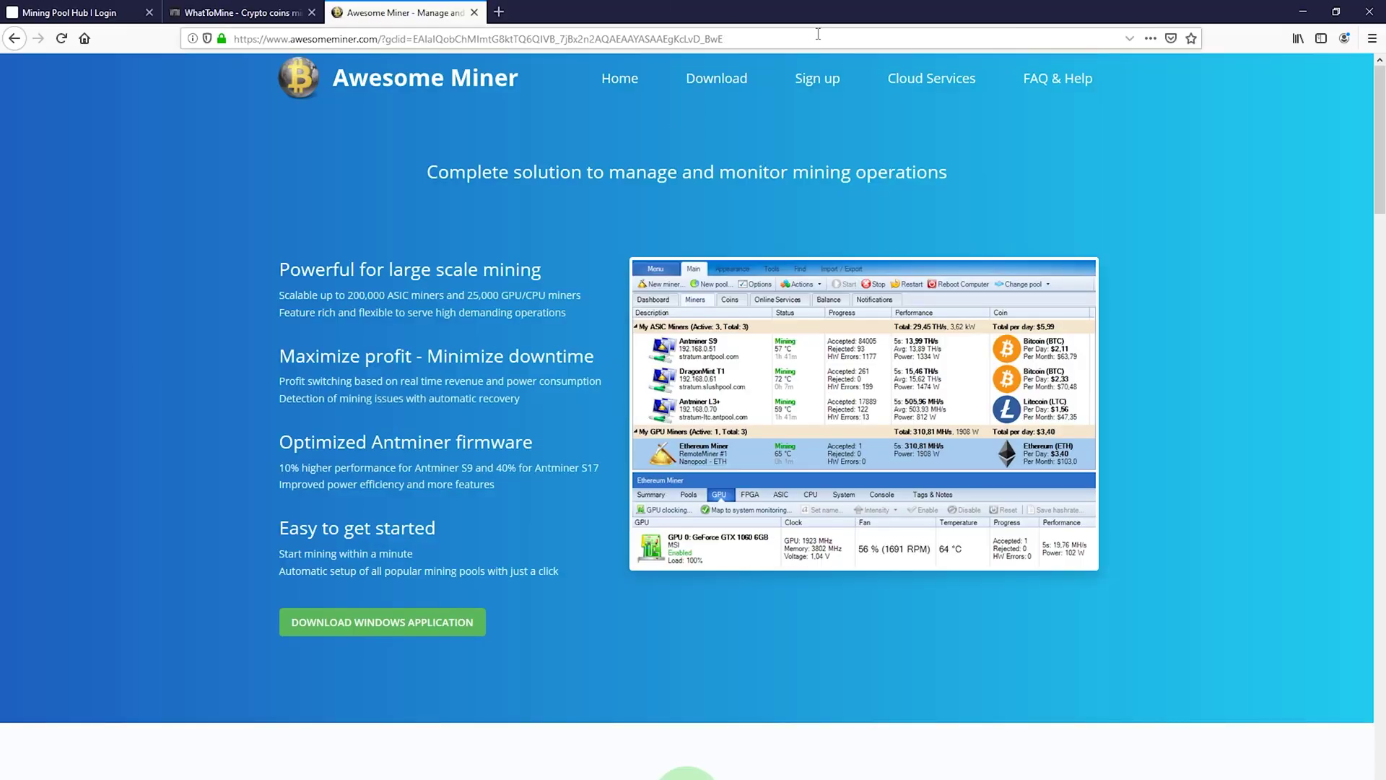
- Download and save the Awesome Miner installer, then get past the setup wizard's Welcome page
left_click(735, 85)
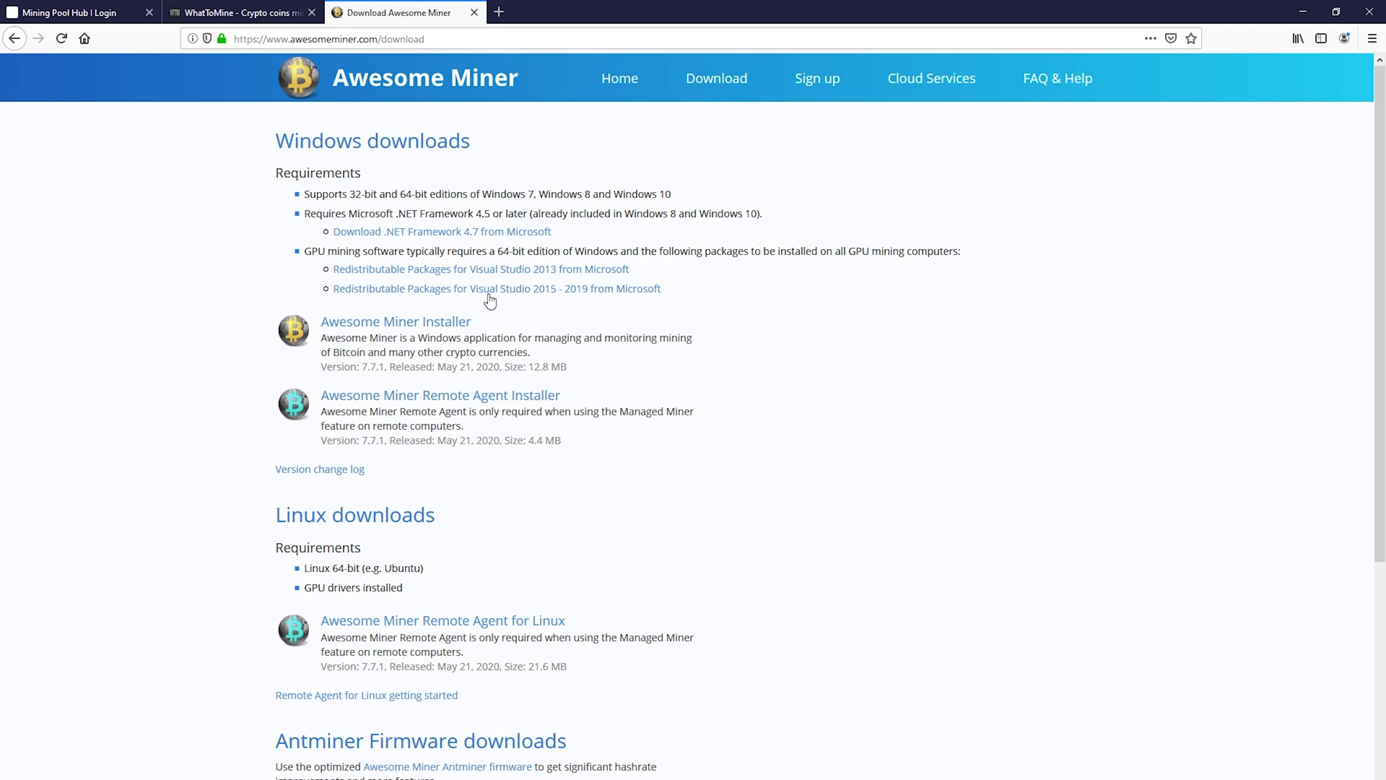
left_click(427, 327)
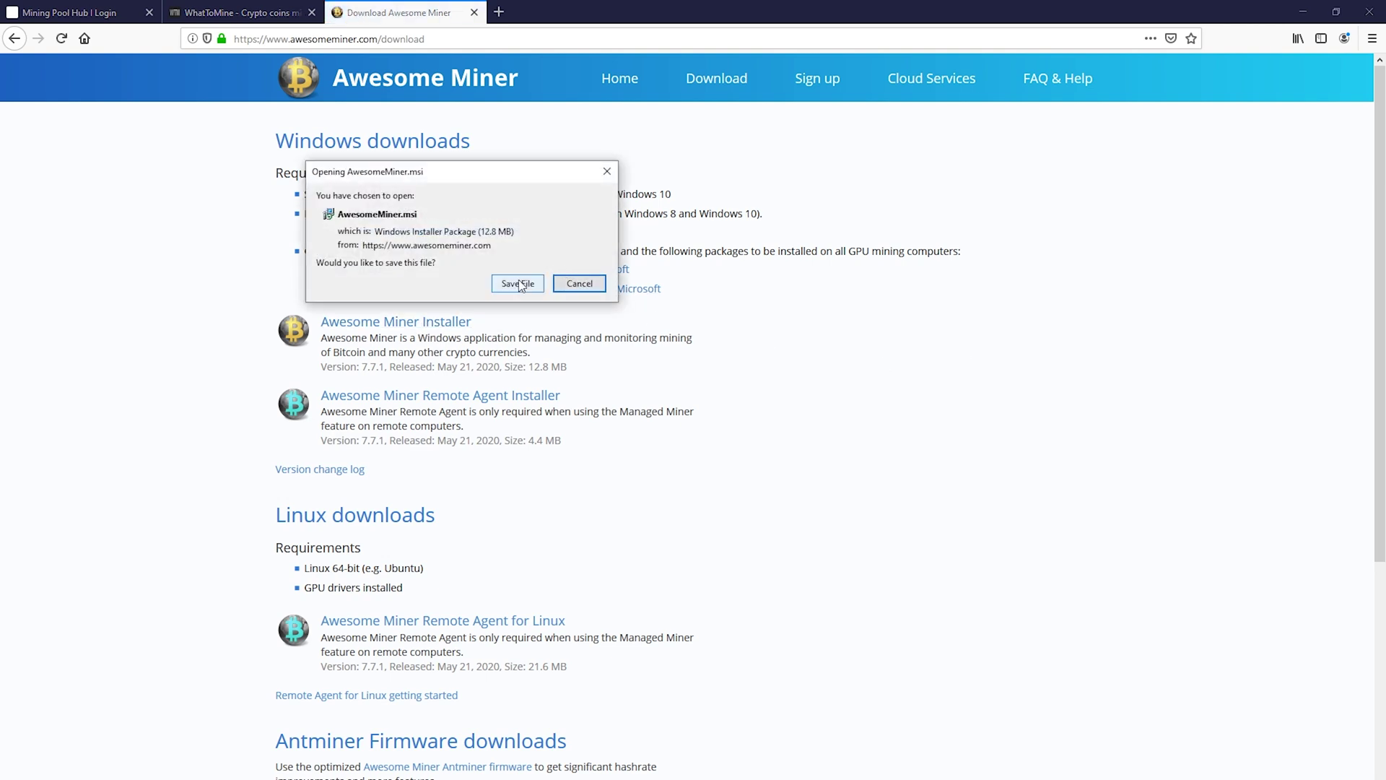
left_click(518, 283)
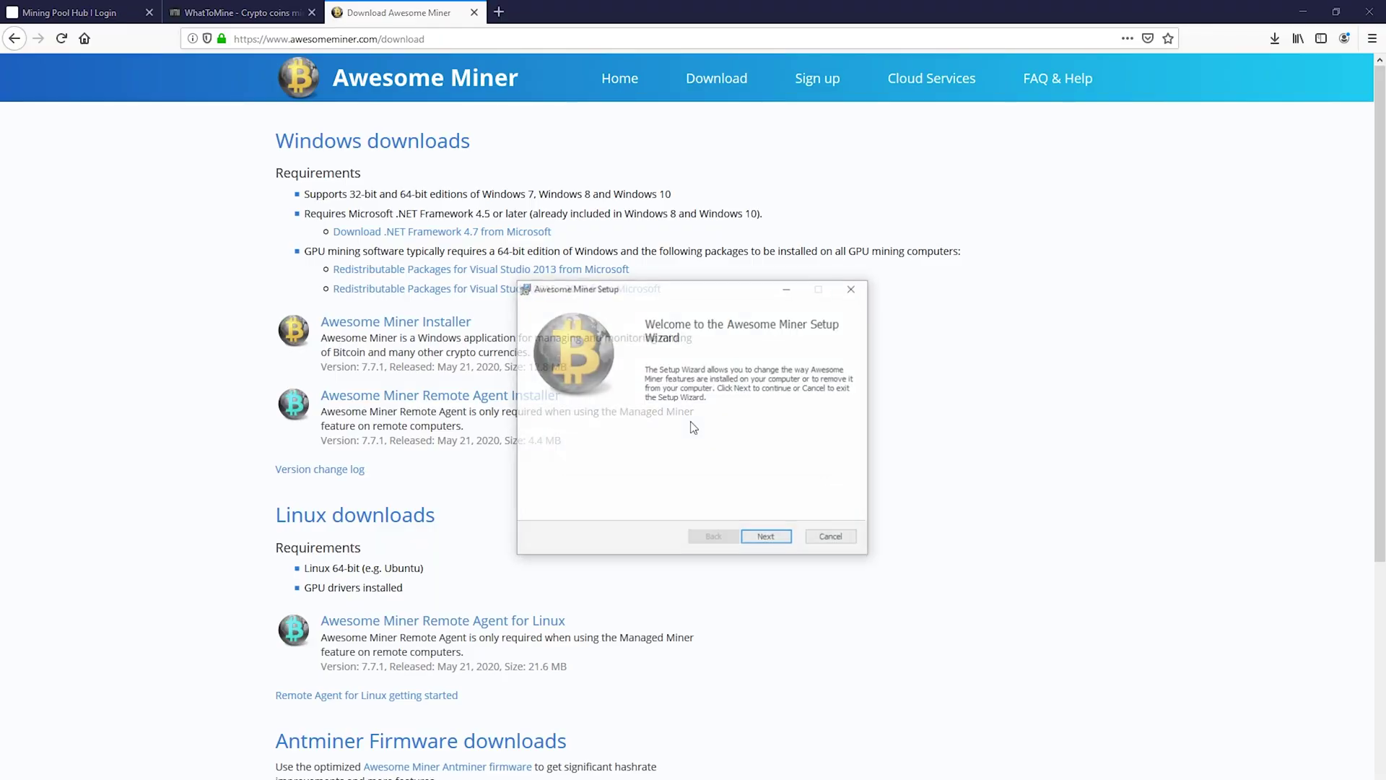
left_click(762, 538)
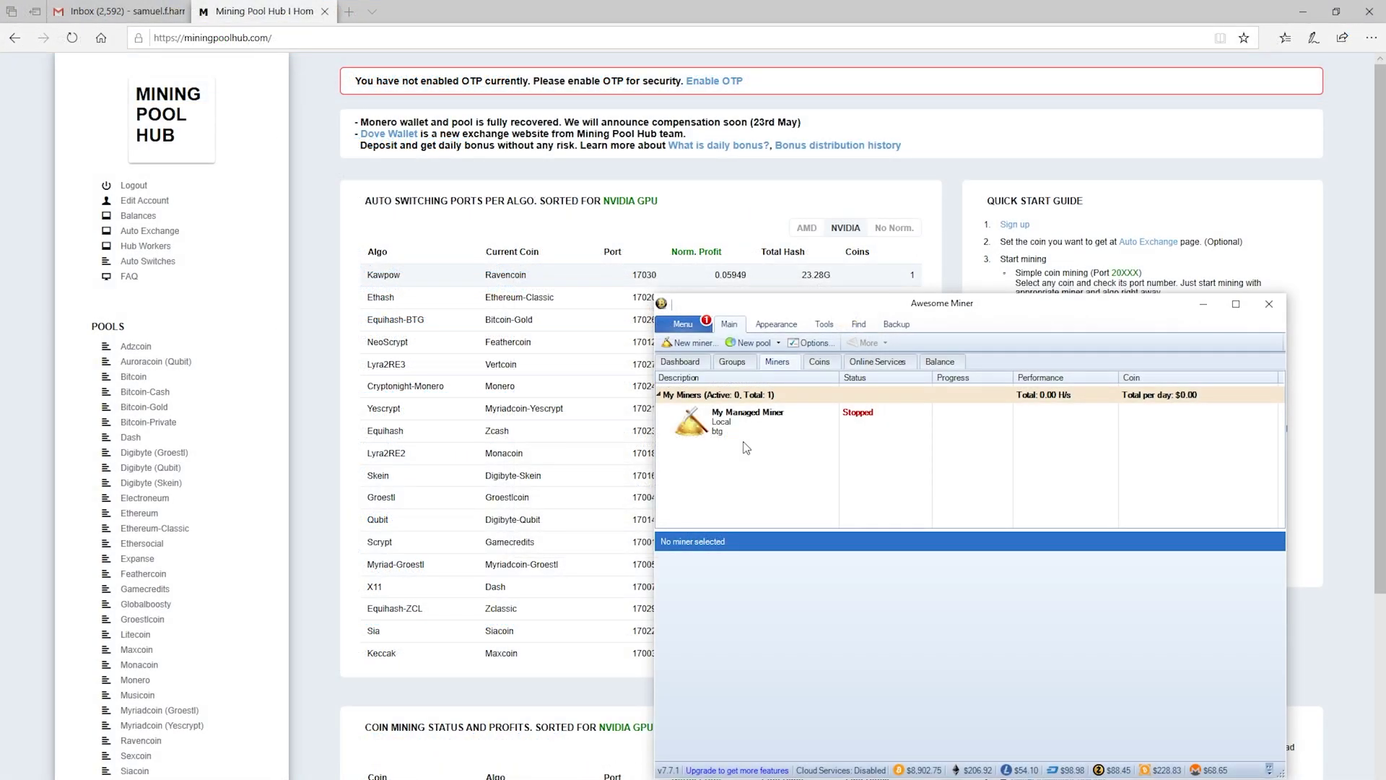
- Create a new Managed Miner described as 'GPU Mining' on the local host
left_click(698, 344)
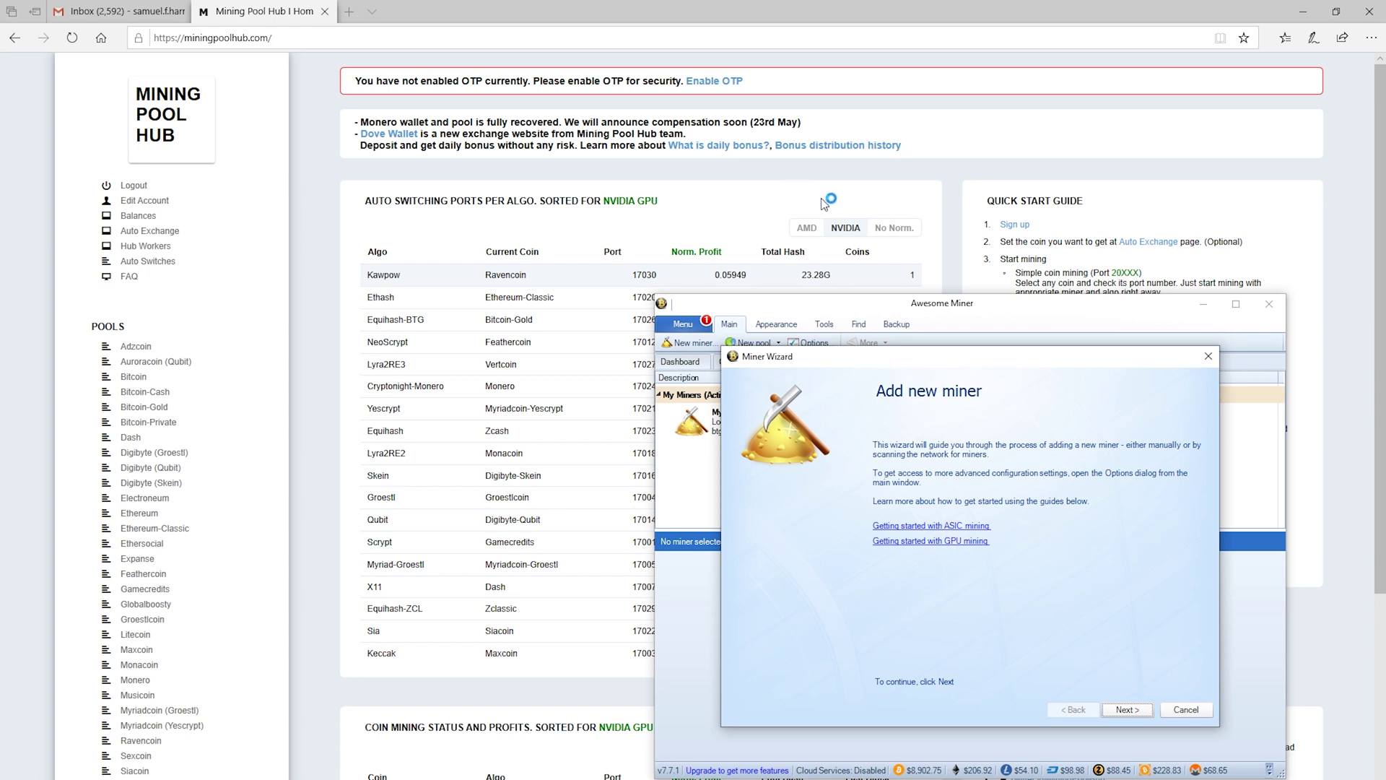
left_click(1128, 711)
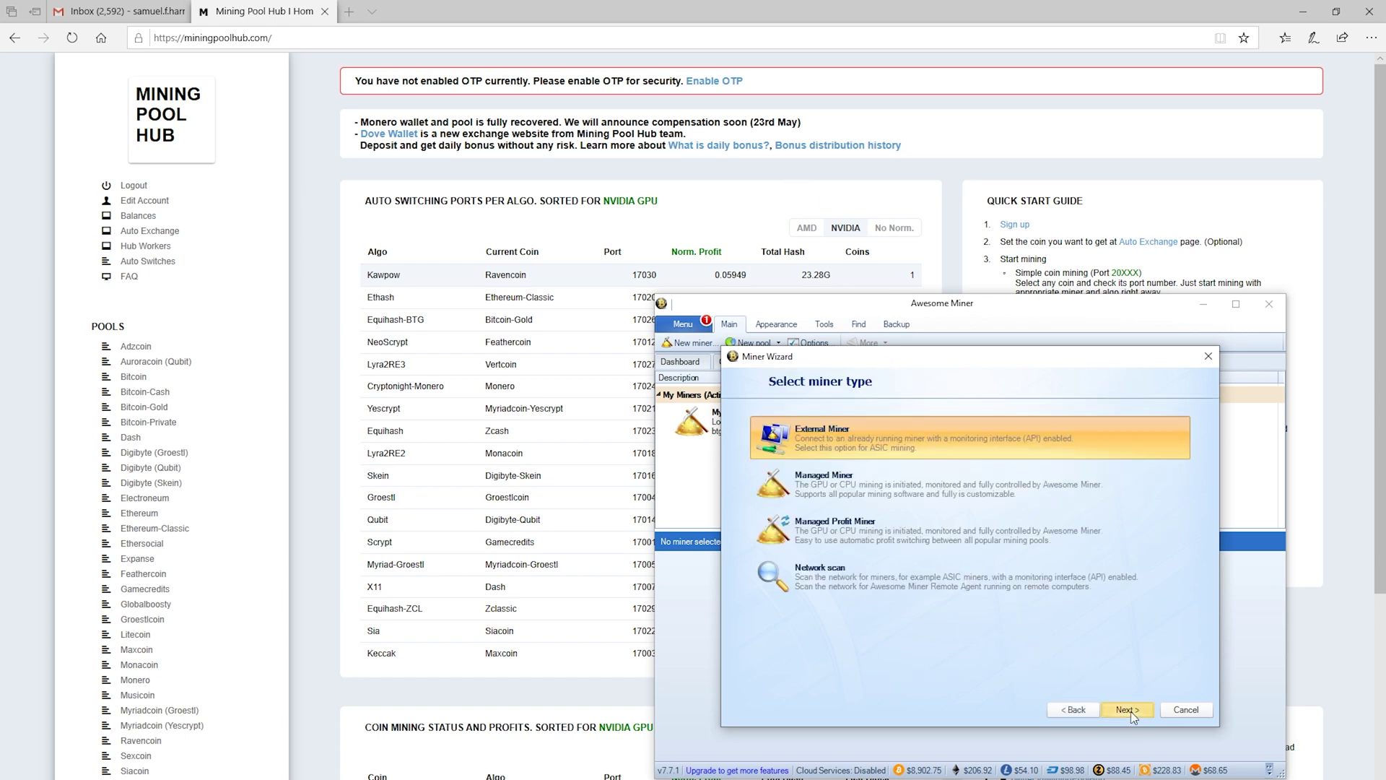
left_click(930, 484)
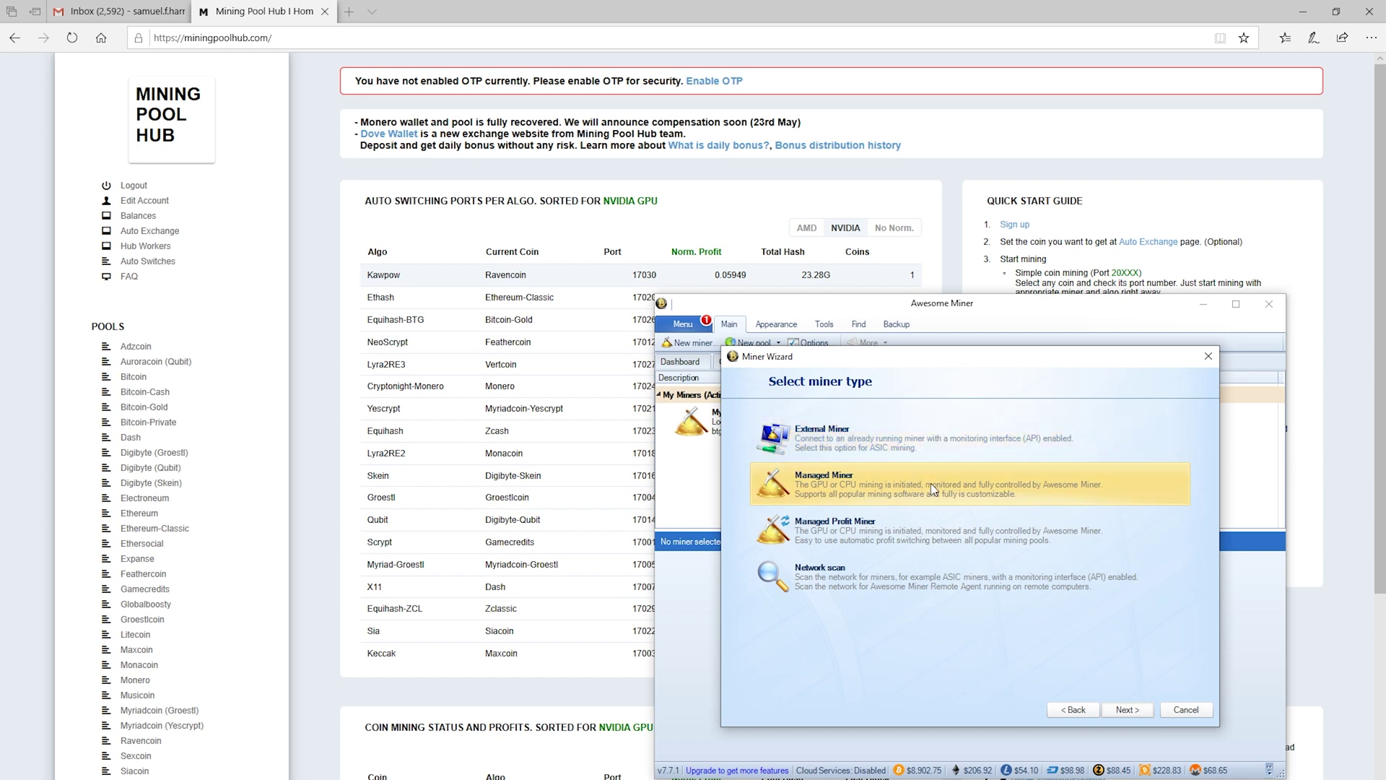
left_click(1139, 710)
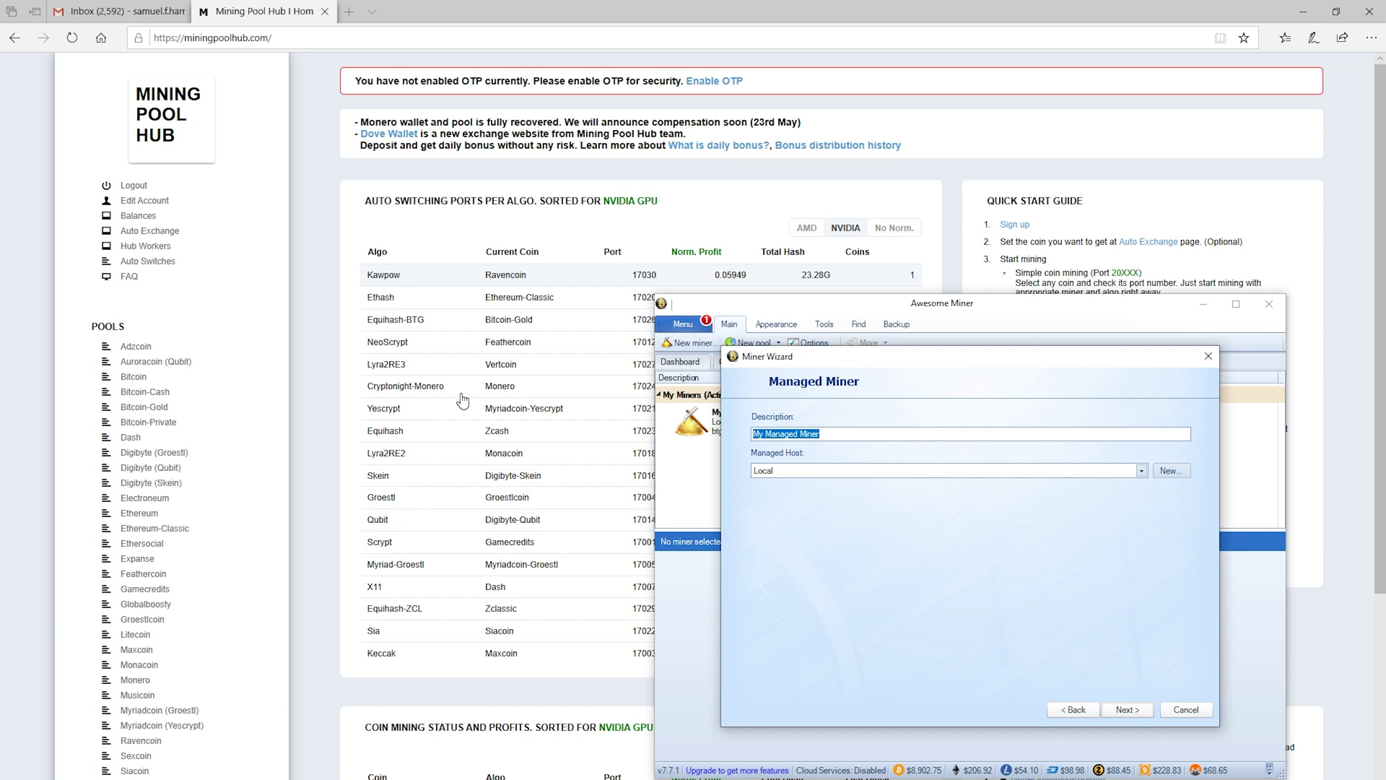
type("GPU Mining")
left_click(1127, 708)
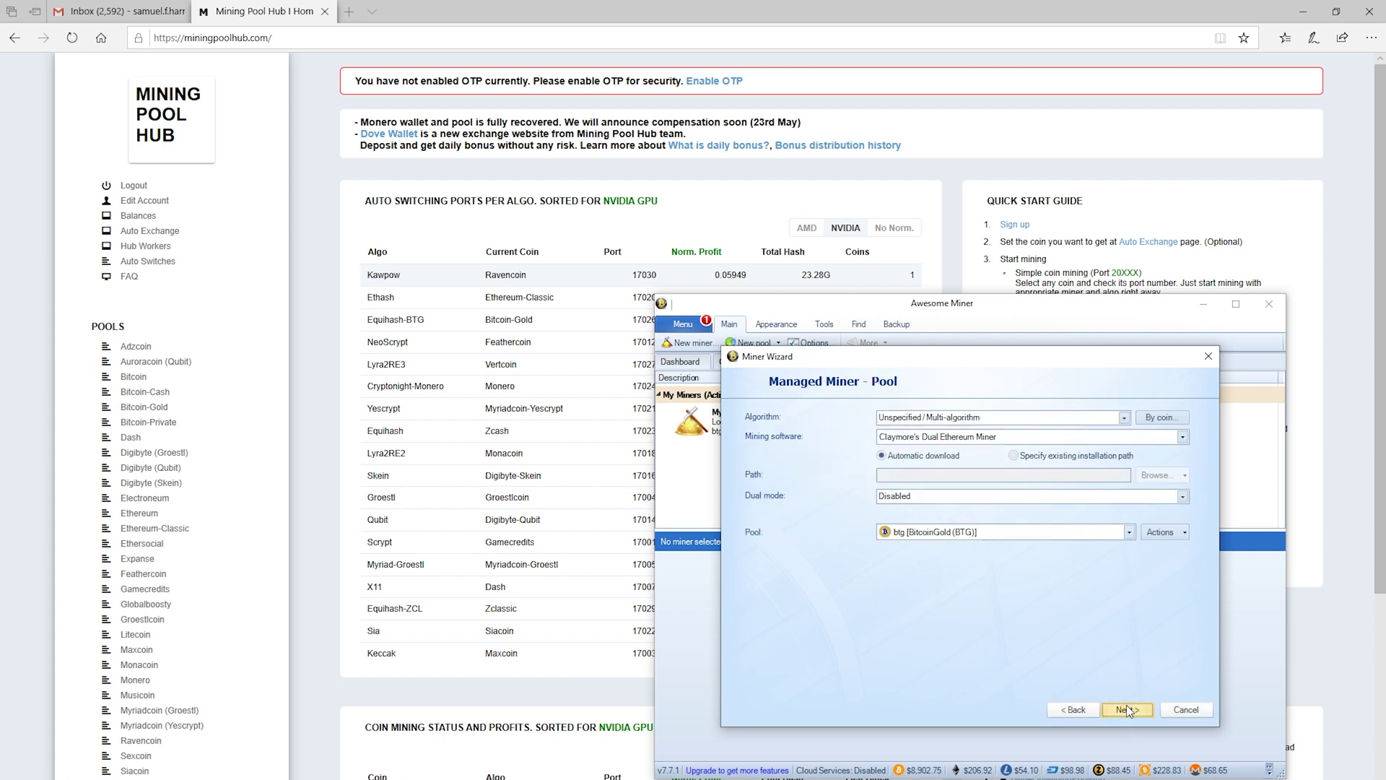
- Browse the algorithm list, check the Mining Pool Hub page, then return to the wizard
left_click(1079, 420)
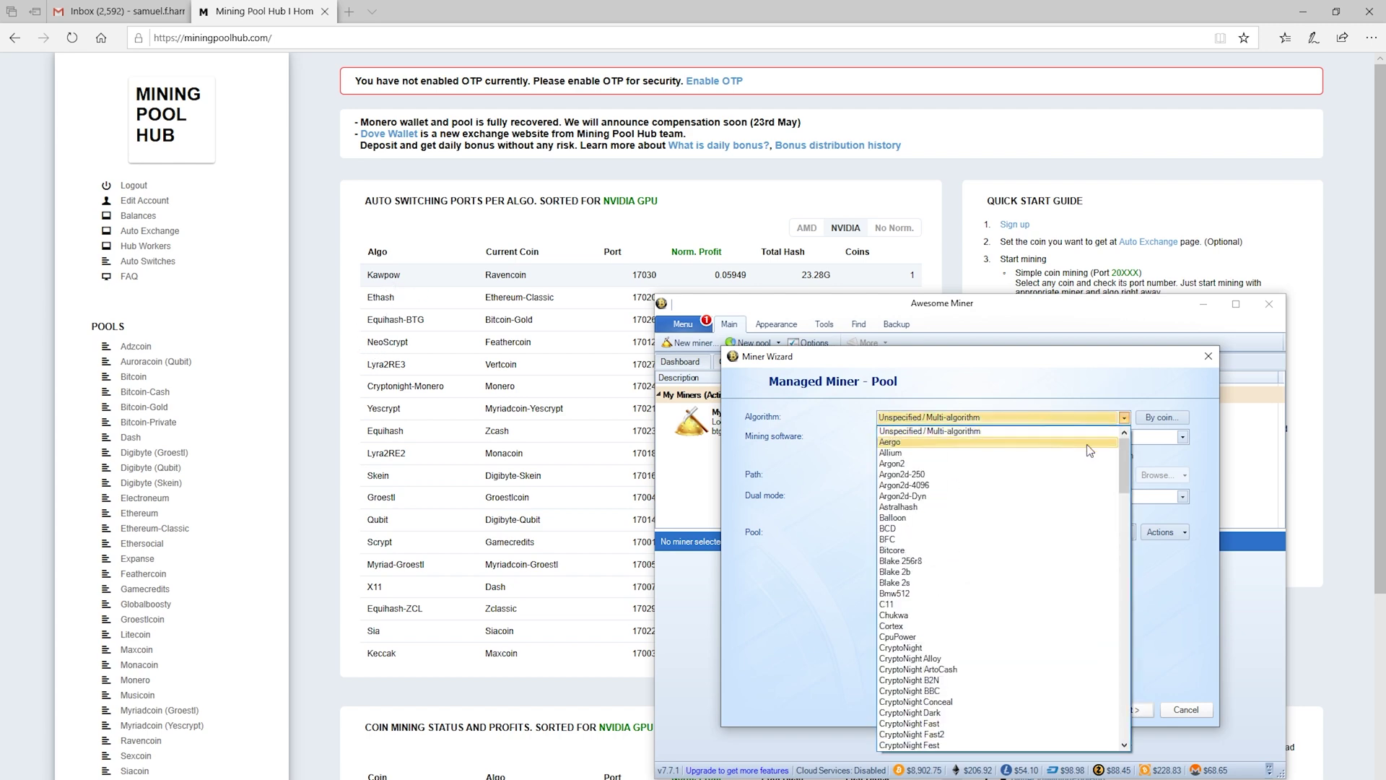
scroll(1022, 457, "down", 20)
left_click(650, 449)
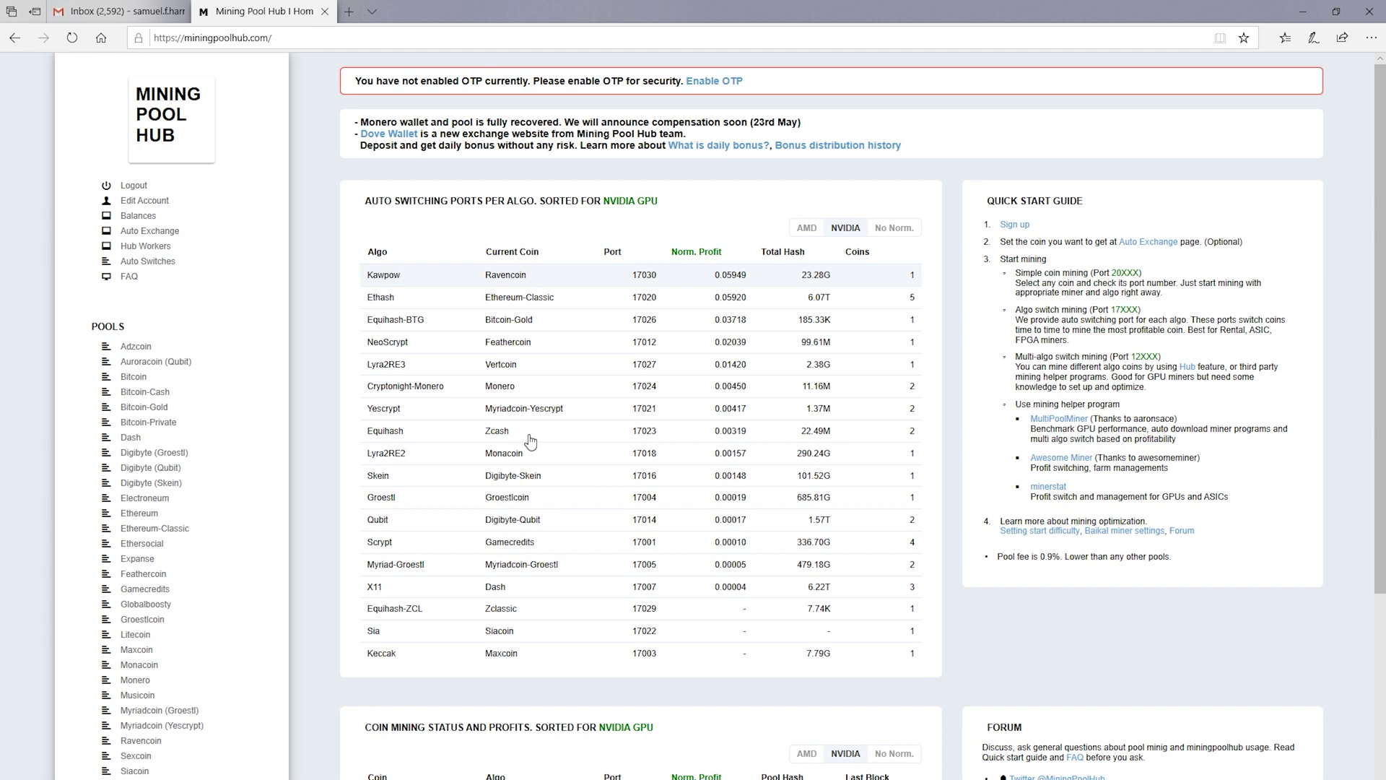
scroll(229, 707, "down", 1)
scroll(228, 707, "down", 3)
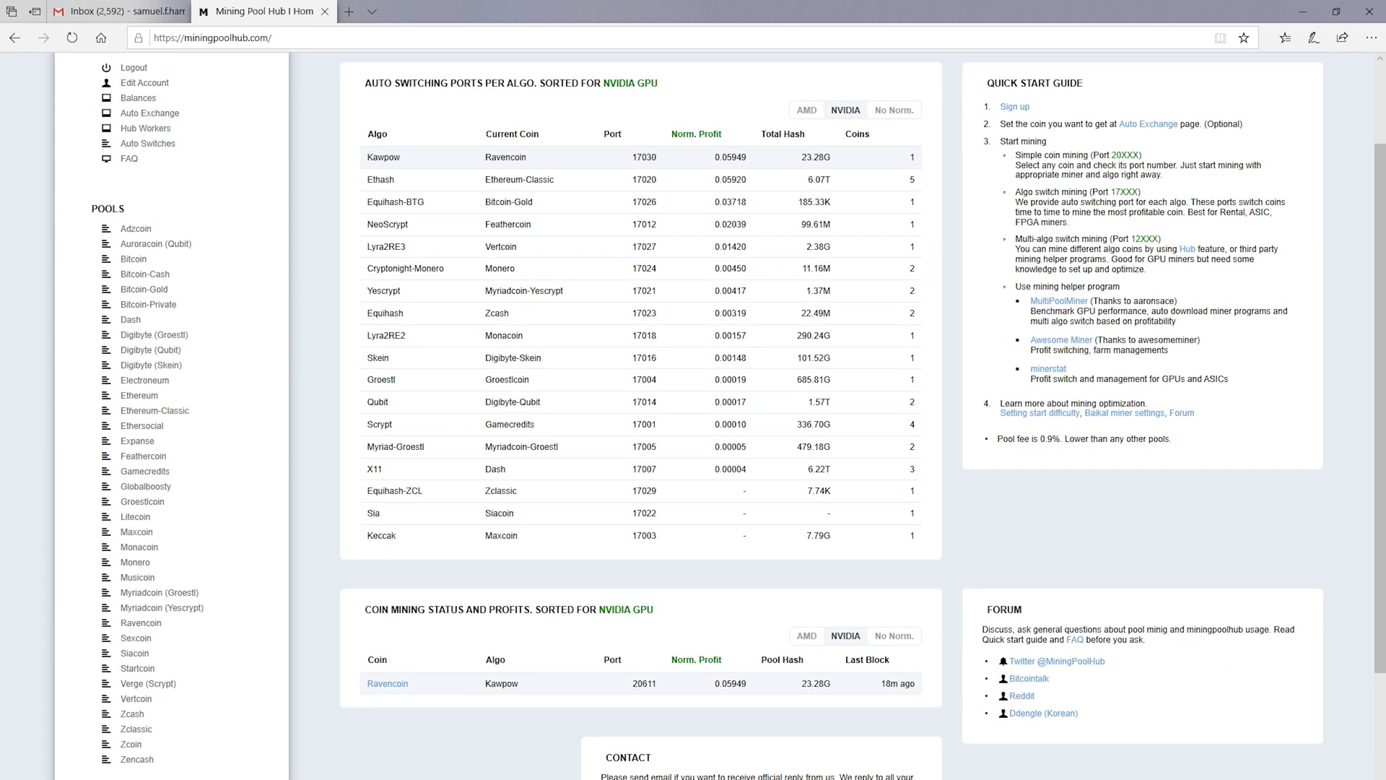
key("alt+Tab")
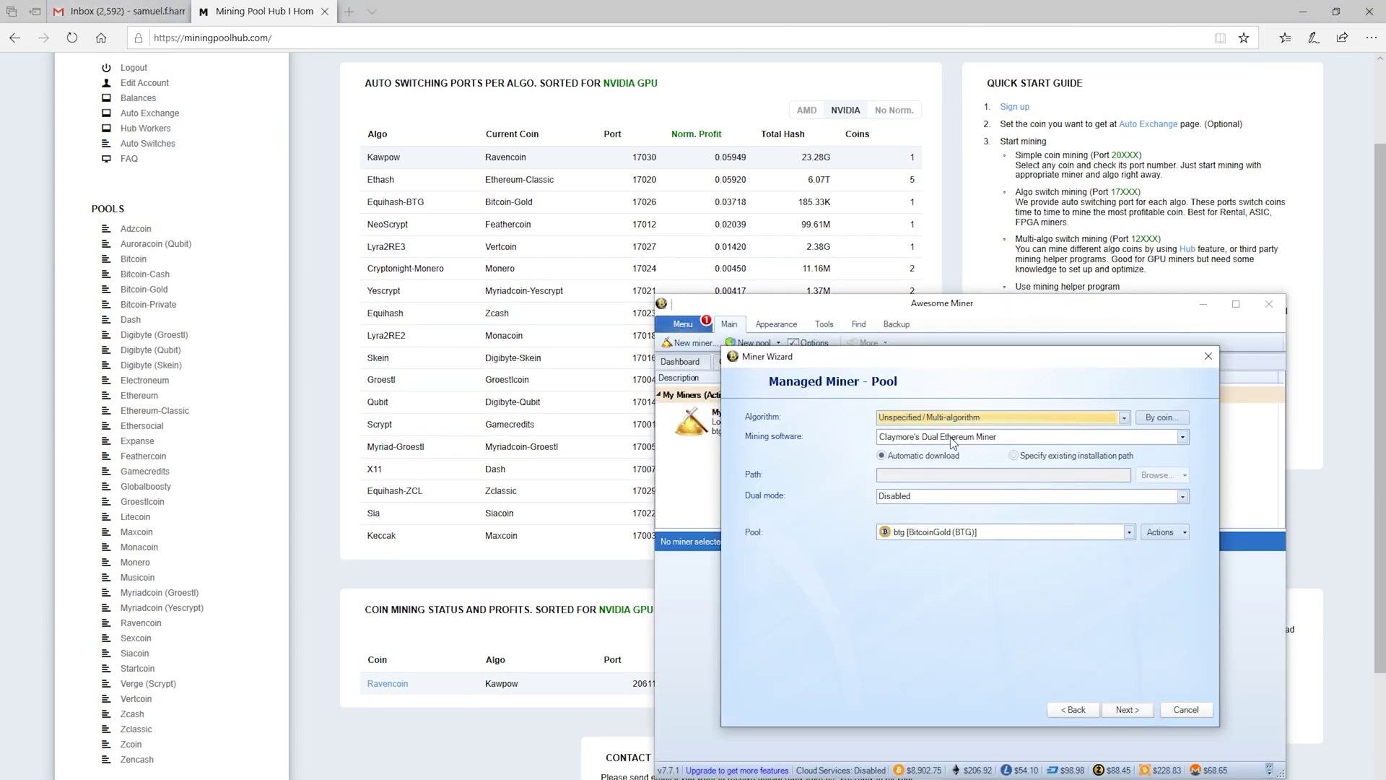
- Reselect the U.S. server us-east.kawpow-hub.miningpoolhub.com:20611 on the Ravencoin (RVN) page
left_click(204, 455)
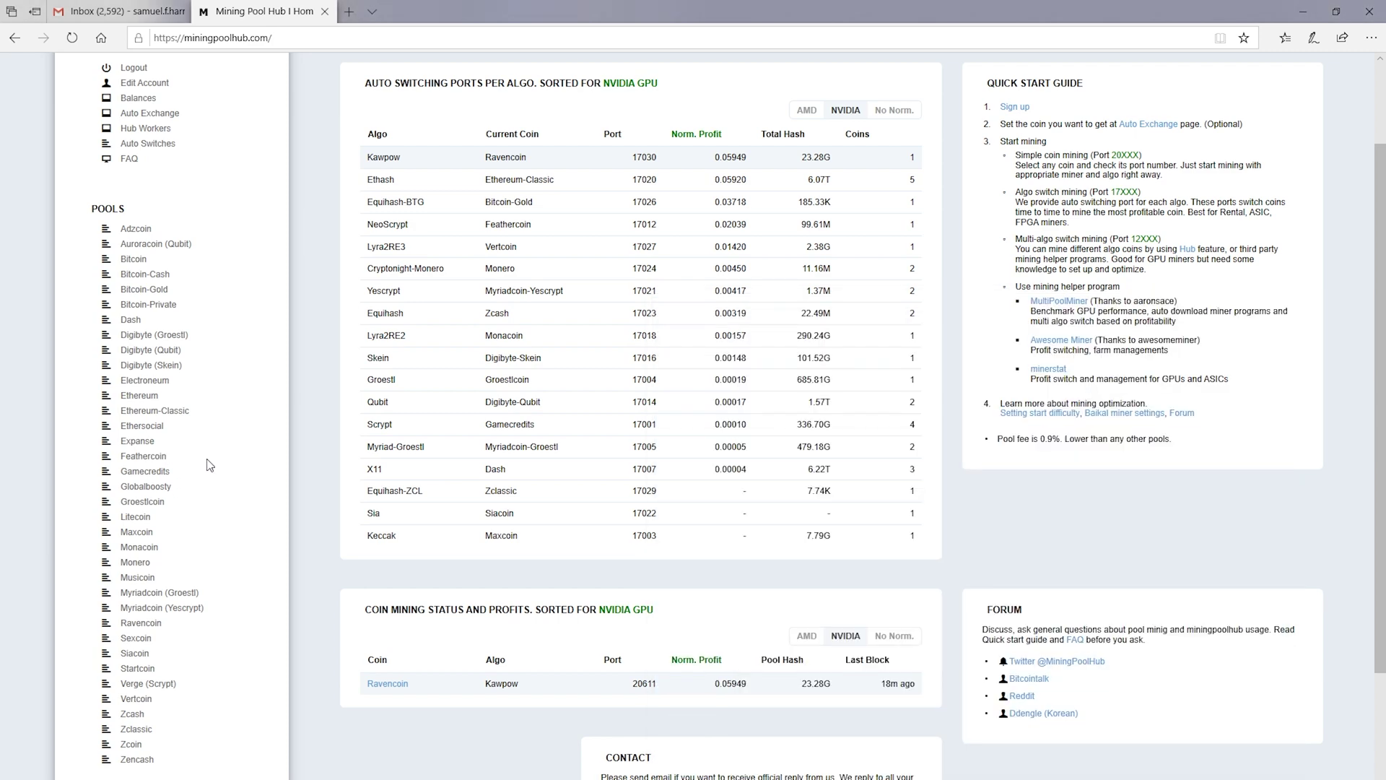
left_click(156, 623)
mouse_move(531, 643)
left_mouse_down()
mouse_move(678, 655)
mouse_move(534, 643)
left_mouse_up()
left_click(698, 644)
left_click(673, 658)
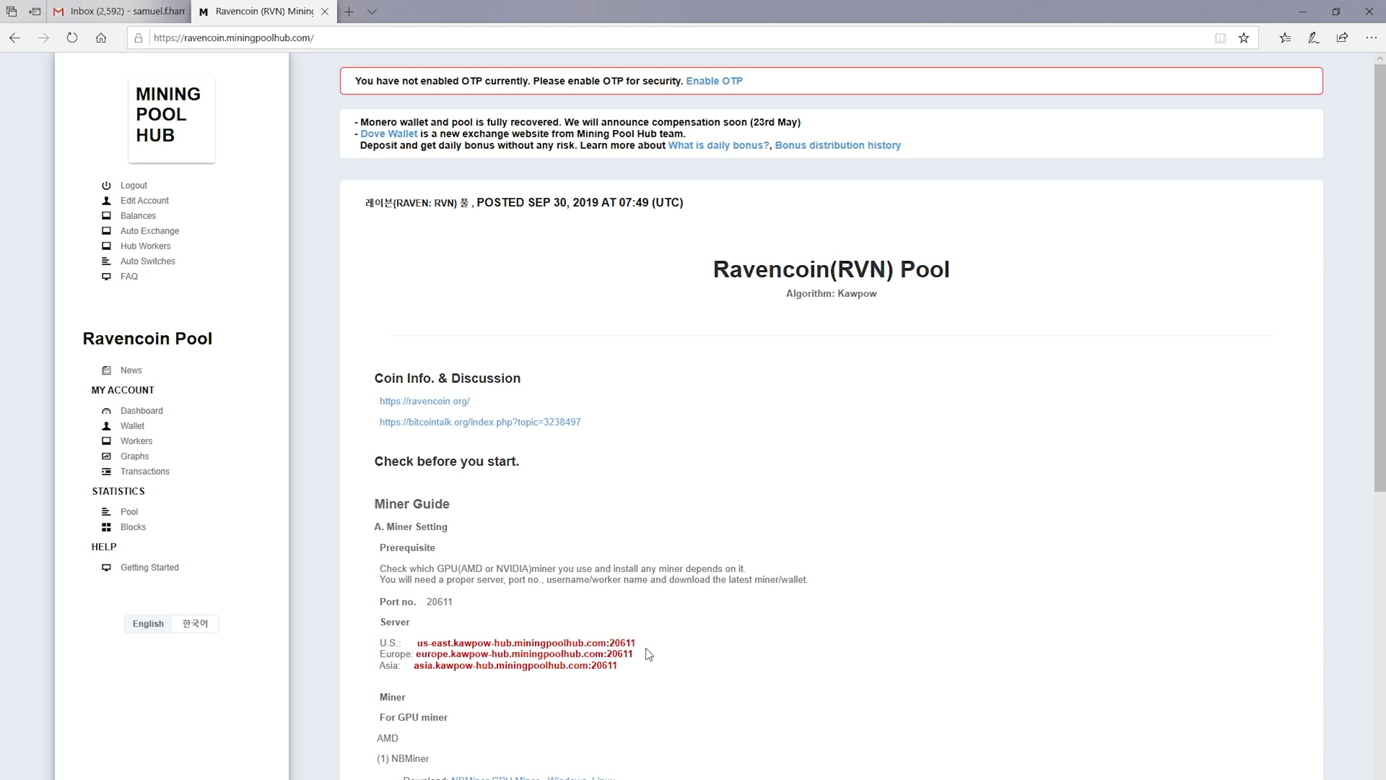
left_click_drag(636, 642, 422, 643)
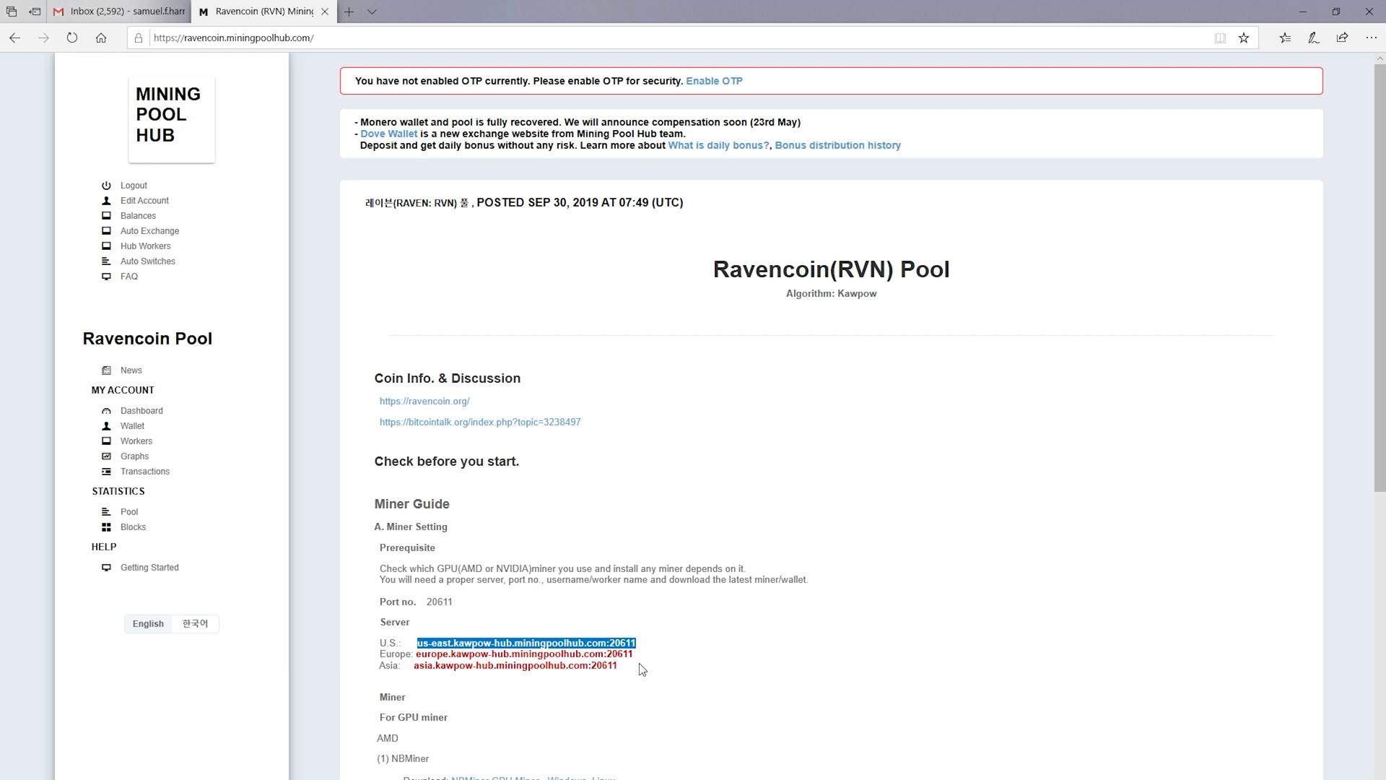
key("alt+Tab")
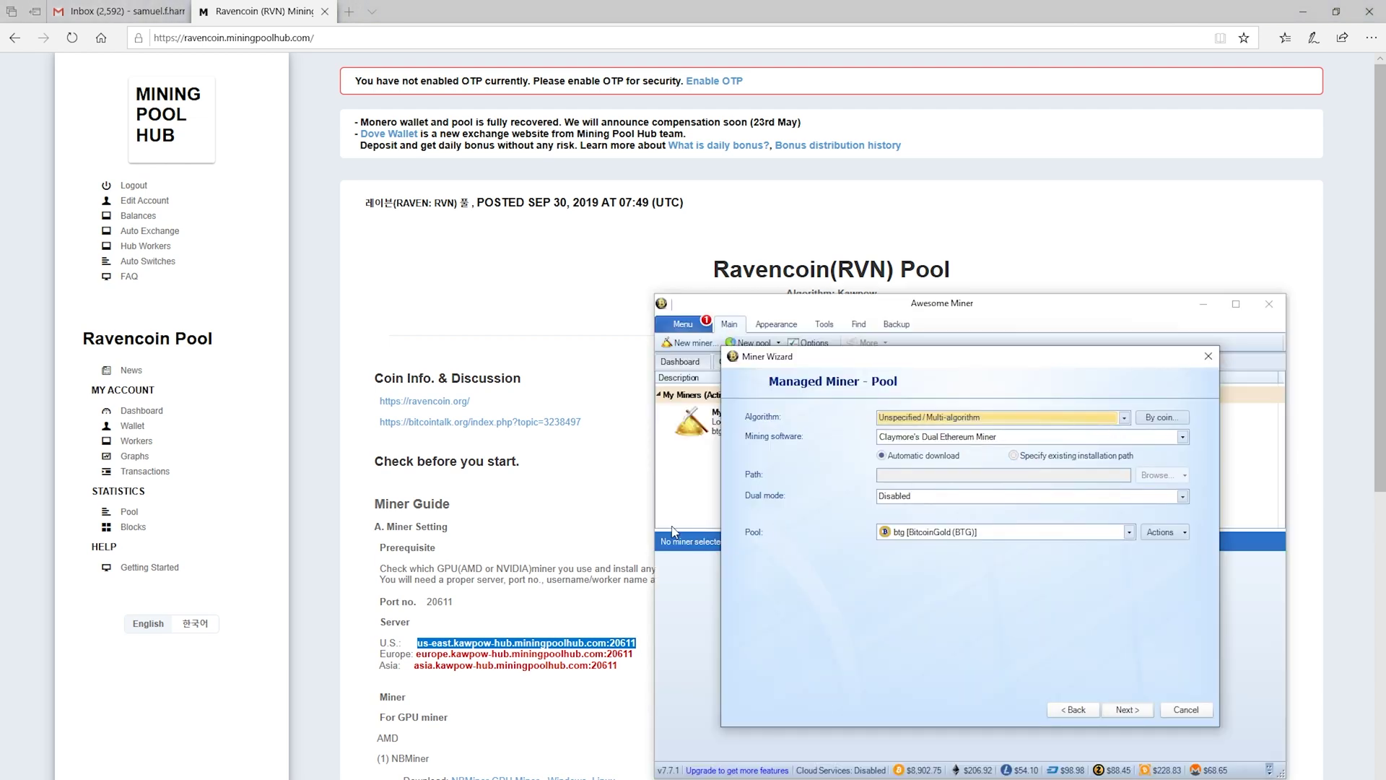
- Pick Kawpow as the miner's algorithm, then browse the mining software list
left_click(1098, 419)
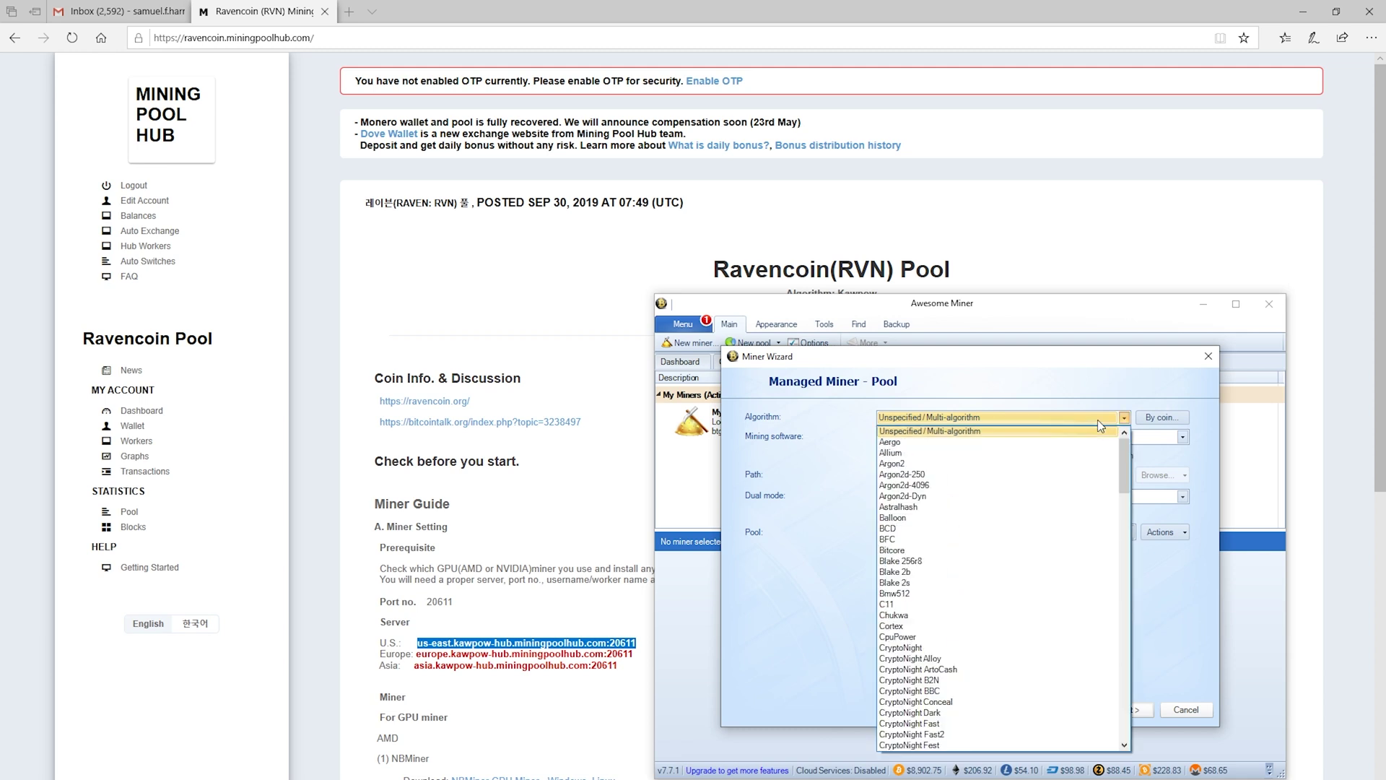
scroll(1065, 613, "down", 6)
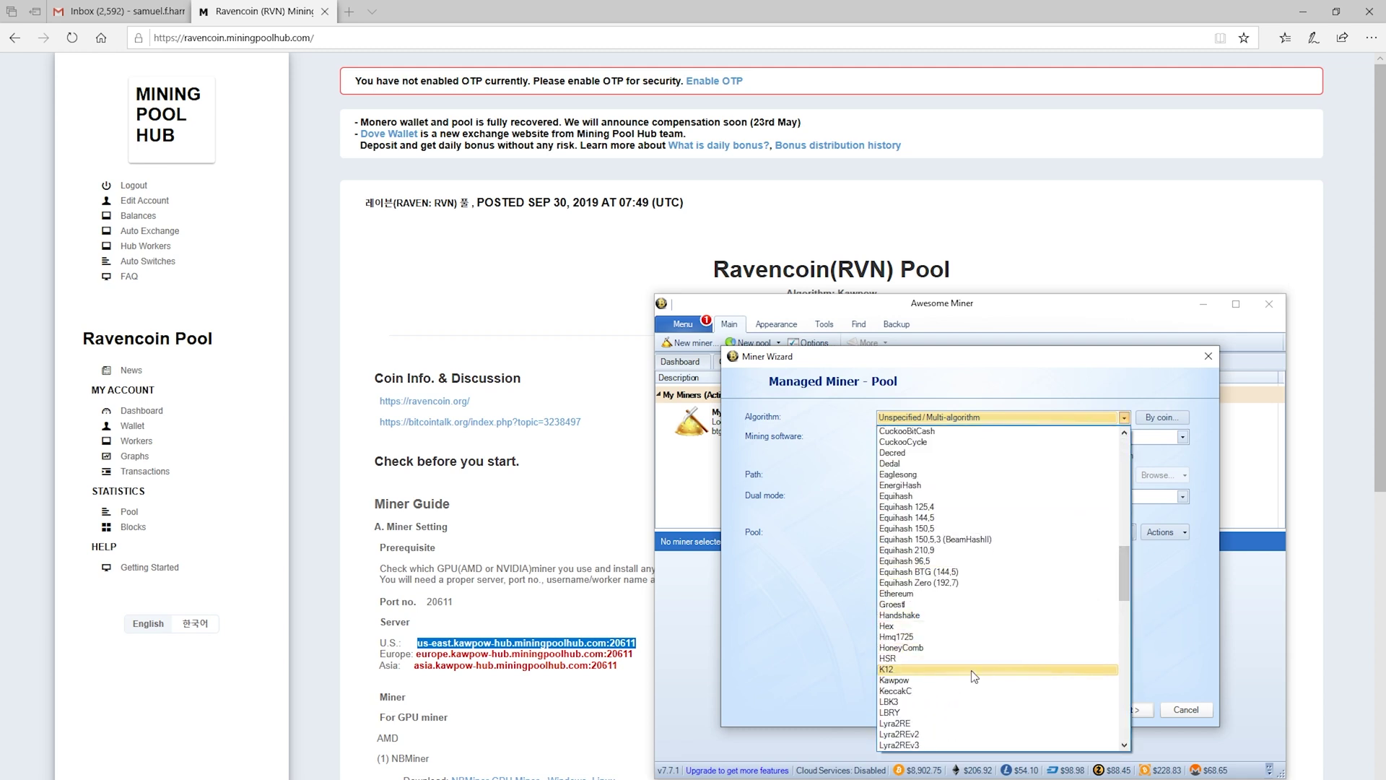
left_click(971, 680)
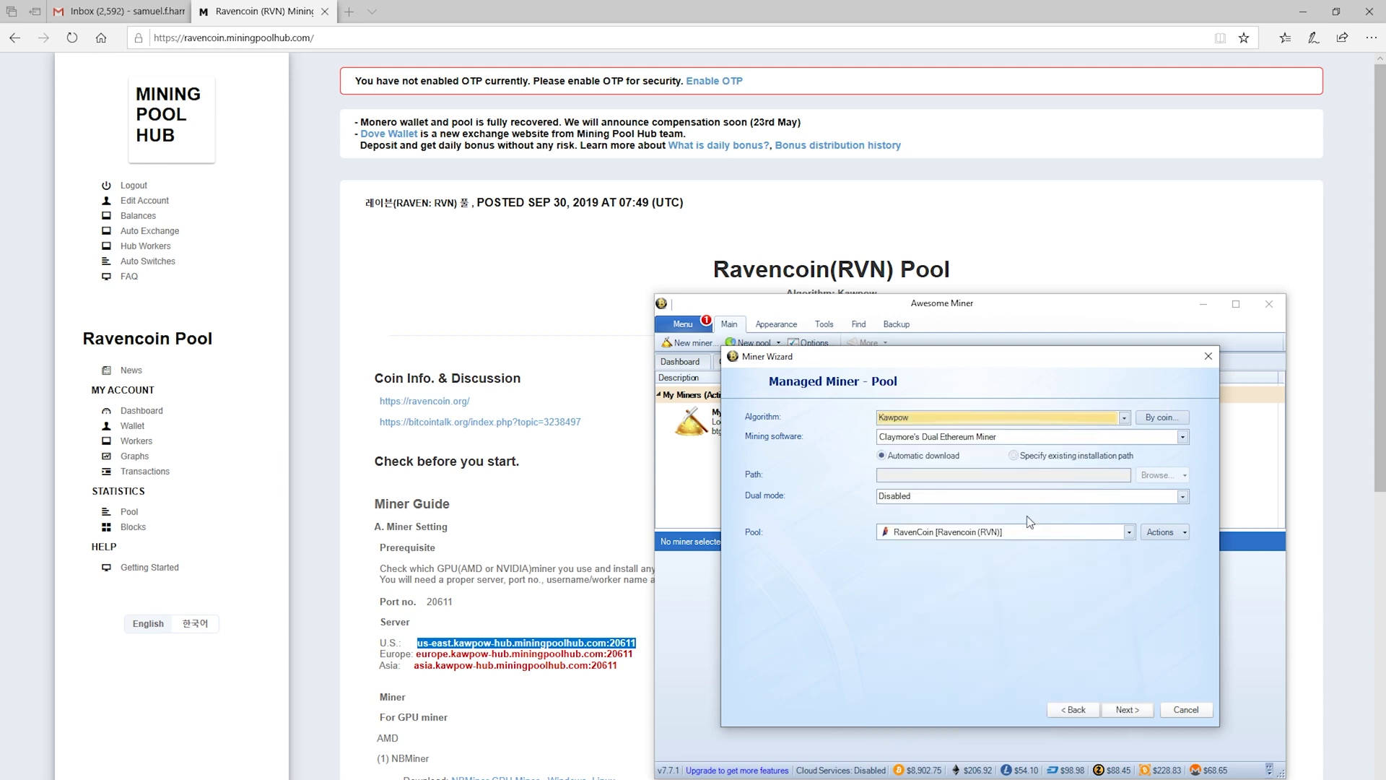
left_click(1087, 438)
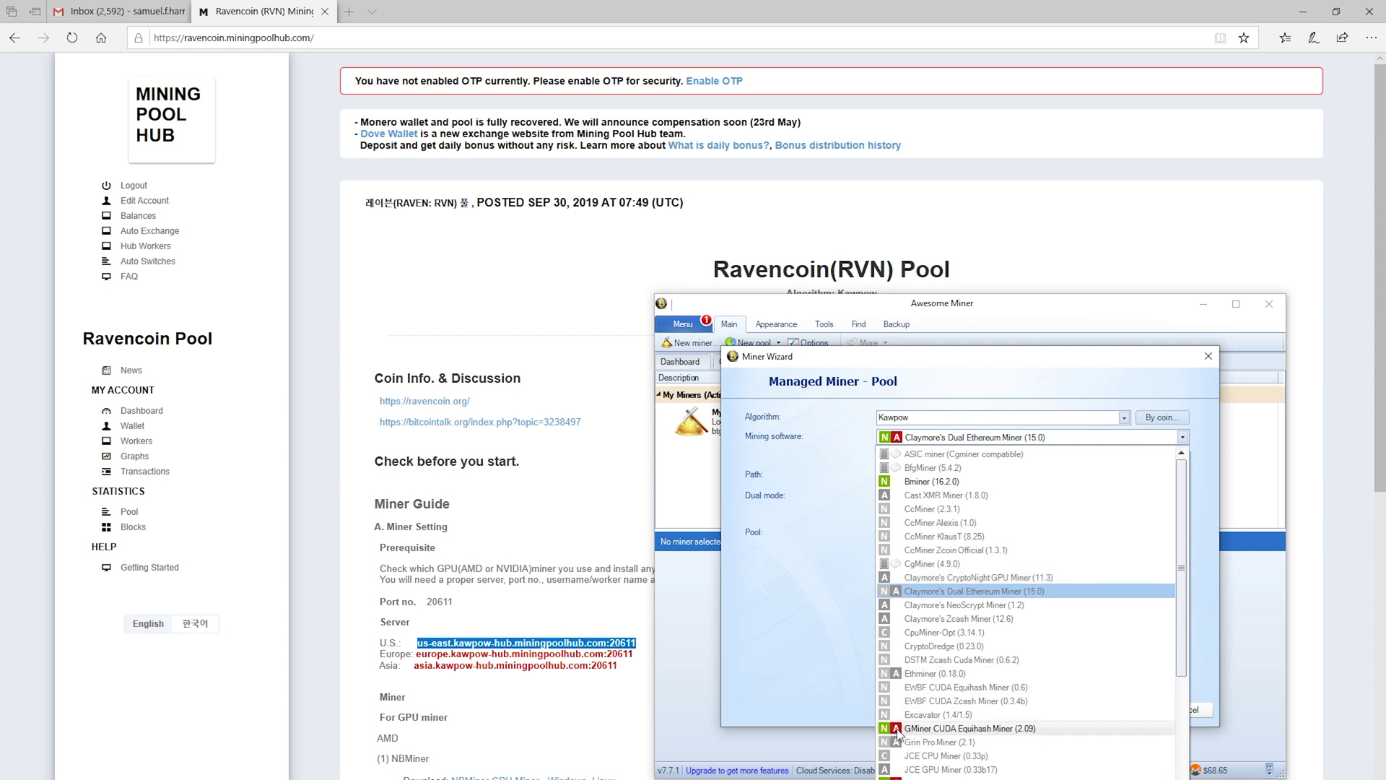
scroll(899, 733, "down", 5)
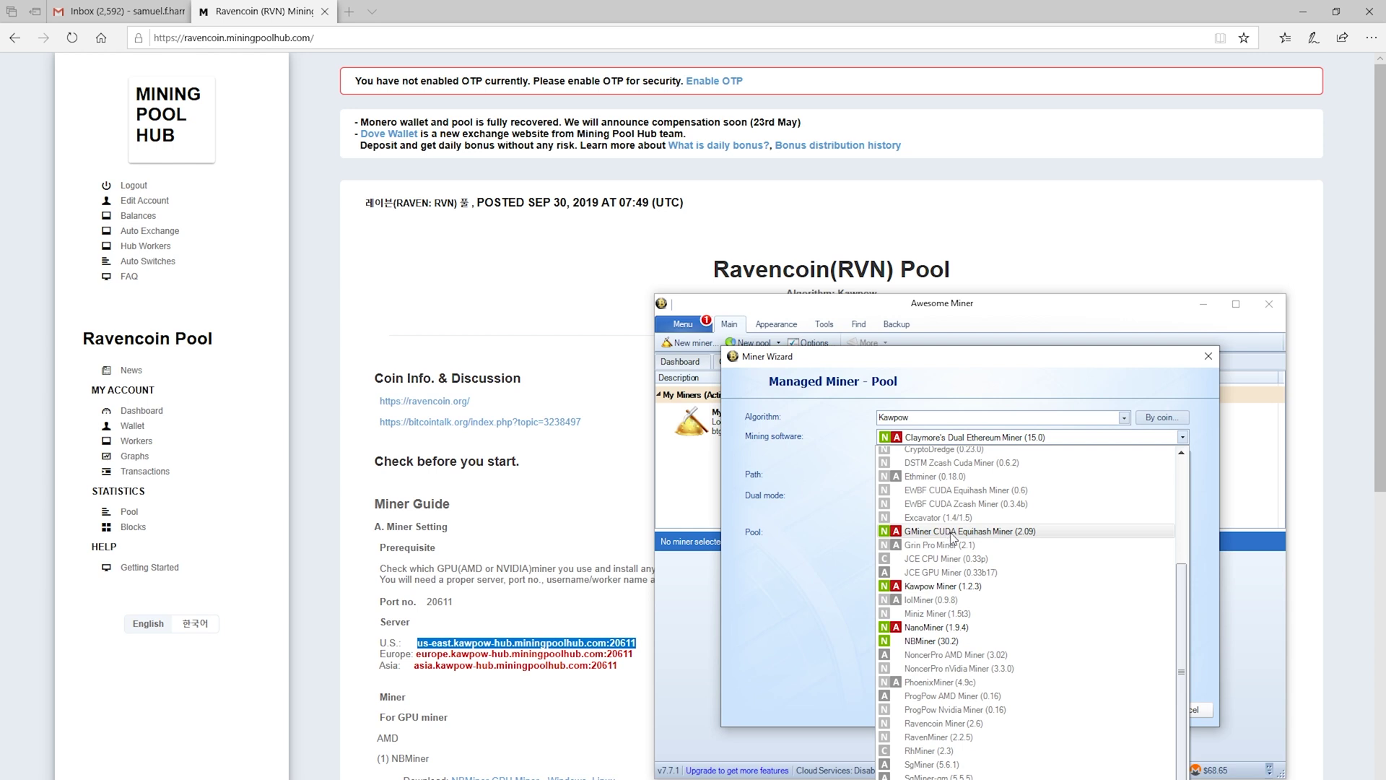
- Scroll the mining software list and choose Bminer for the Kawpow miner
scroll(953, 535, "up", 3)
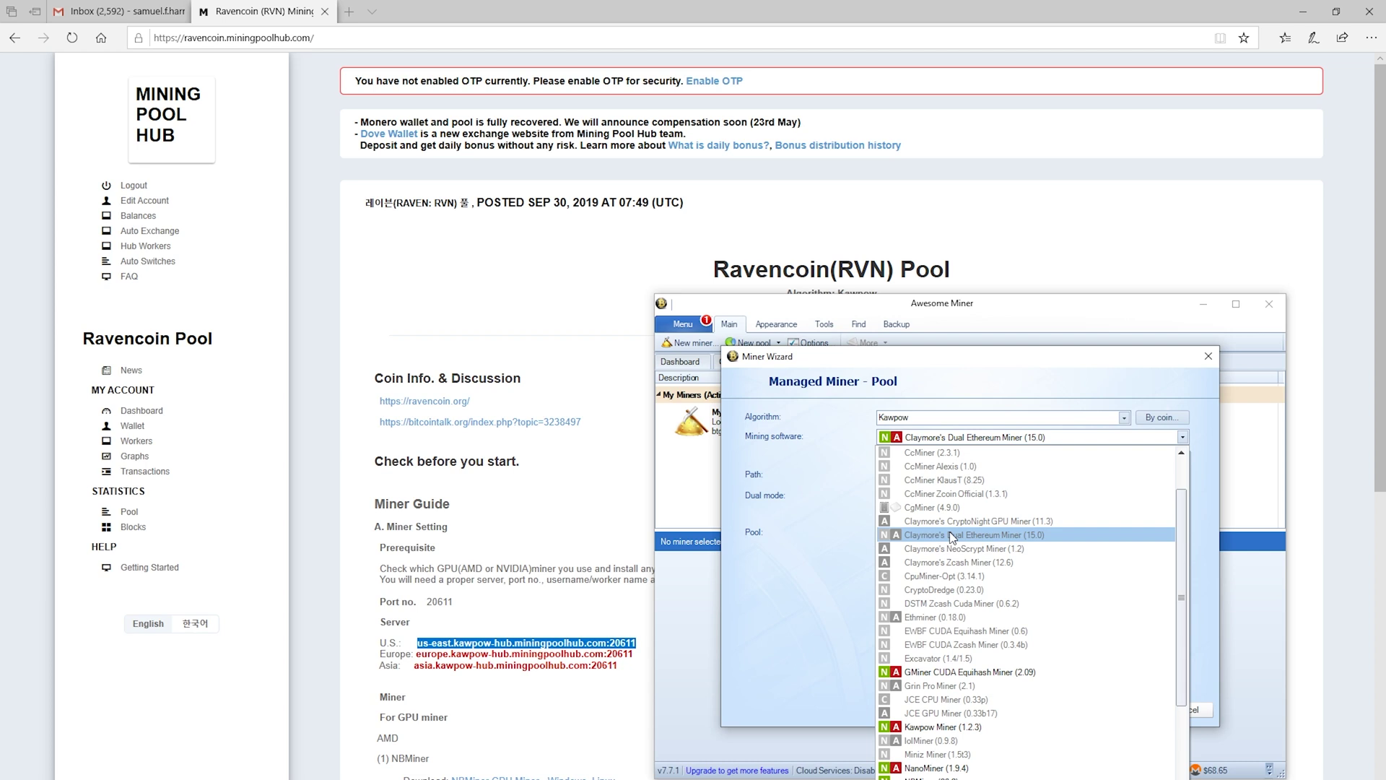
scroll(953, 549, "down", 7)
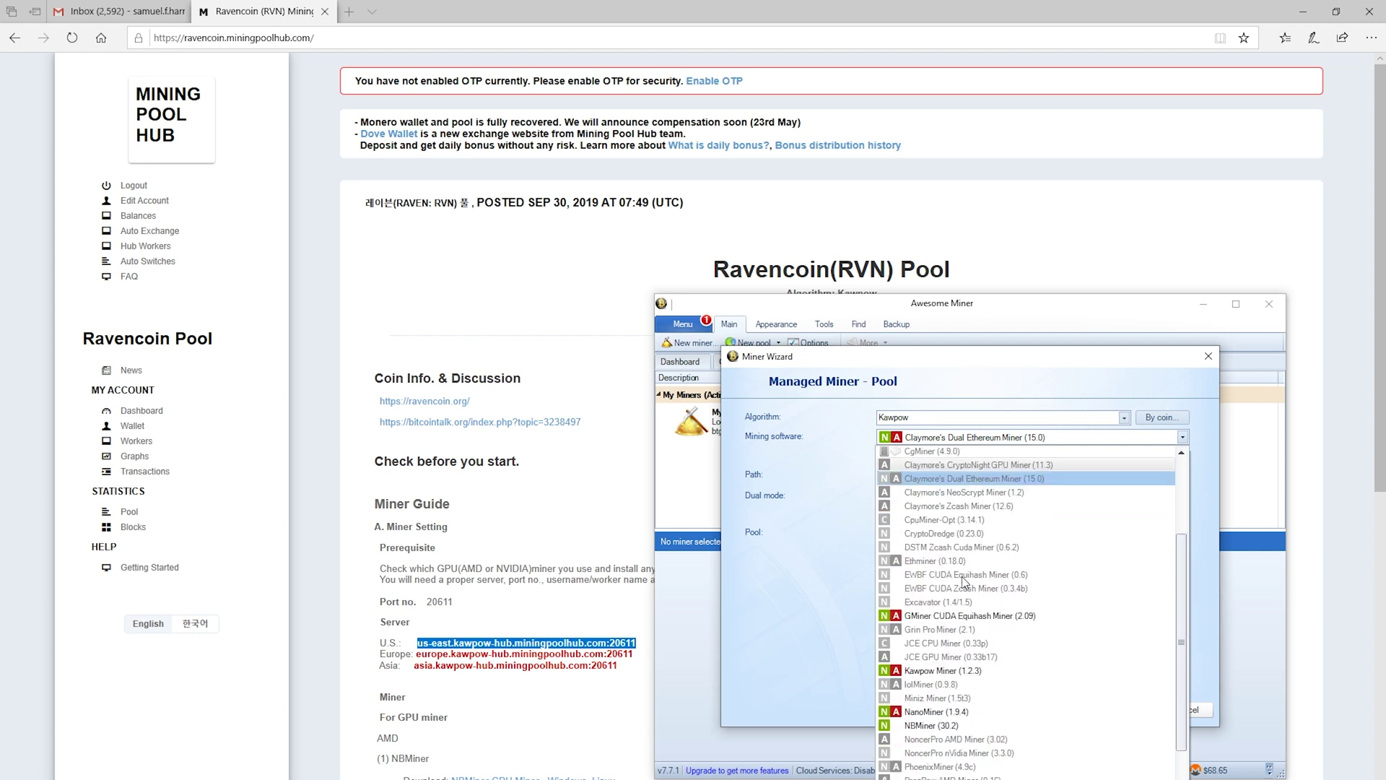
scroll(964, 581, "up", 3)
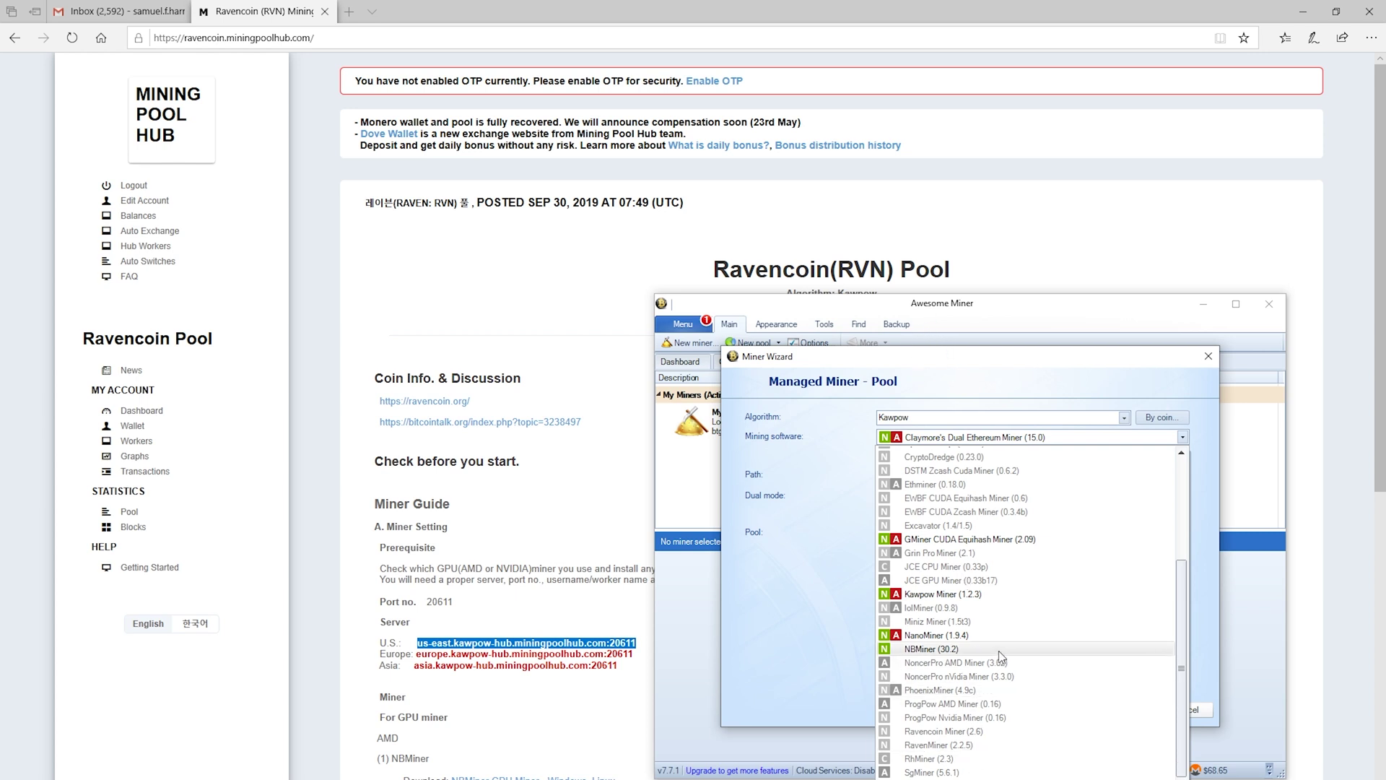
scroll(1002, 656, "down", 3)
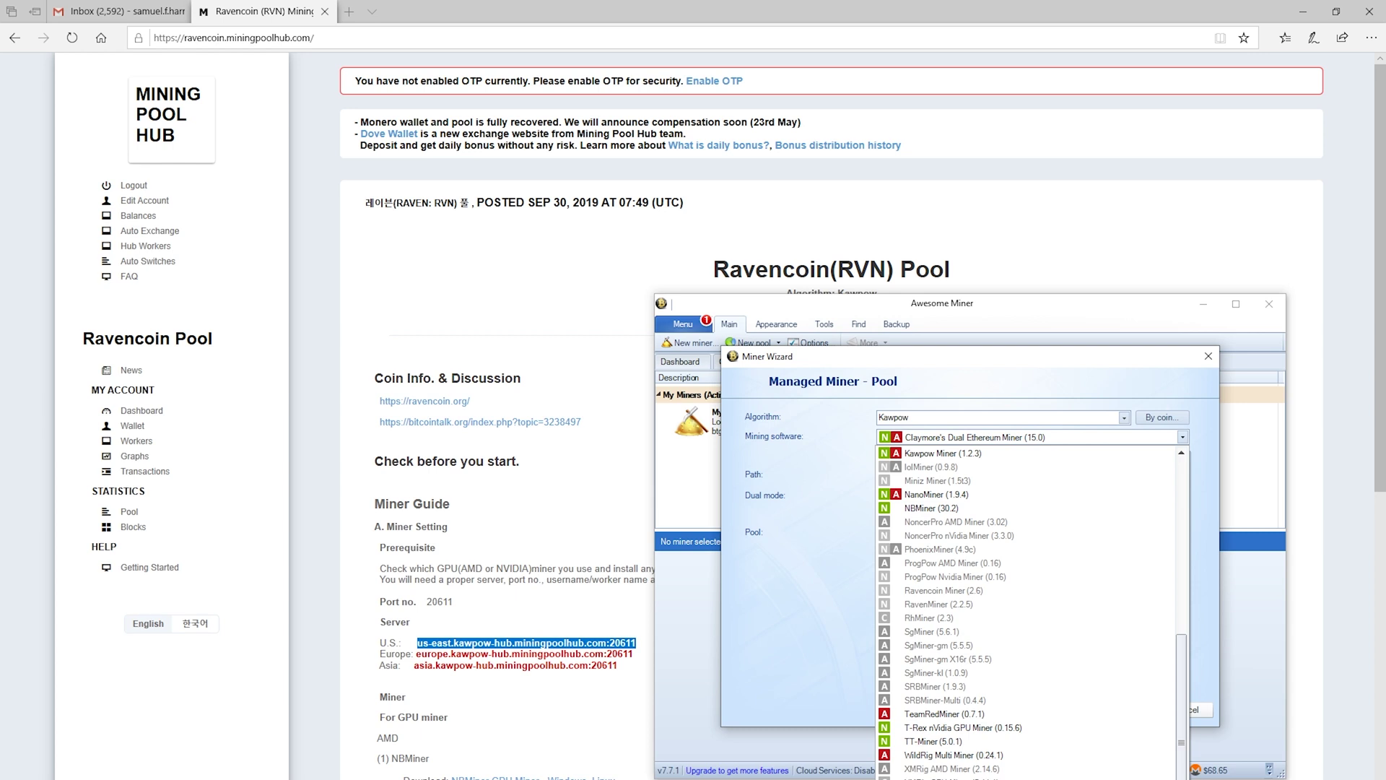
scroll(1061, 599, "up", 9)
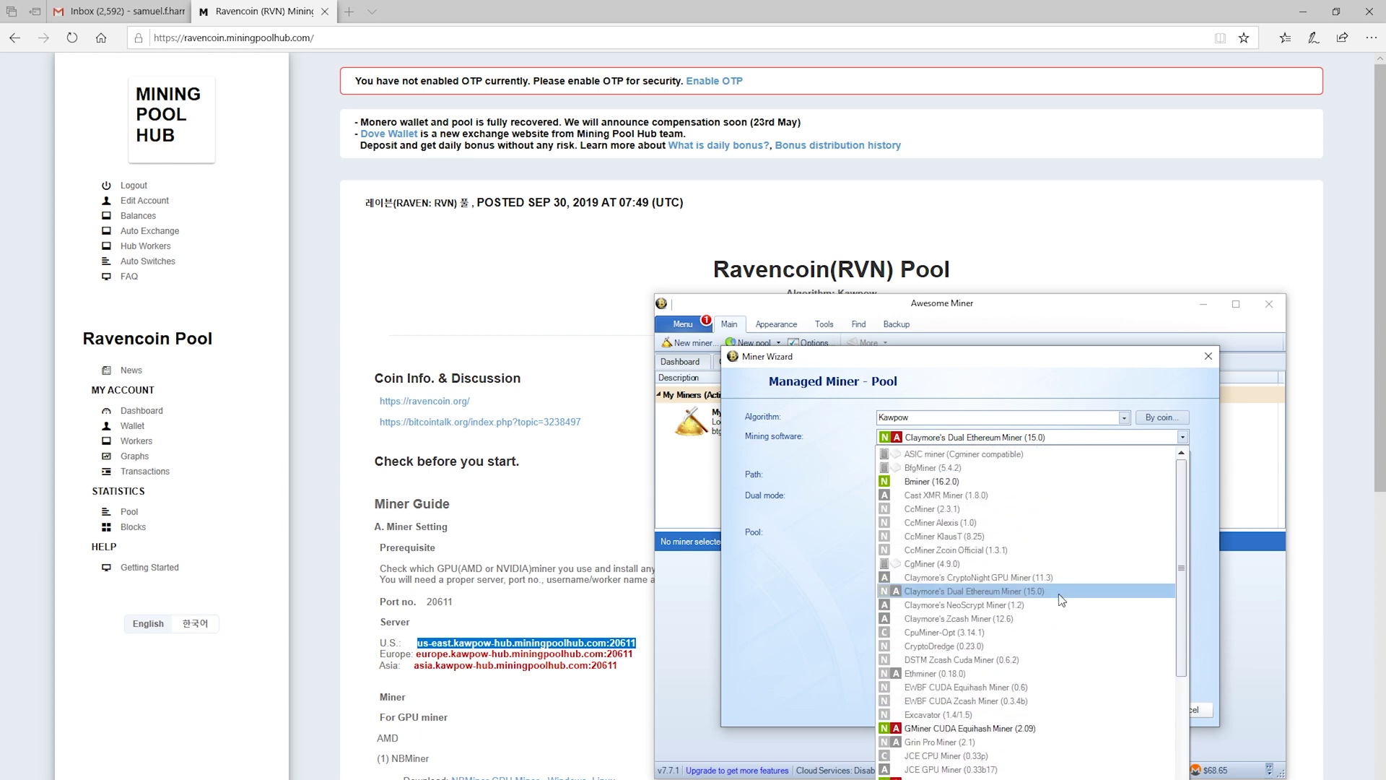
left_click(1018, 481)
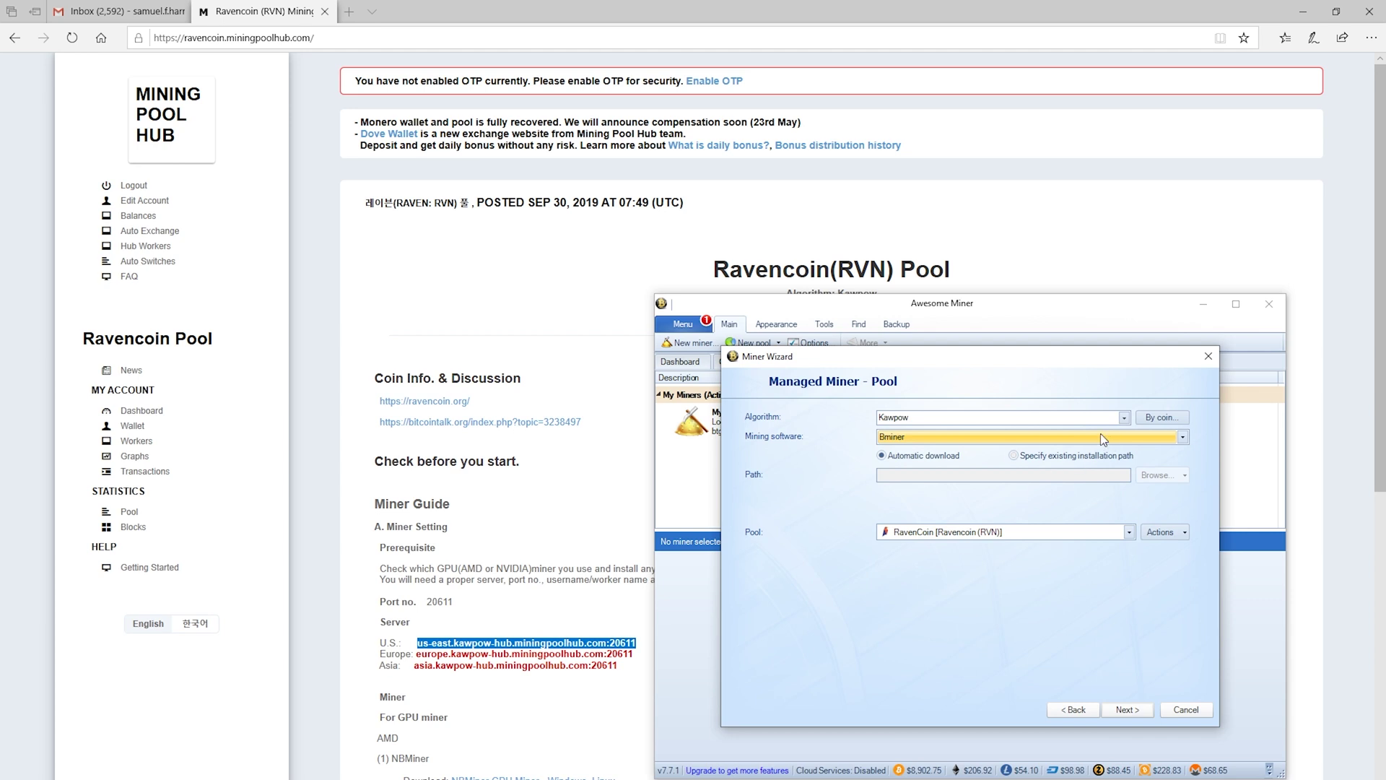
- Pick the RavenCoin pool in the miner wizard, then start a new pool from the pool actions
left_click(995, 537)
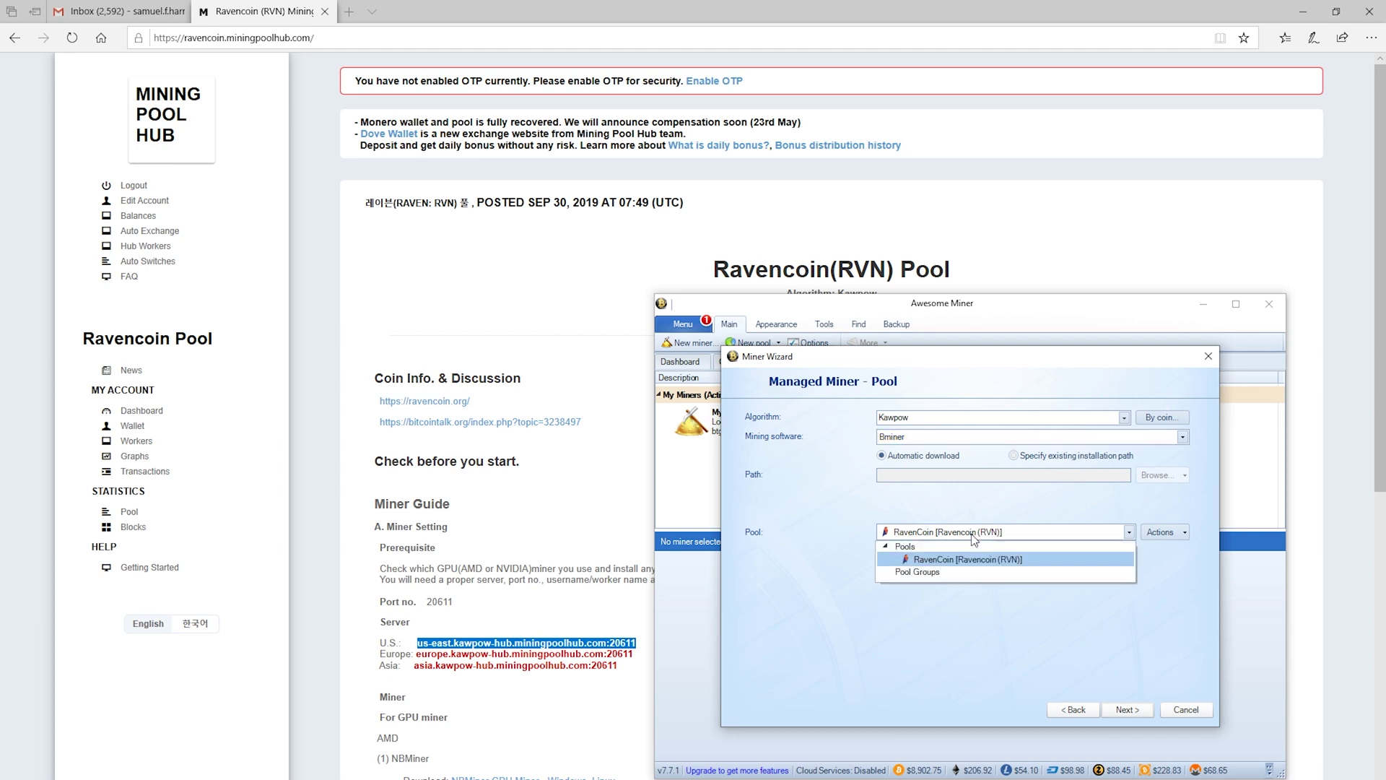
left_click(1004, 560)
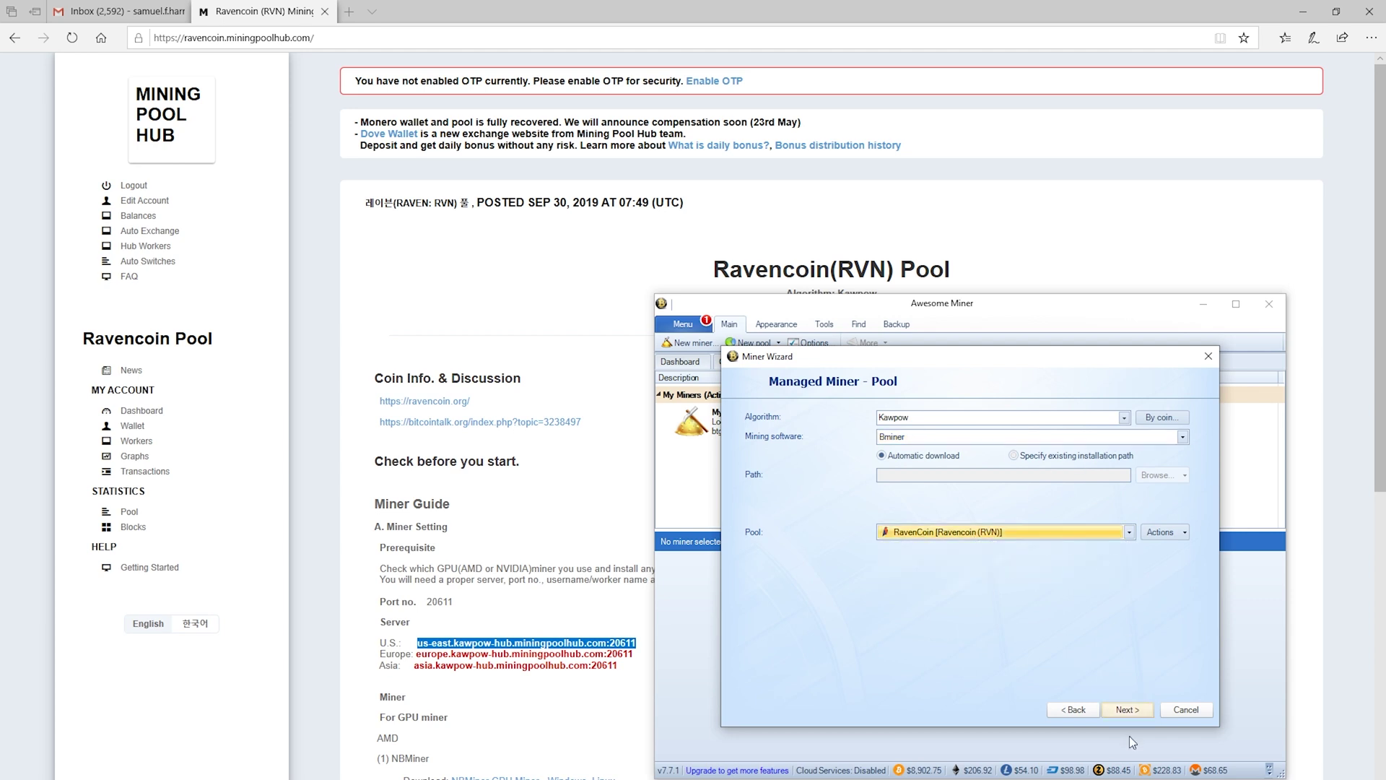
left_click(1133, 711)
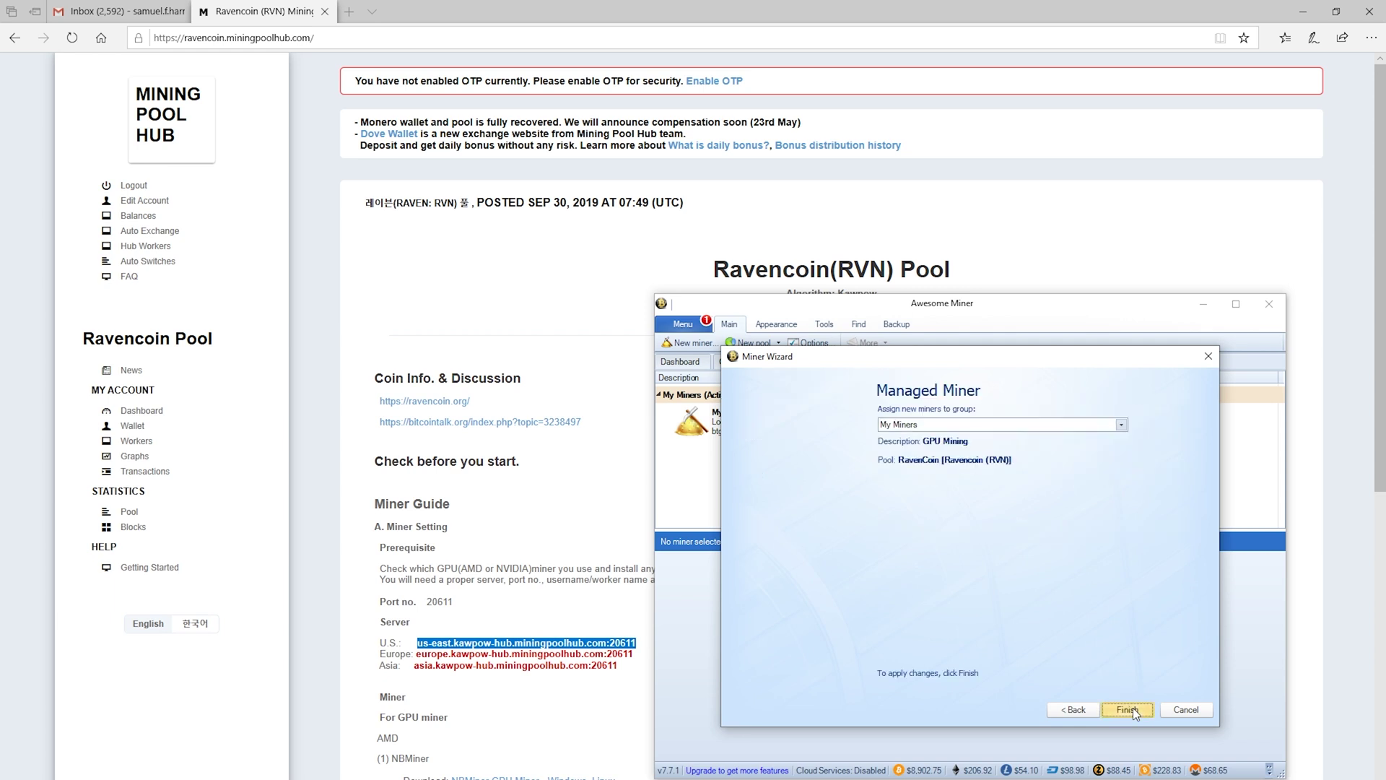
left_click(1071, 710)
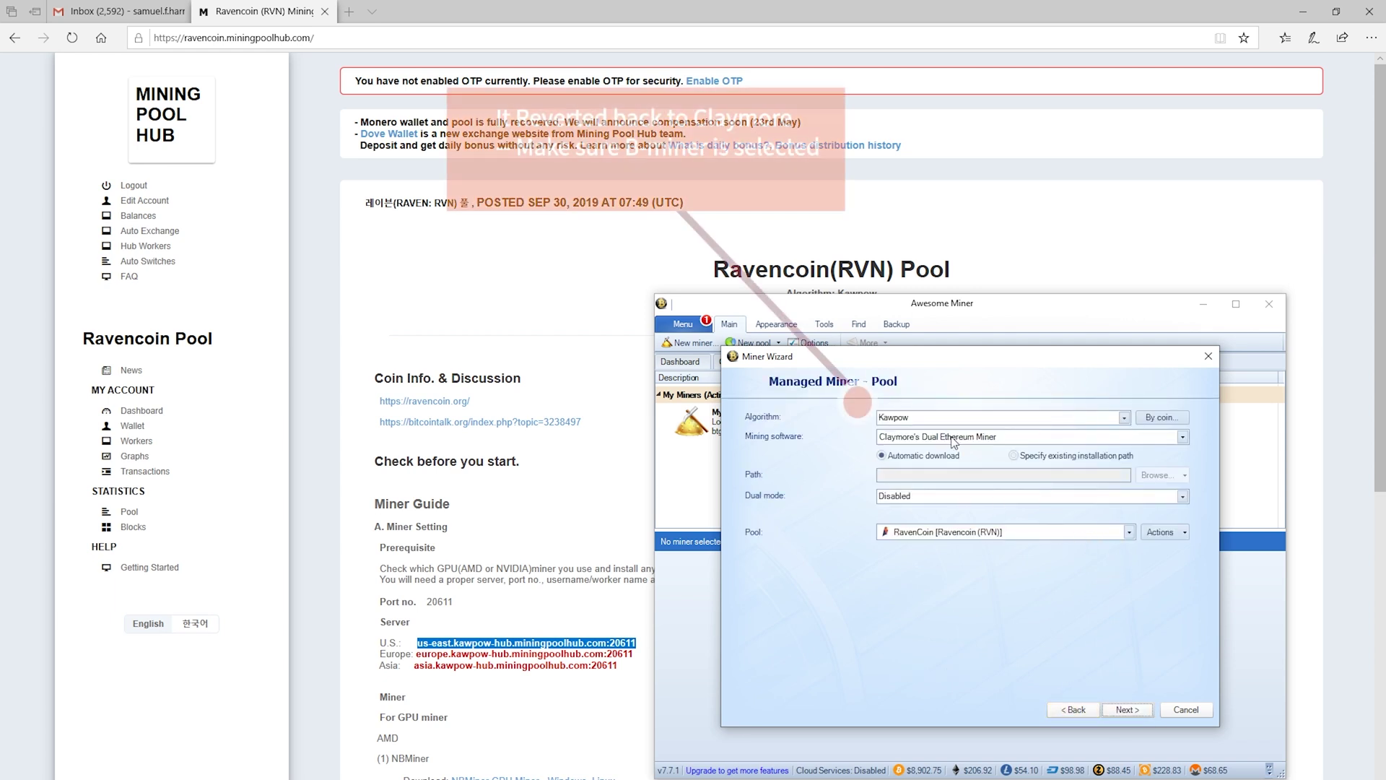
left_click(1177, 535)
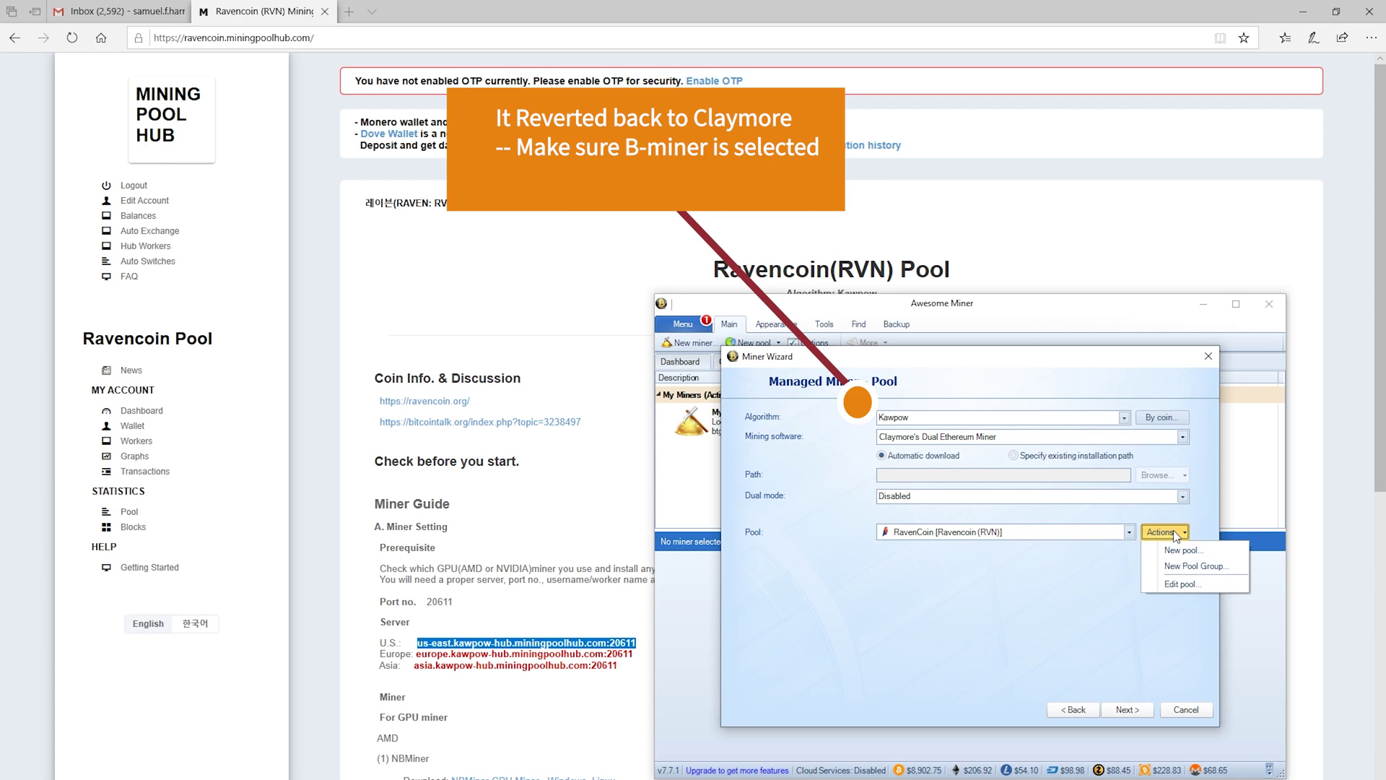
left_click(1177, 548)
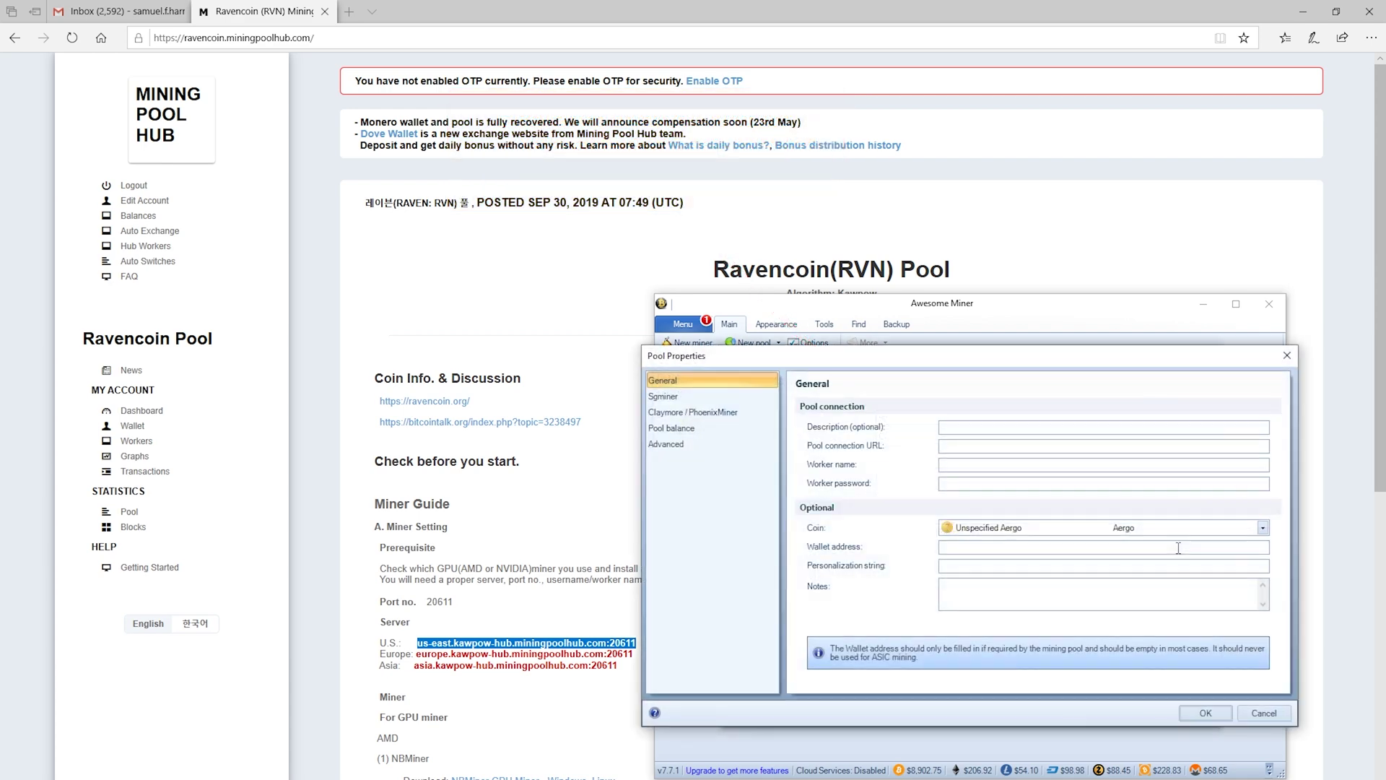
- Name the pool 'RavenCoin Example', paste the Mining Pool Hub server URL, and enter the worker name
left_click_drag(918, 354, 871, 380)
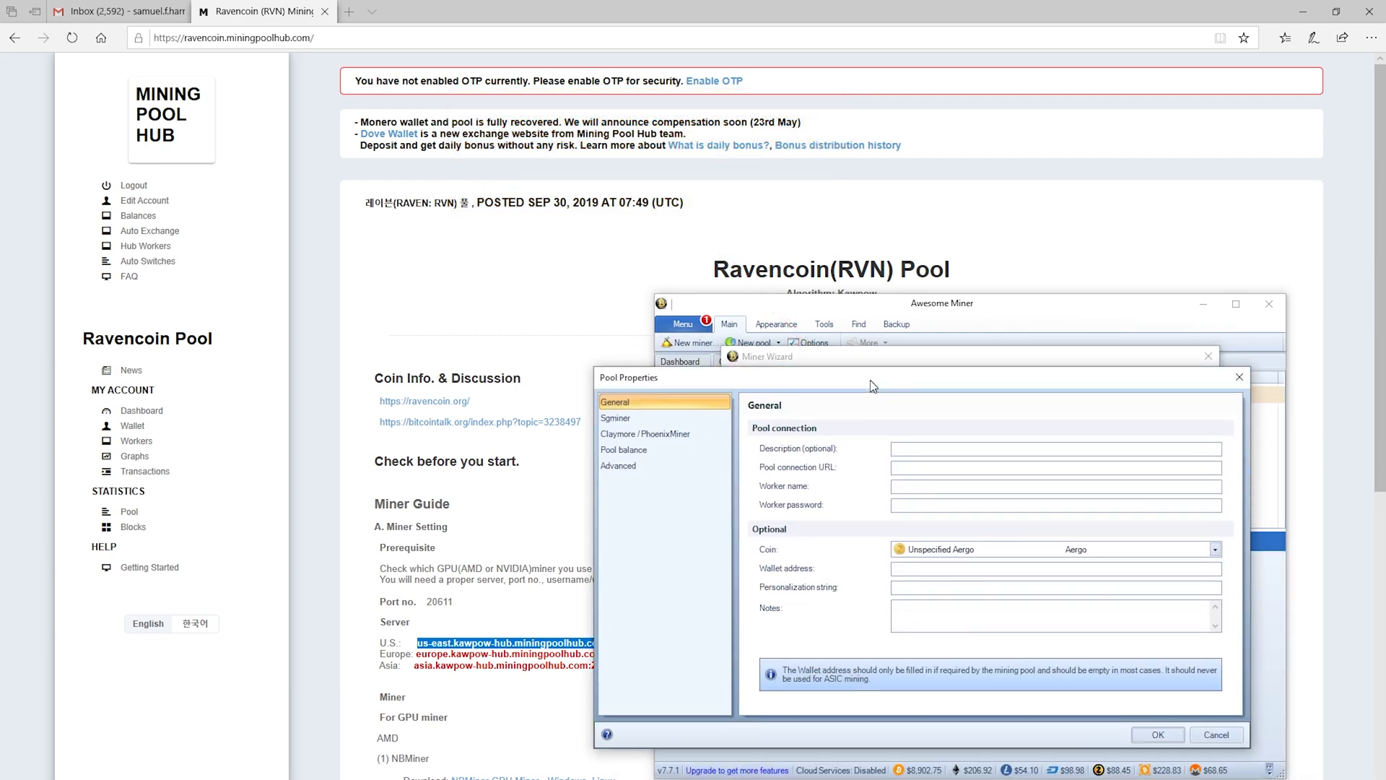
left_click(912, 451)
type("Rave")
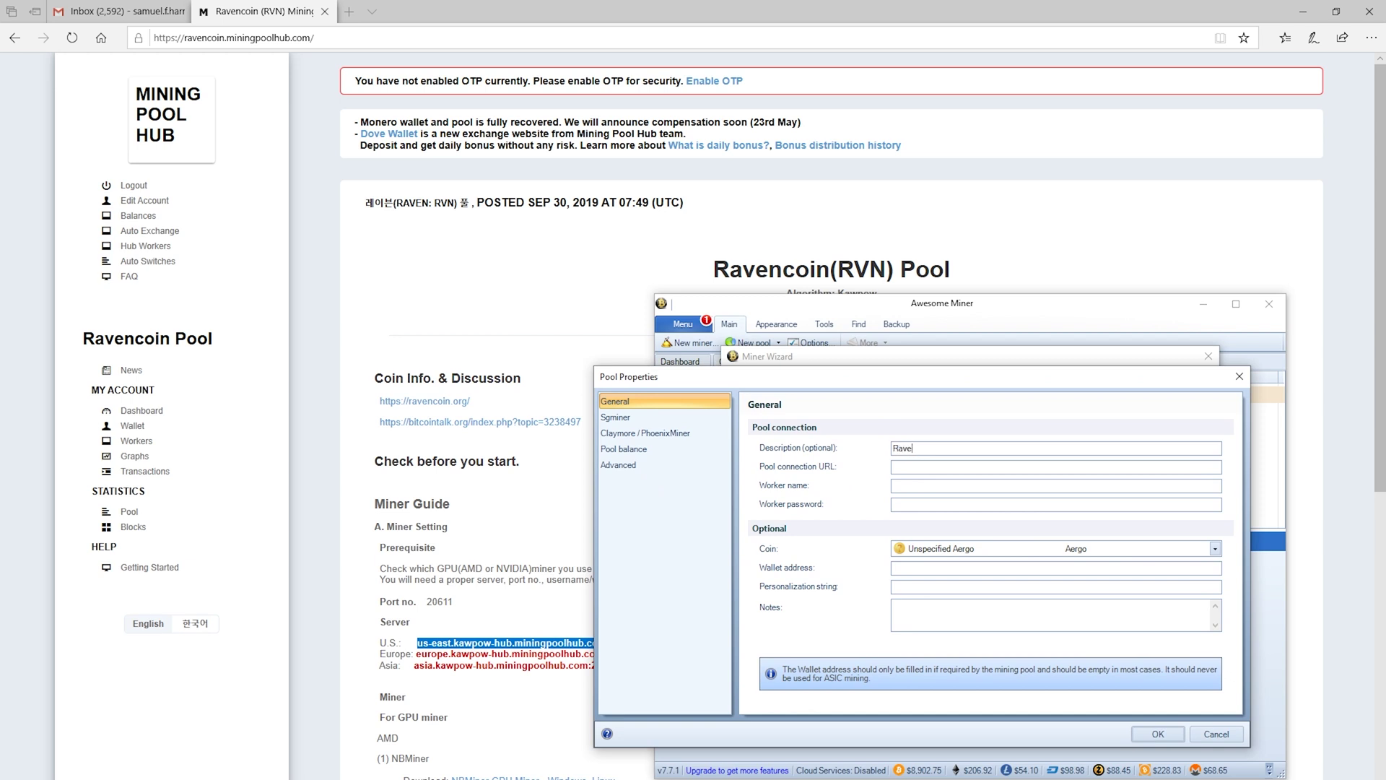
type("nCoin Example")
left_click(939, 466)
type("us-east.kawpow-hub.miningpoolhub.com:20611")
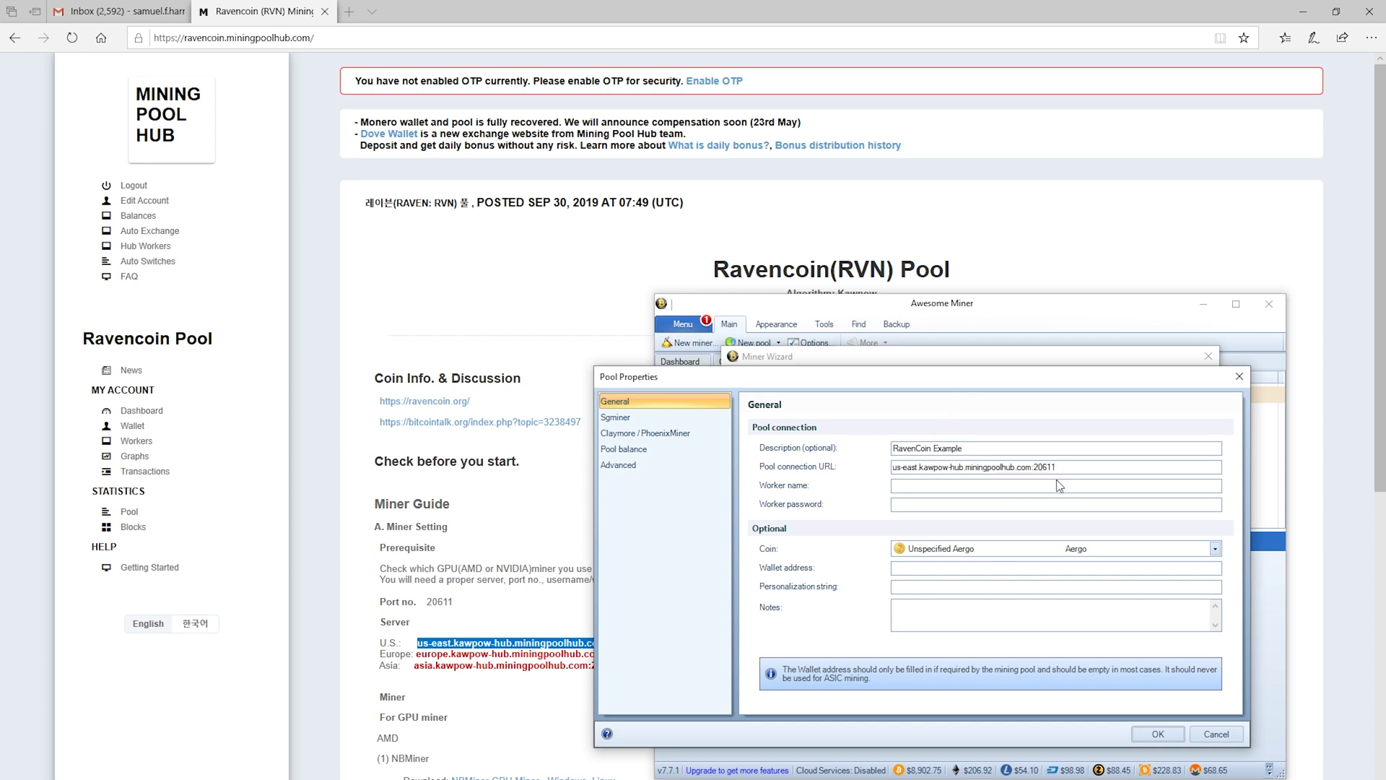
left_click(982, 487)
type("sh_hobbies.1")
- Touch up the worker name and fill the worker password field
left_click_drag(895, 485, 936, 486)
left_click(942, 485)
left_click(966, 504)
left_click(946, 484)
- Set the pool's coin to Ravencoin (RVN) Kawpow, save the pool, and advance the wizard
left_click(1003, 550)
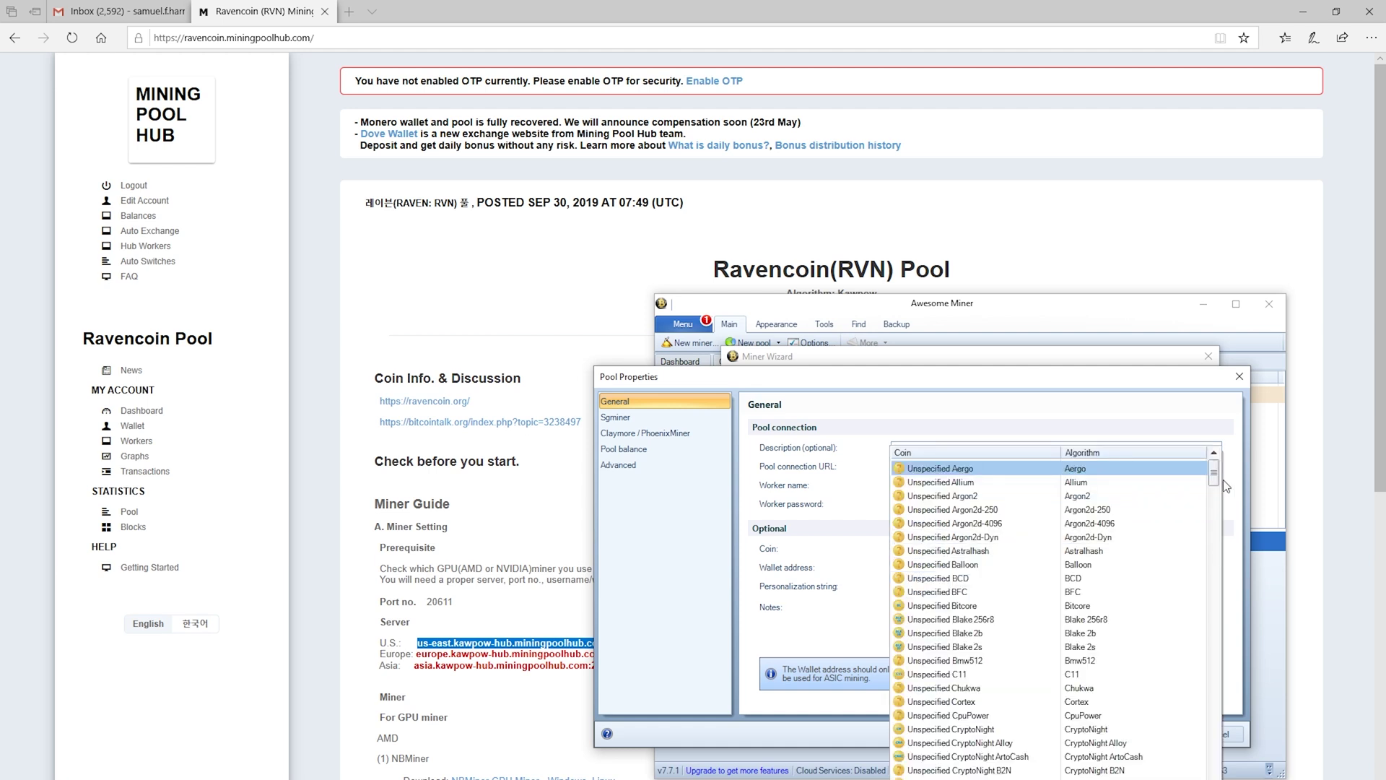
left_click_drag(1213, 478, 1213, 591)
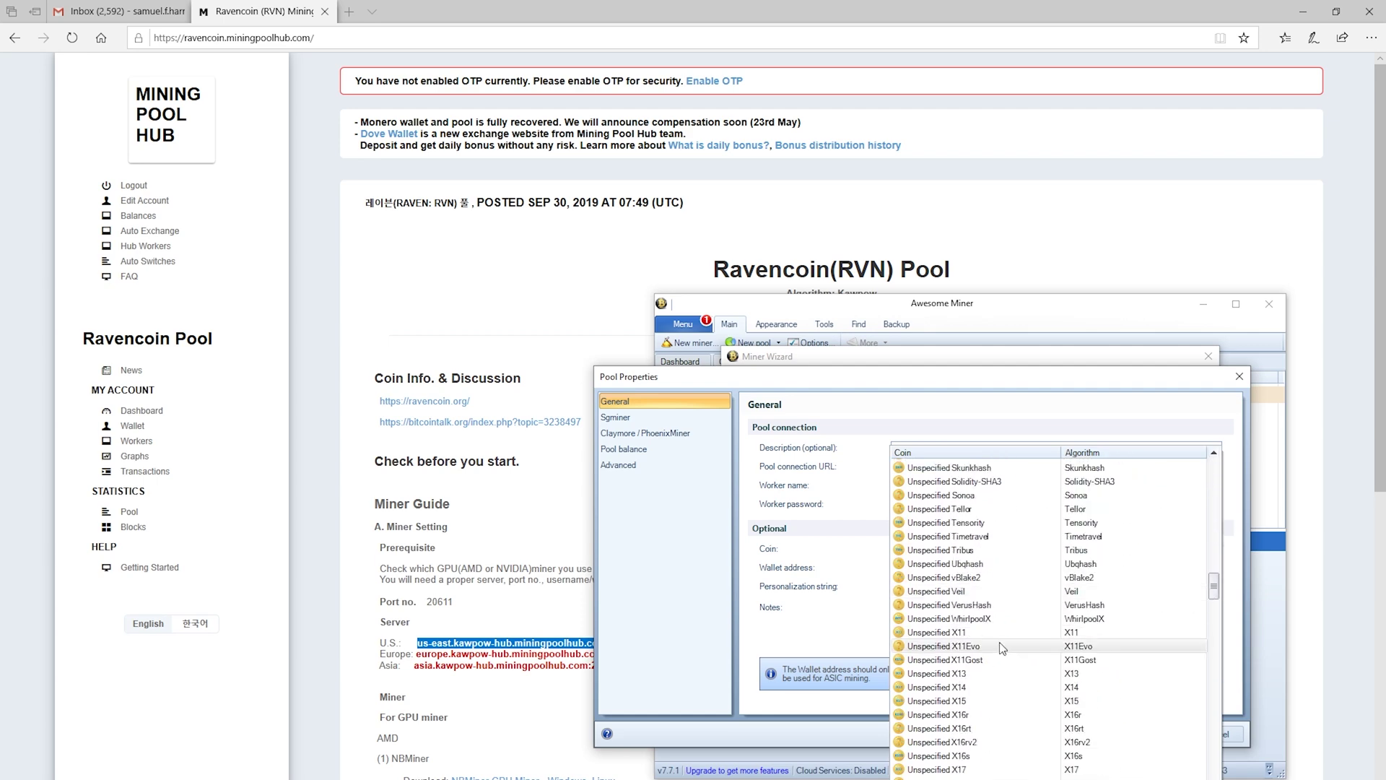
scroll(993, 650, "up", 15)
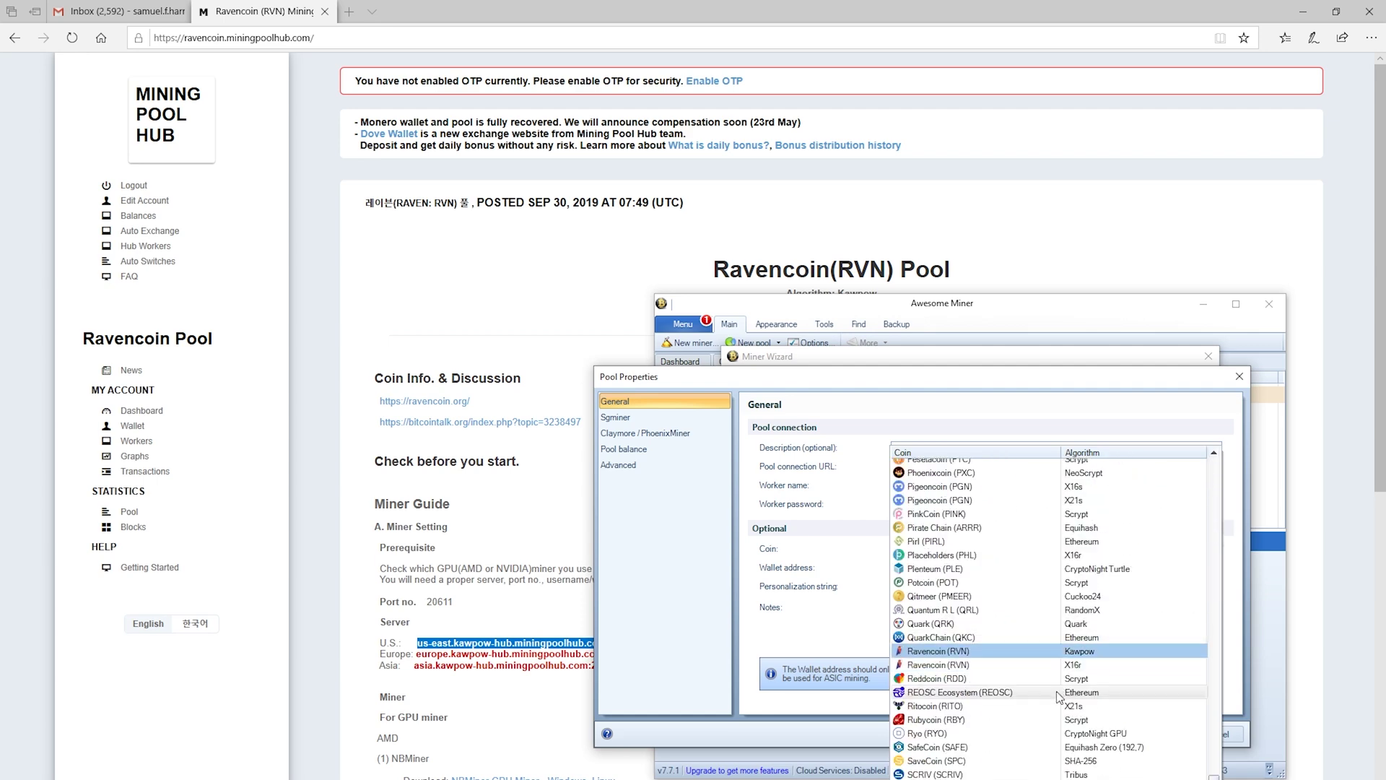
left_click(955, 652)
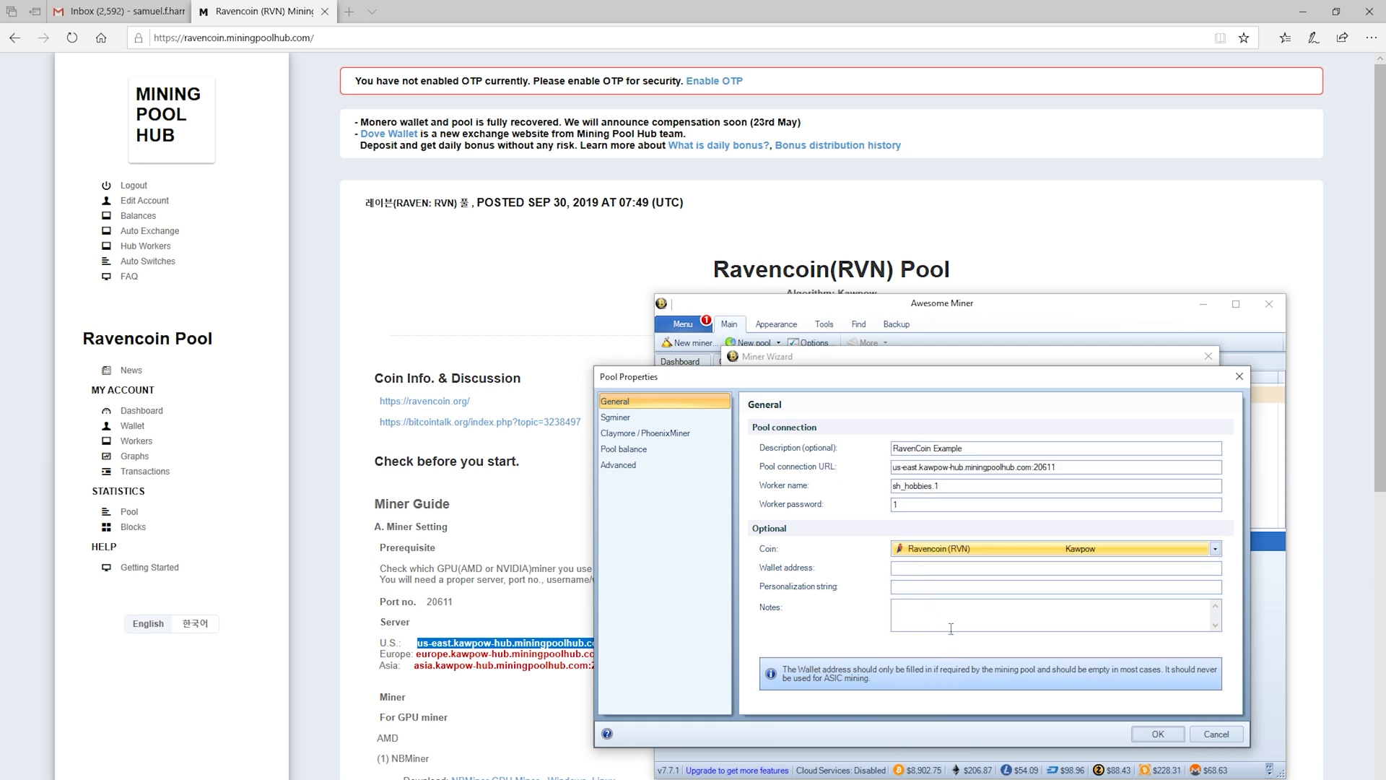
left_click(1157, 733)
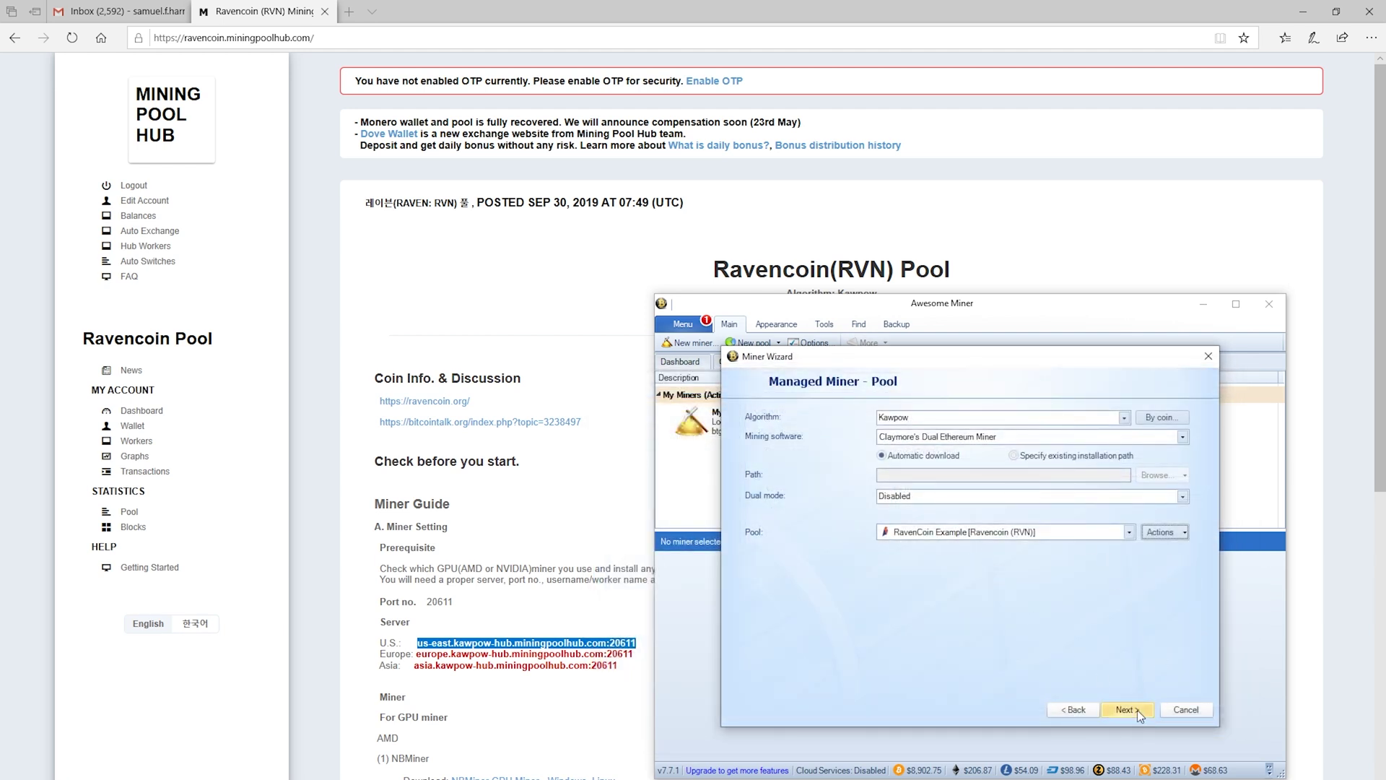
left_click(1137, 709)
- Keep the My Miners group, finish the wizard, and check the new GPU Mining row's options
left_click(1059, 424)
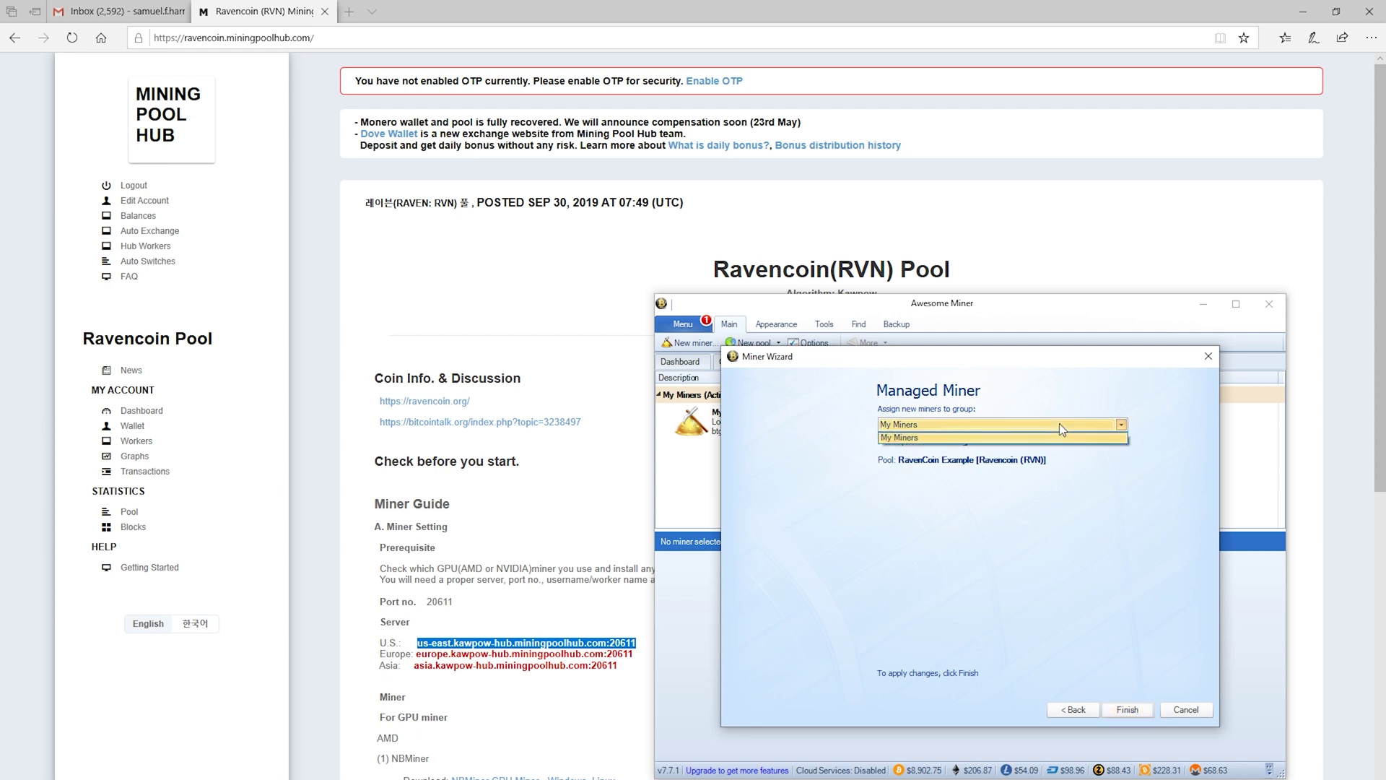
left_click(1060, 423)
left_click(1141, 707)
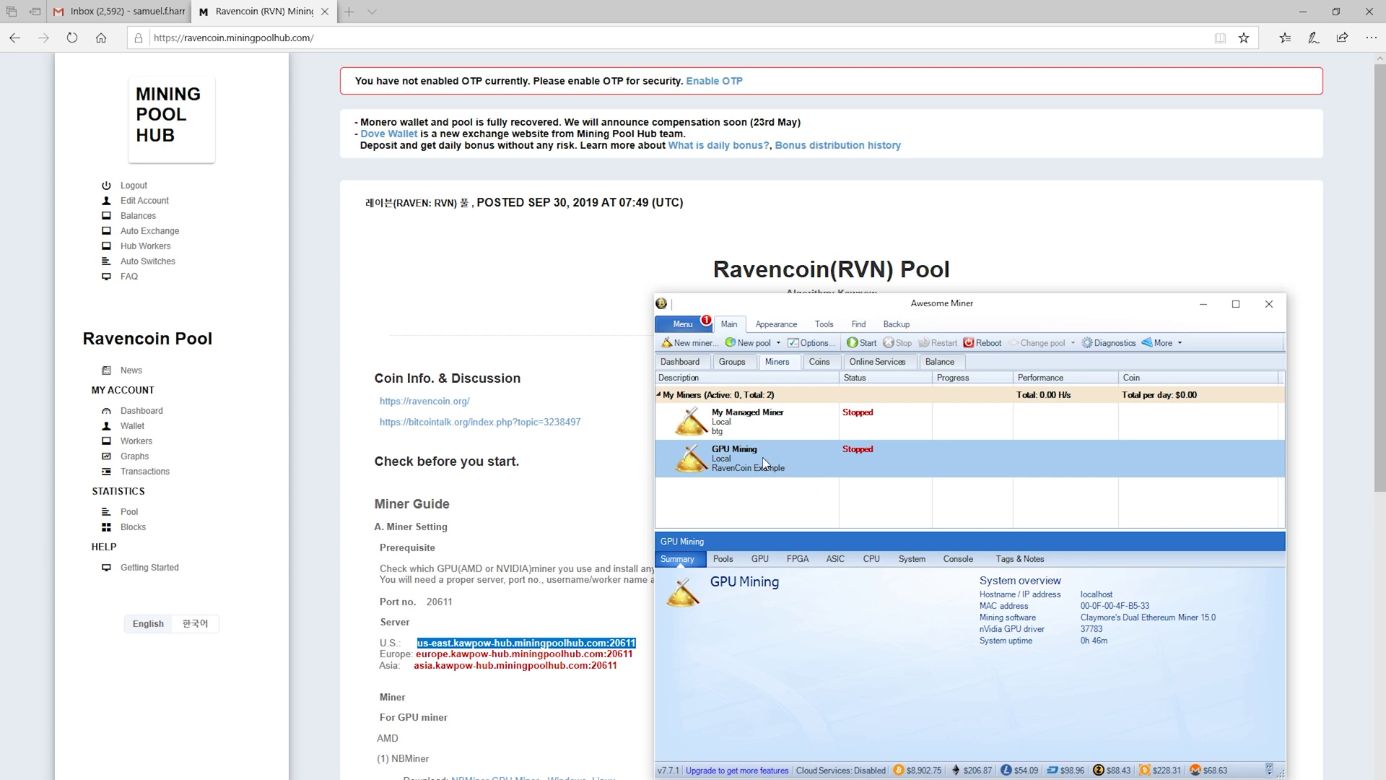
right_click(764, 465)
left_click(741, 471)
- Limit GPU Mining to GPU 1 via Select from list, save its properties, and start it
double_click(736, 458)
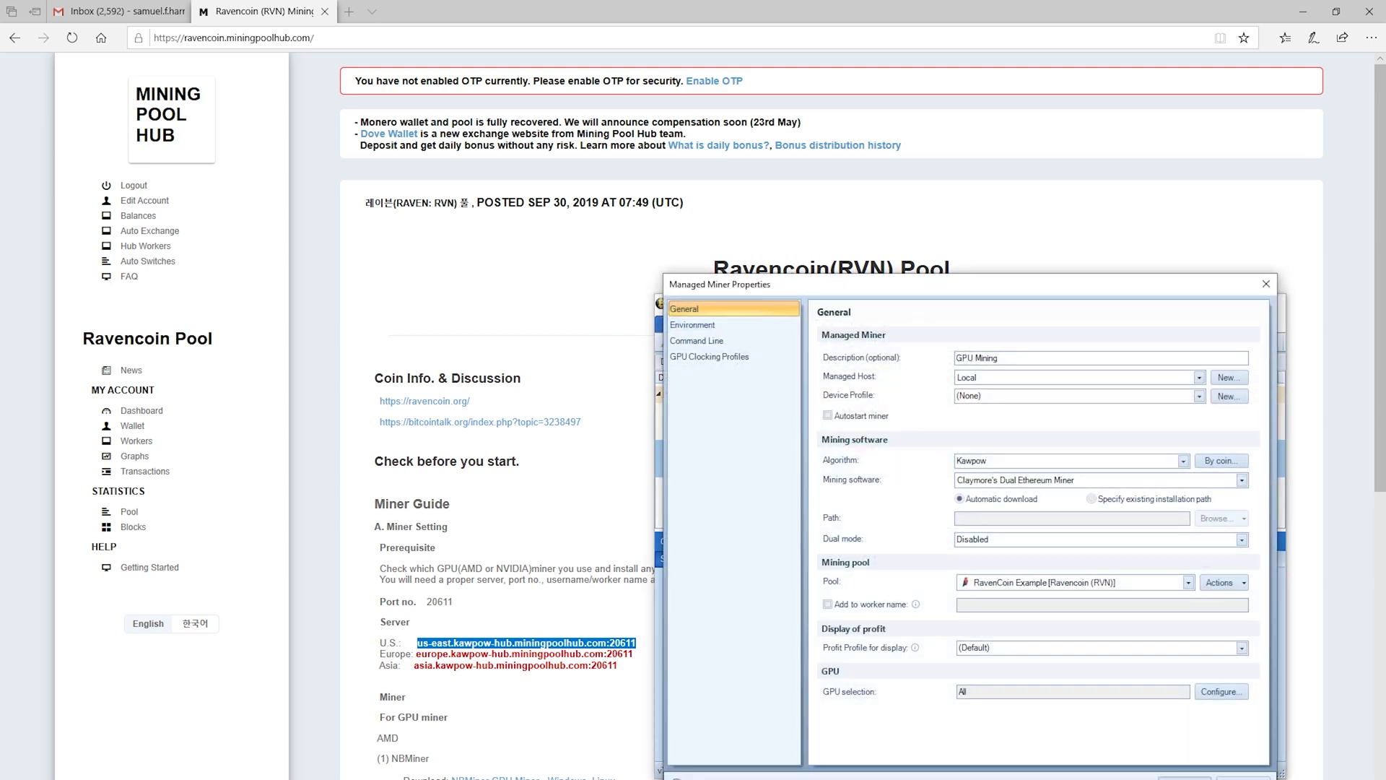
left_click(1204, 693)
left_click(786, 465)
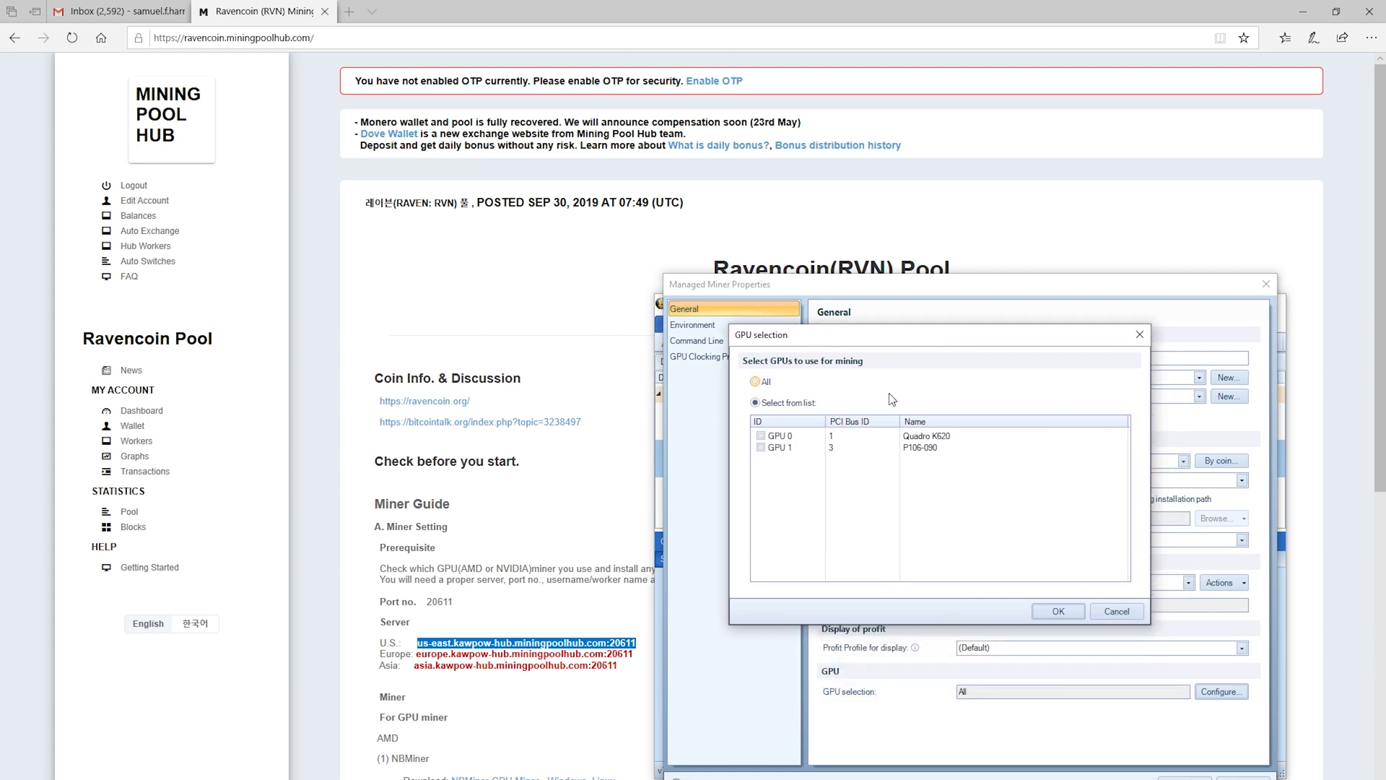
left_click(761, 447)
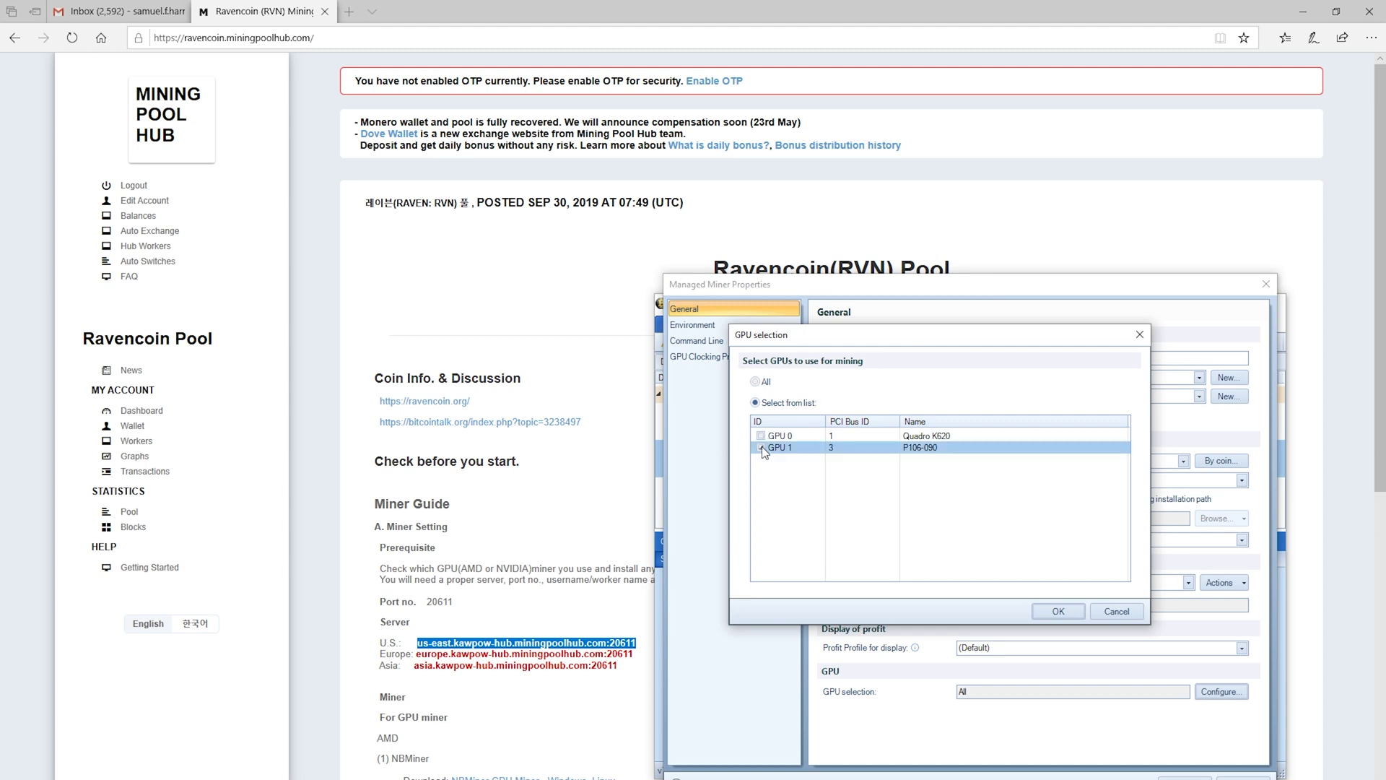
left_click(1059, 612)
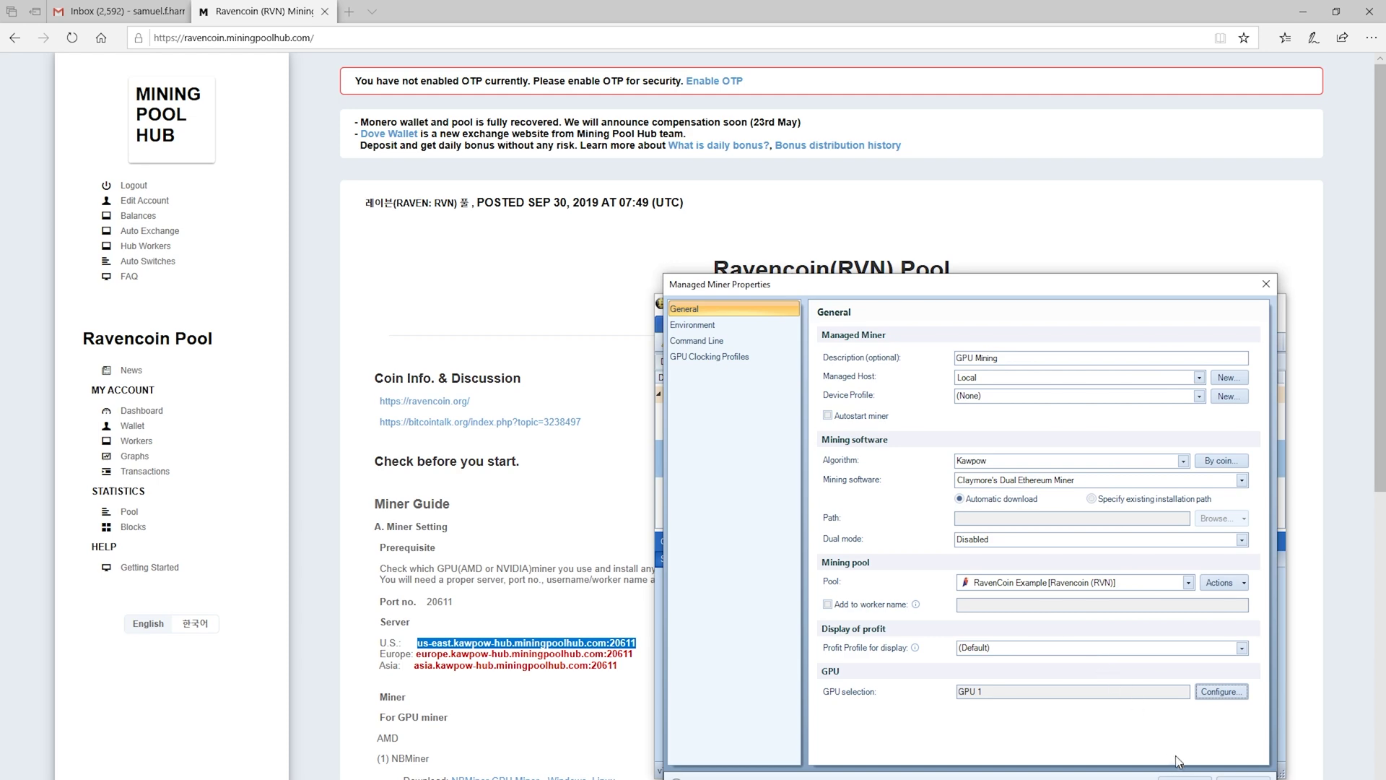
left_click(1184, 777)
left_click(860, 343)
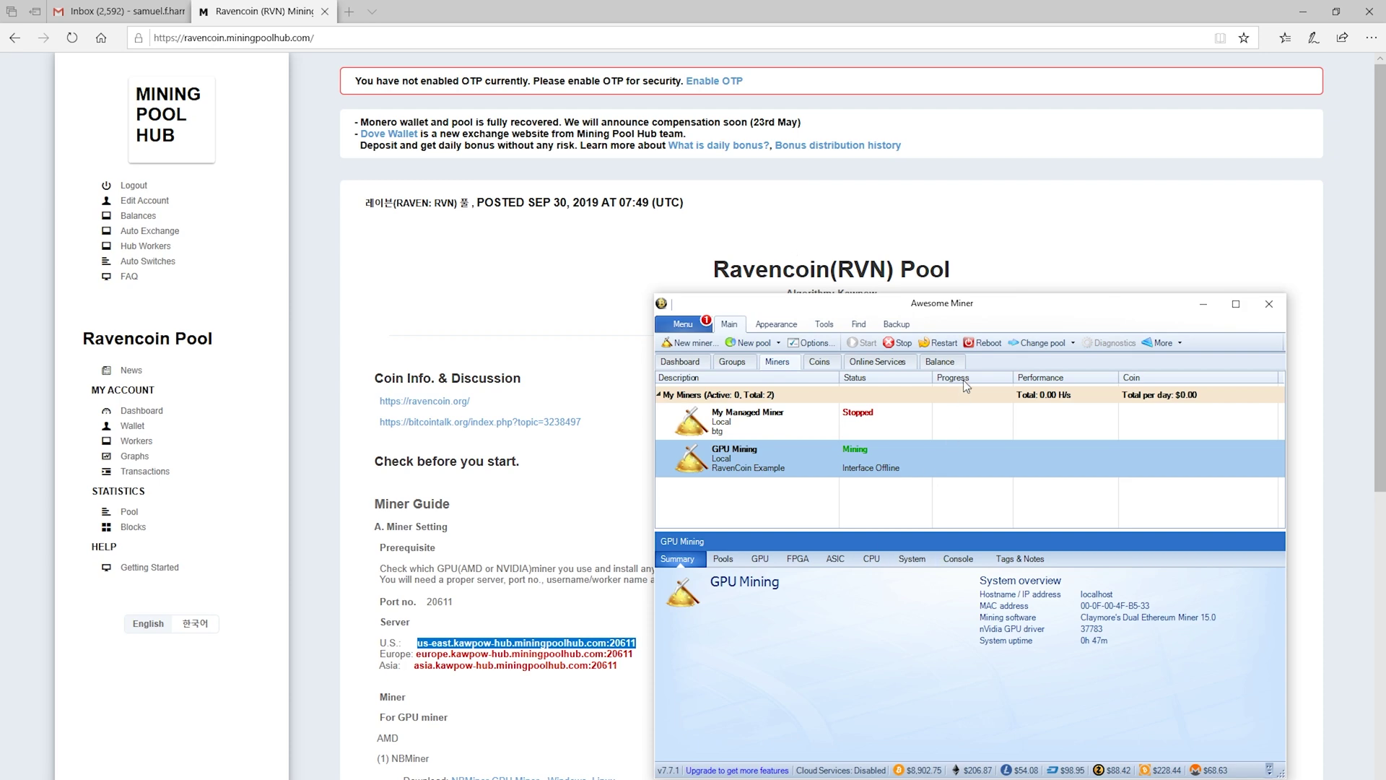
- Stop GPU Mining, switch its mining software to Bminer, and start it again
left_click(895, 345)
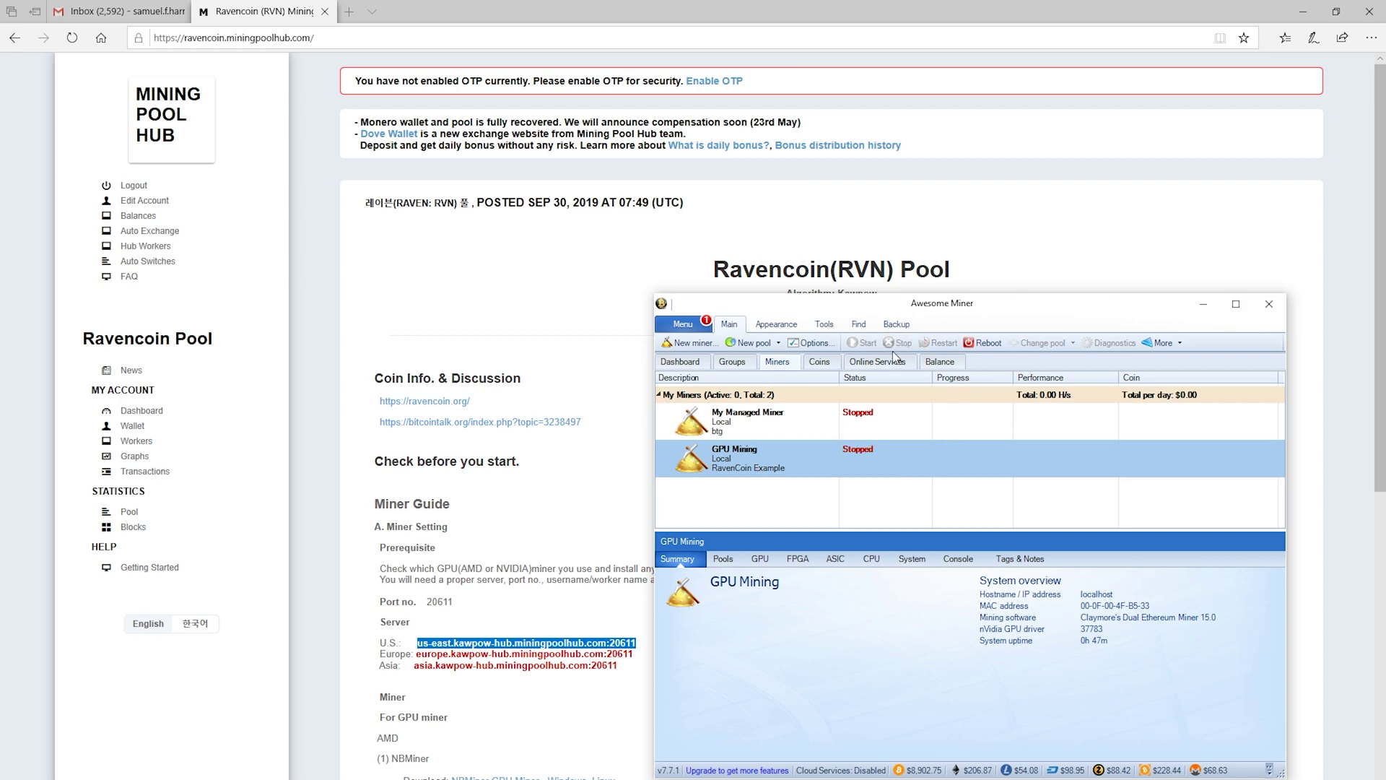
right_click(726, 462)
left_click(772, 777)
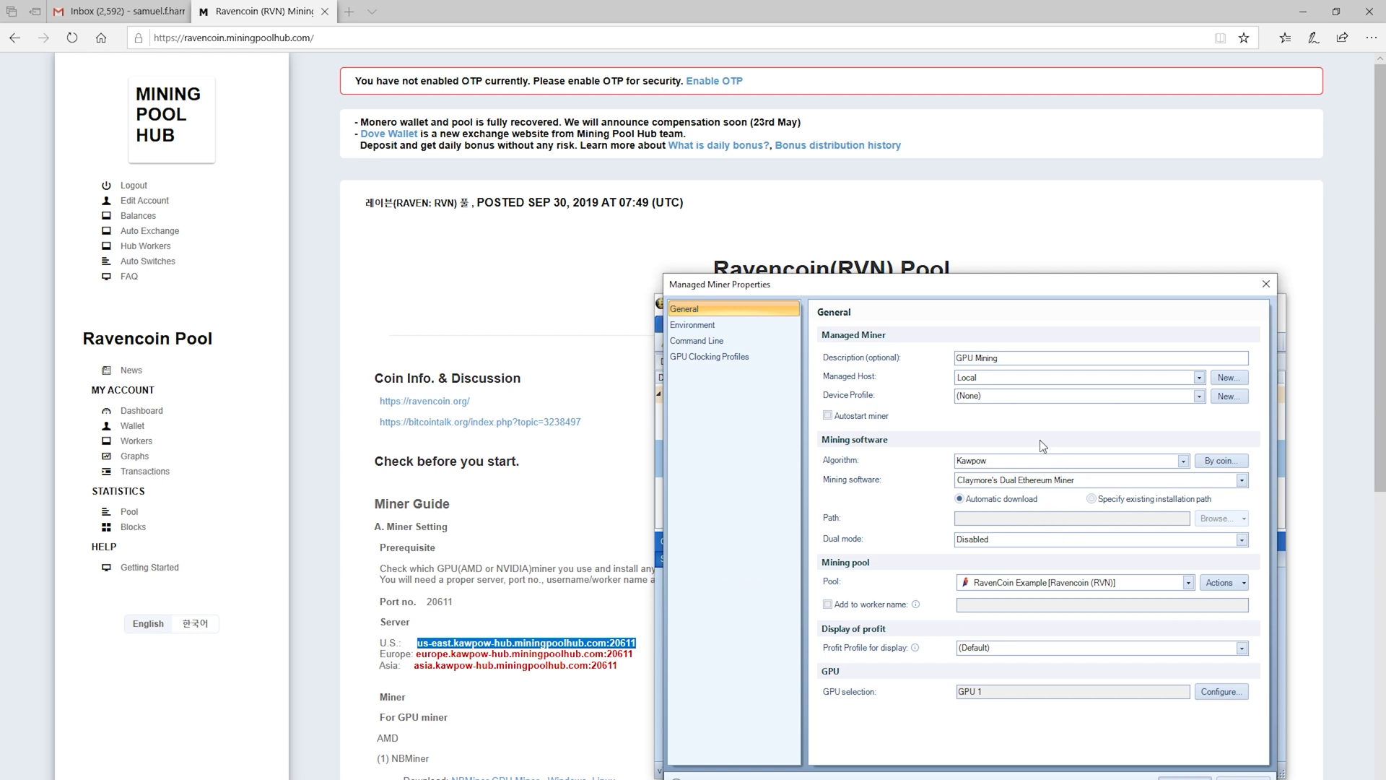
left_click(1056, 486)
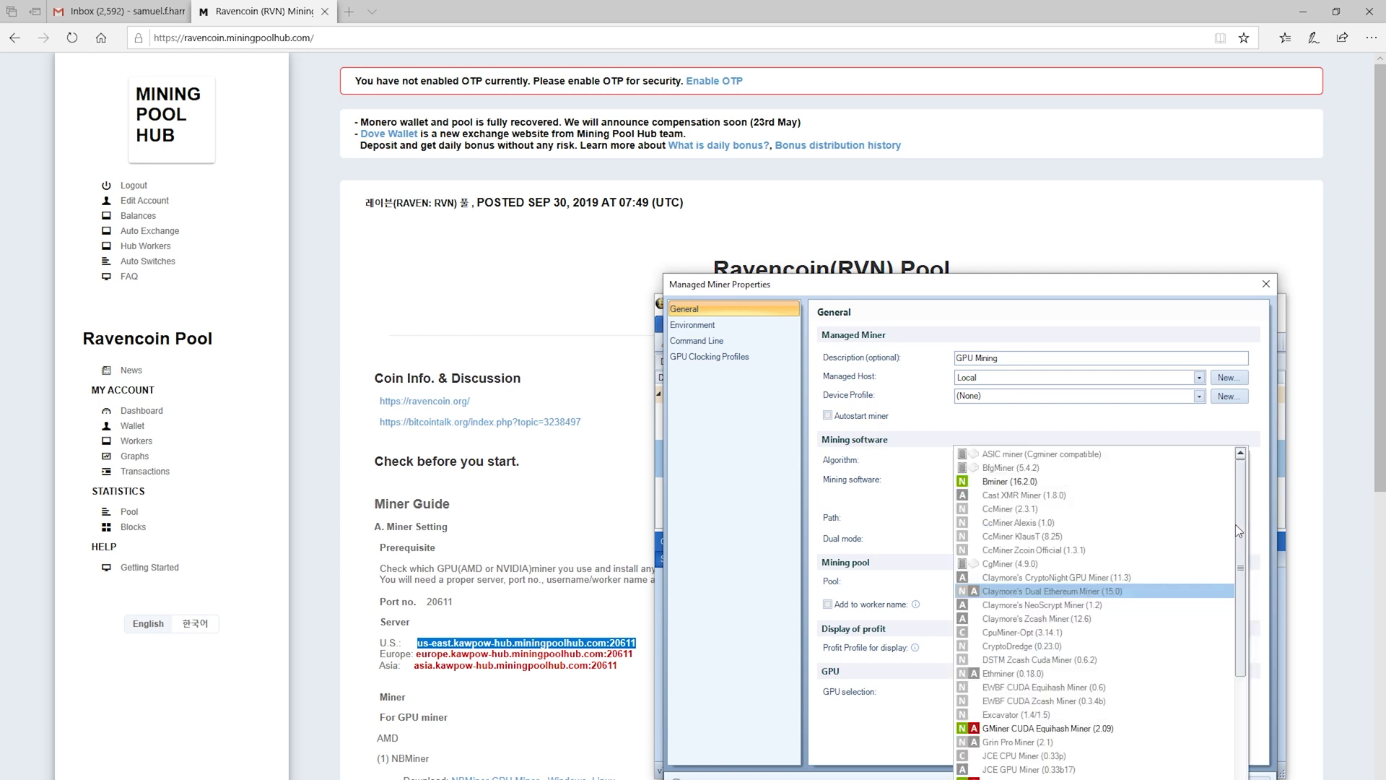
left_click(1014, 481)
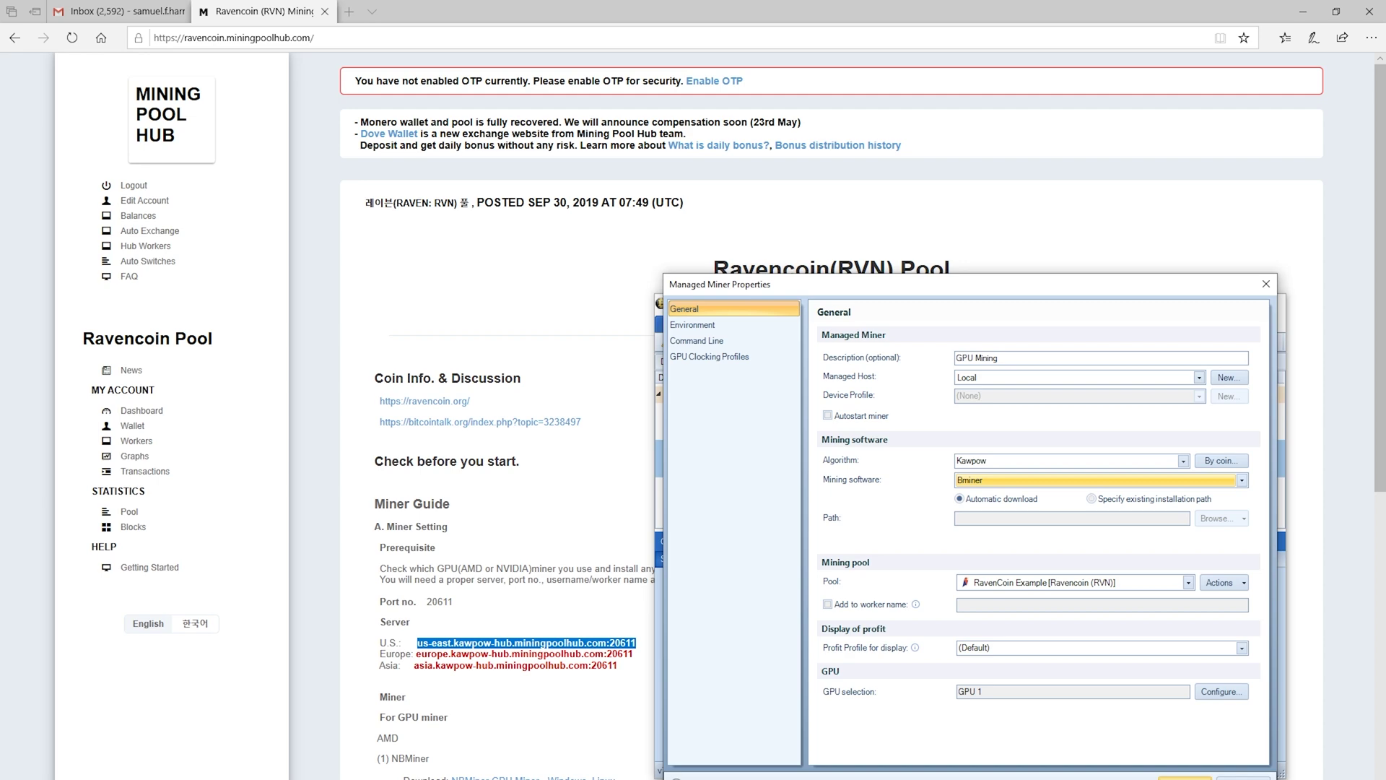
left_click(1184, 778)
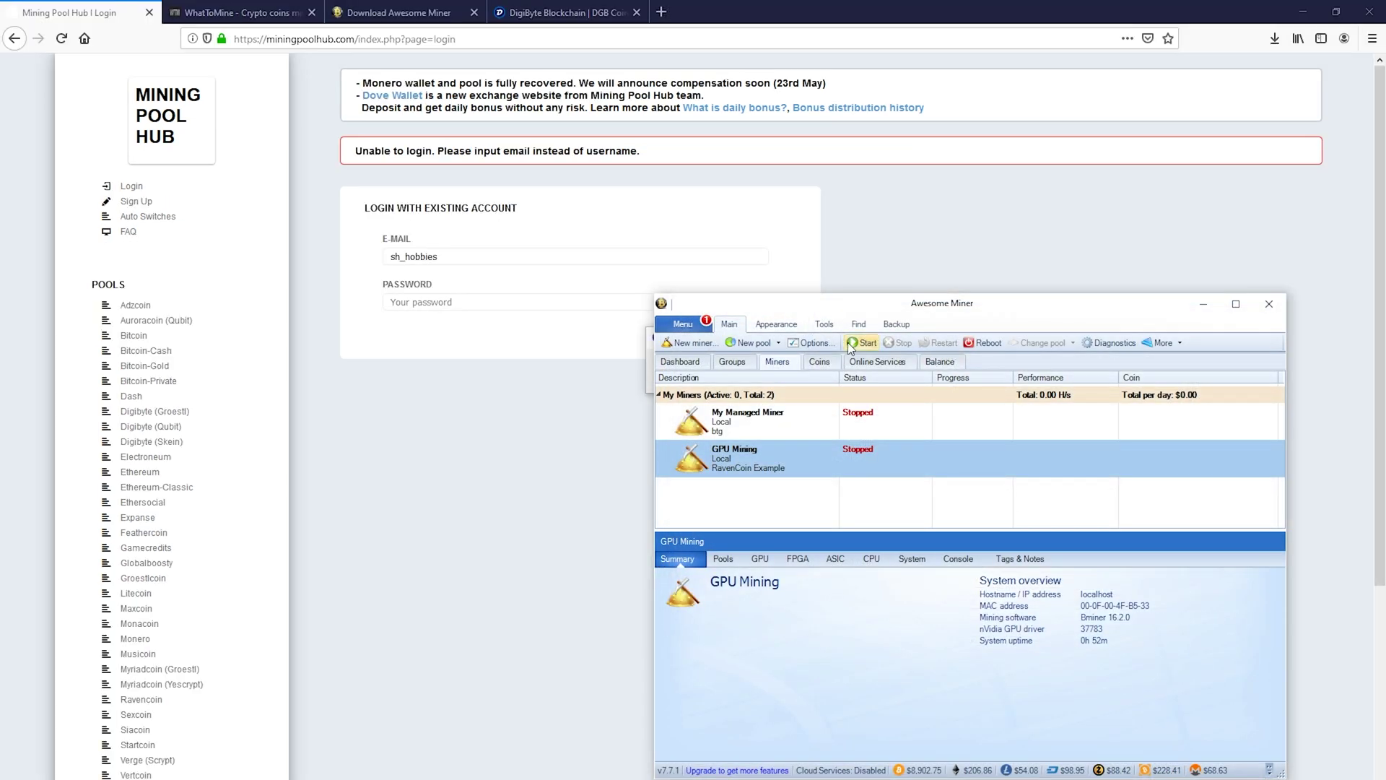
left_click(852, 344)
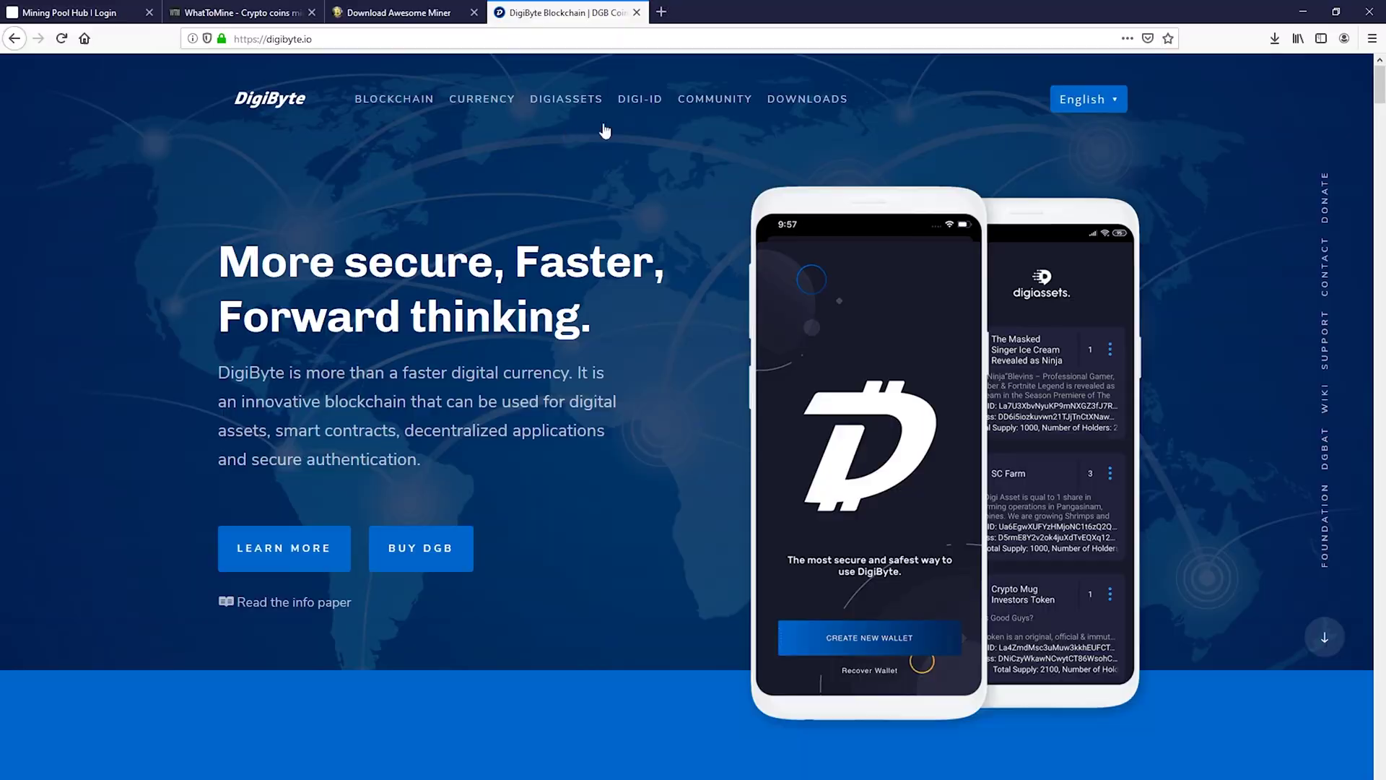
- Save the Windows DigiByte Core installer digibyte-7.17.2-win64-setup.exe from the DOWNLOADS section
left_click(809, 99)
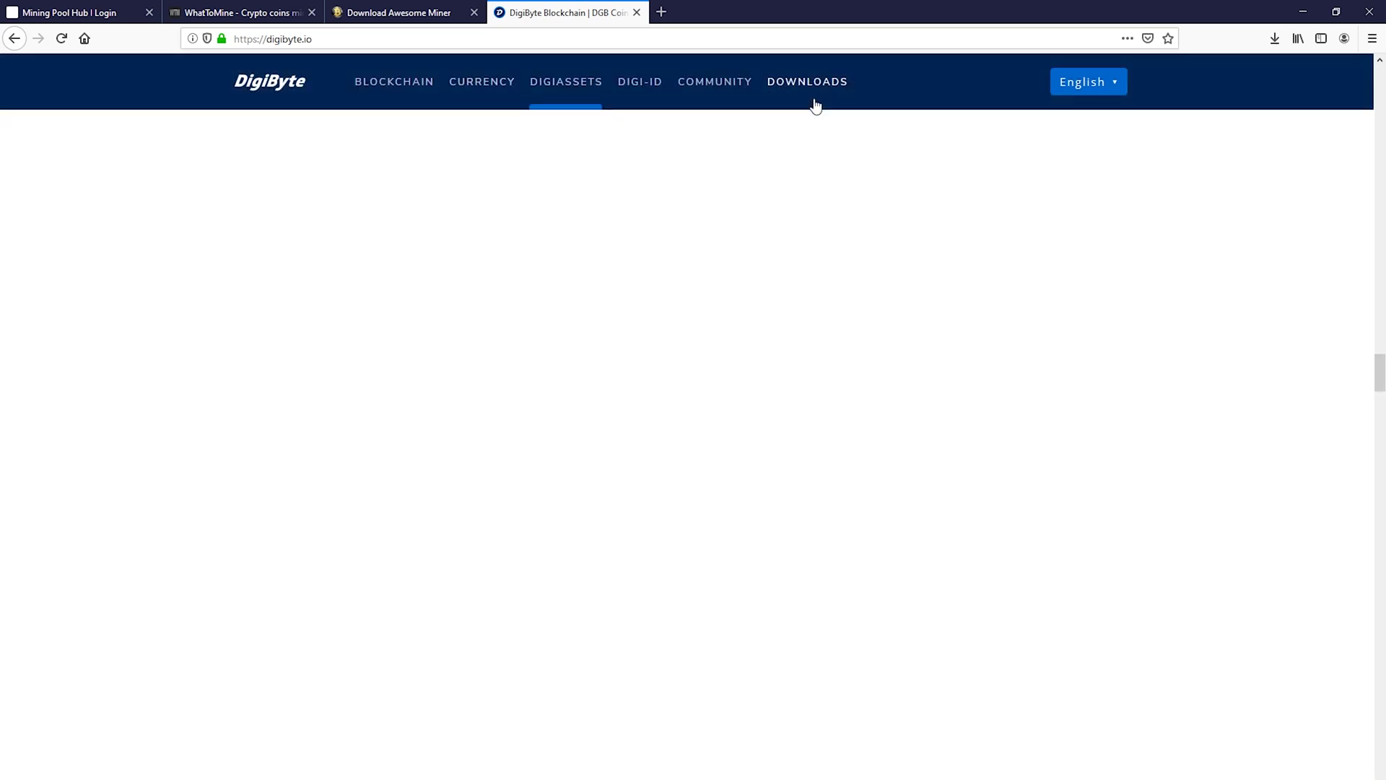
scroll(719, 364, "down", 2)
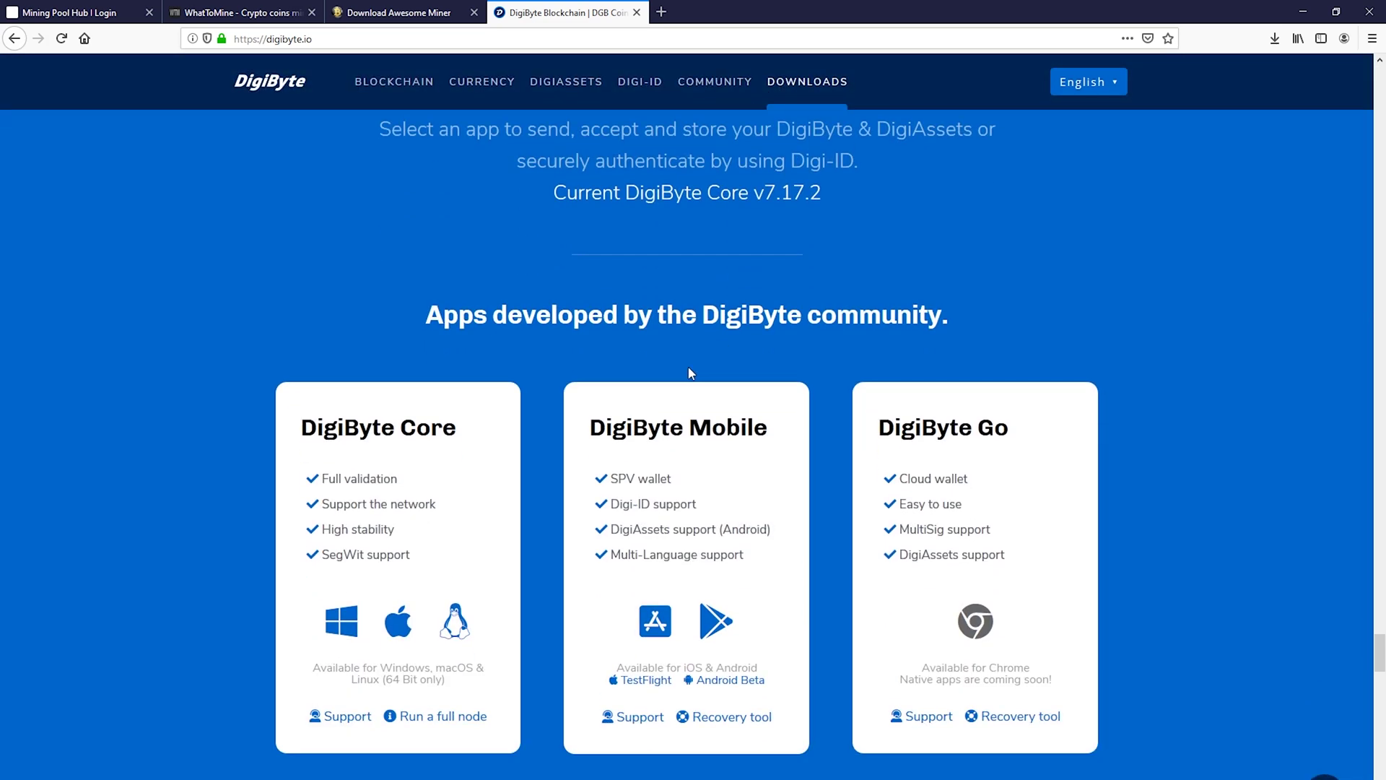
scroll(473, 431, "down", 3)
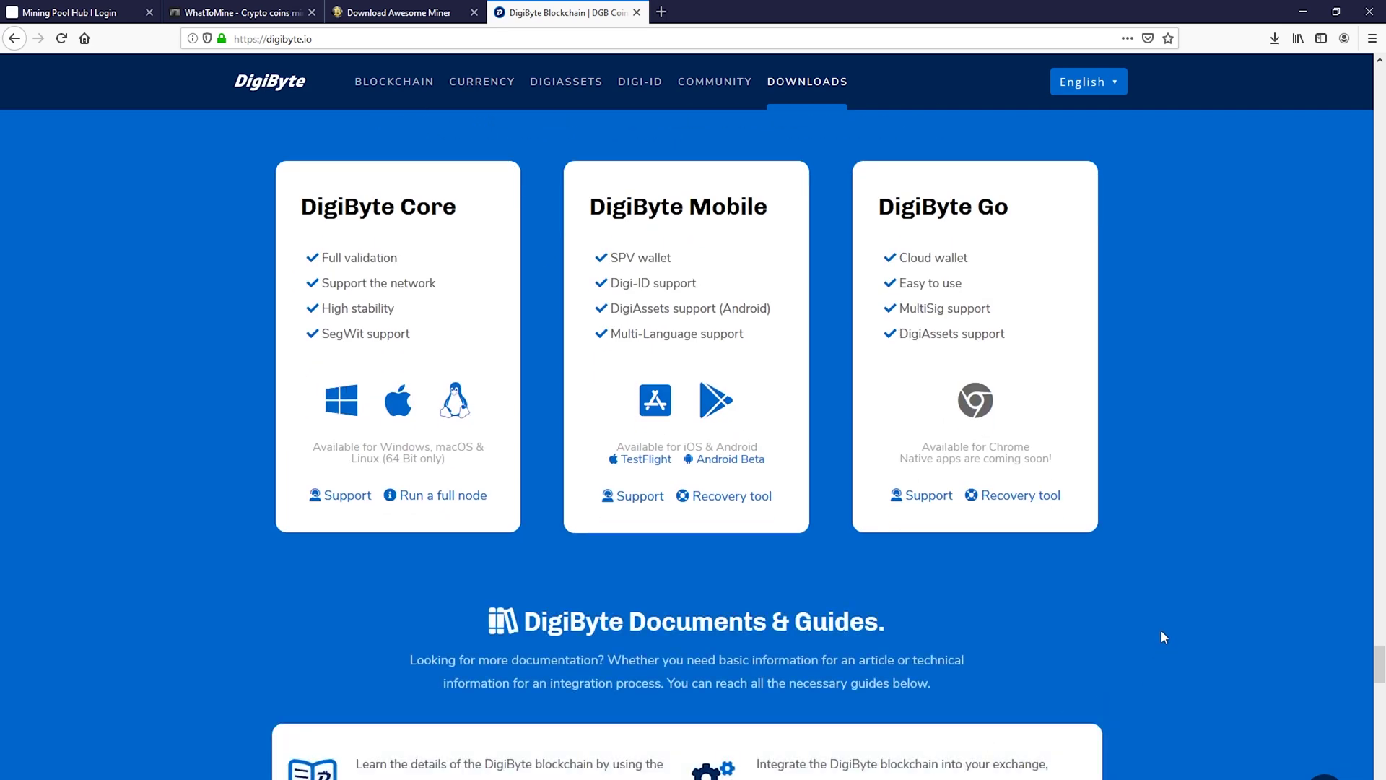
scroll(1155, 631, "down", 4)
scroll(1147, 624, "up", 3)
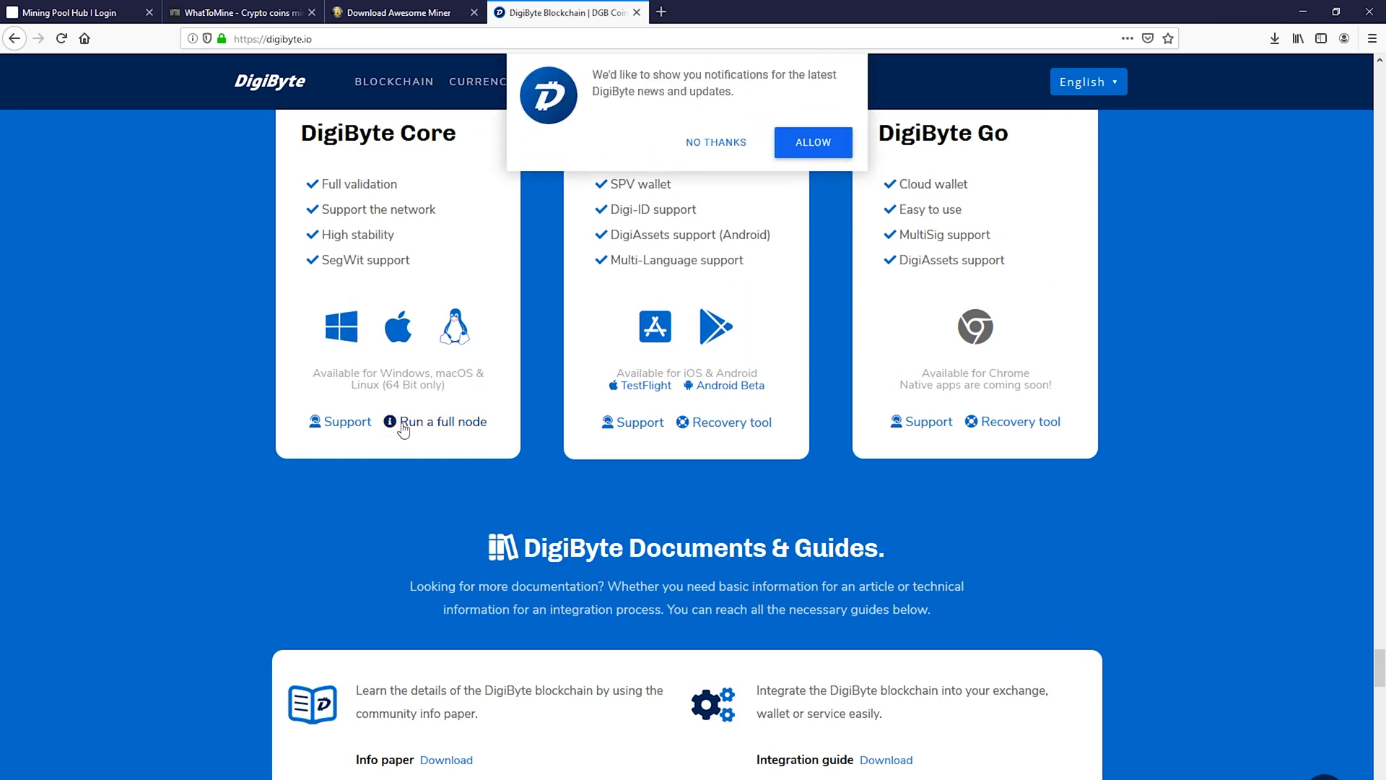
left_click(353, 326)
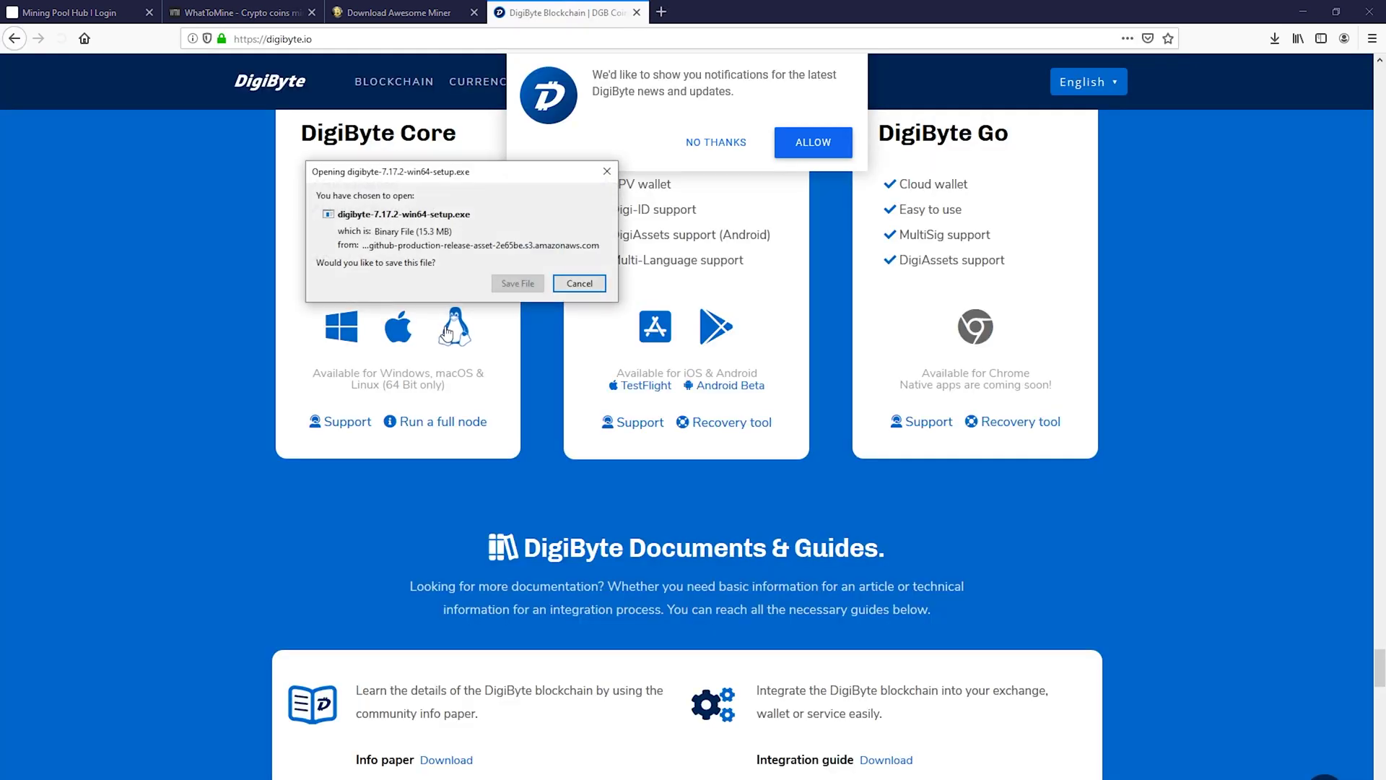
left_click(525, 285)
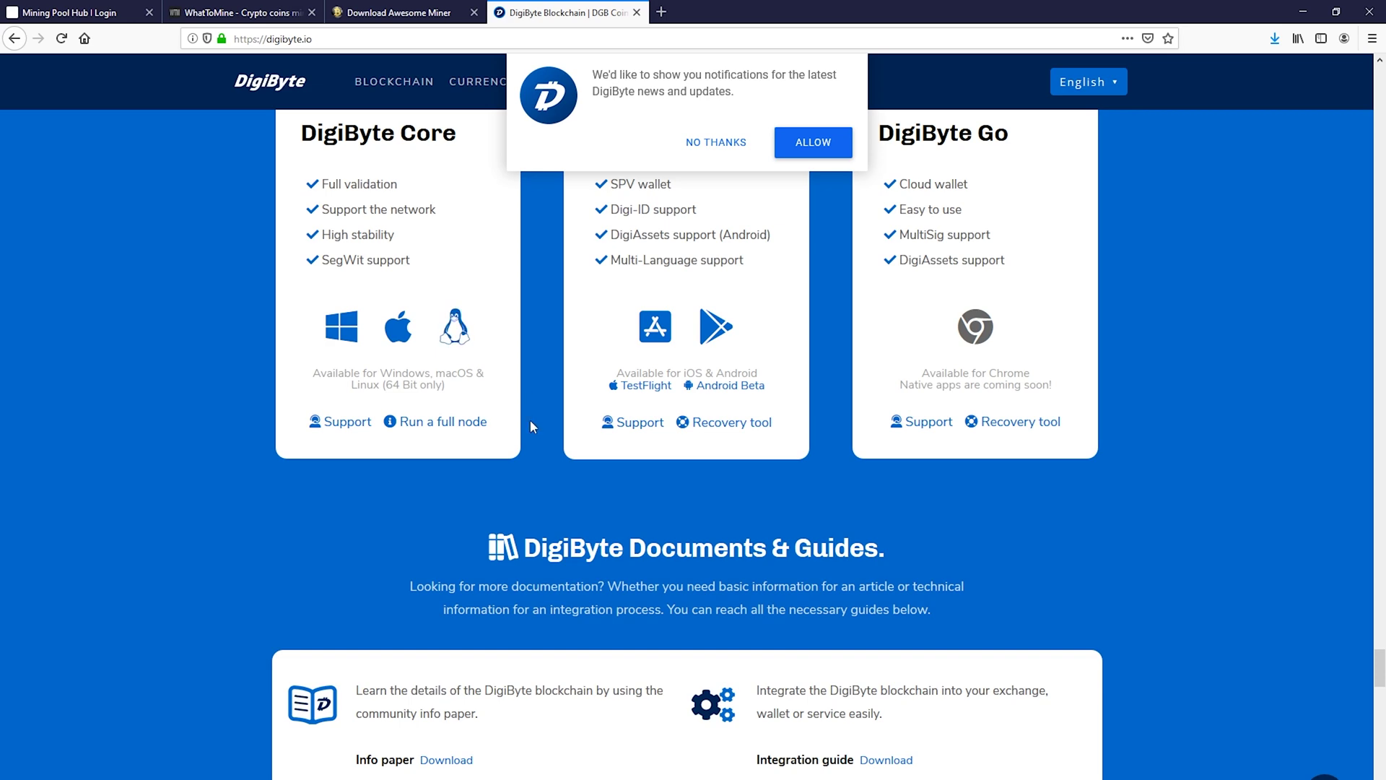
- Browse the downloads page and step the software wallets carousel back twice
scroll(640, 547, "down", 5)
scroll(643, 550, "down", 8)
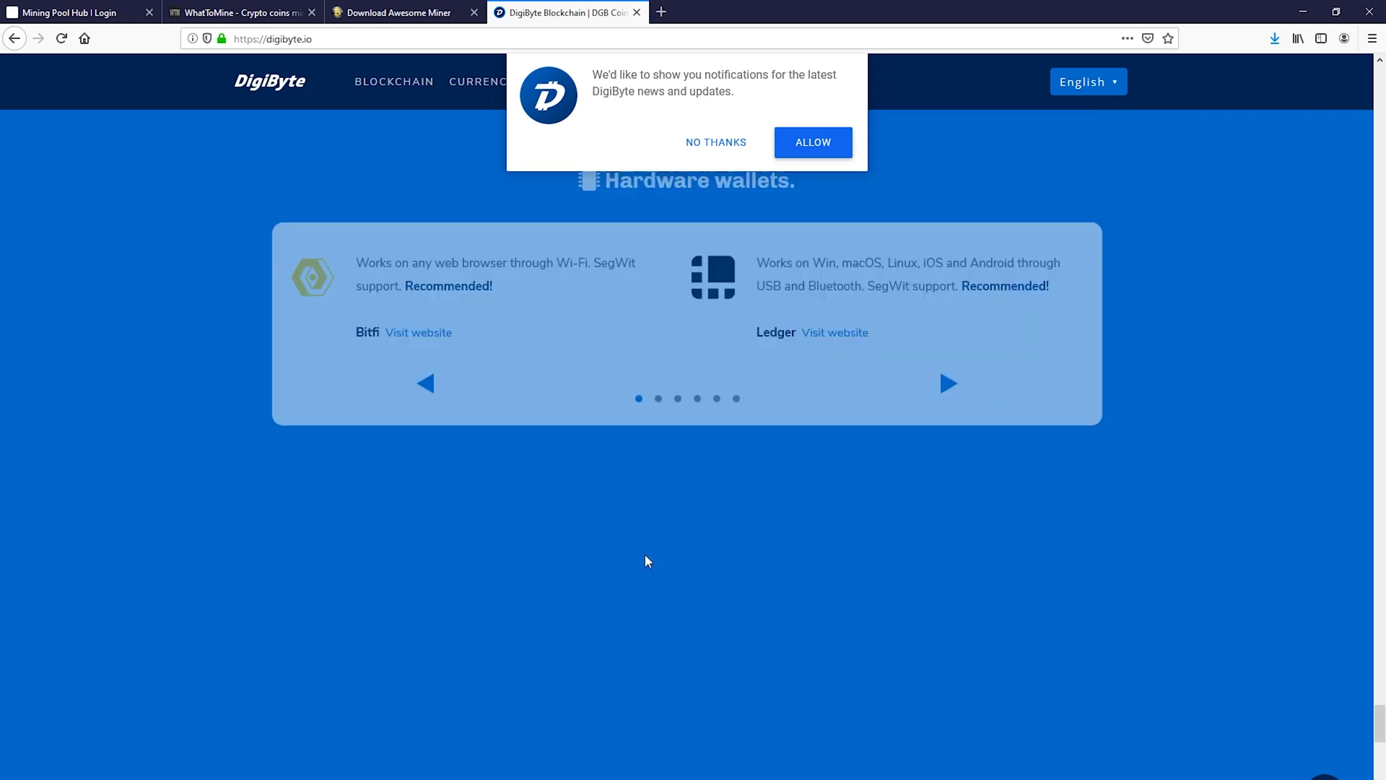
scroll(647, 555, "up", 5)
scroll(652, 564, "up", 5)
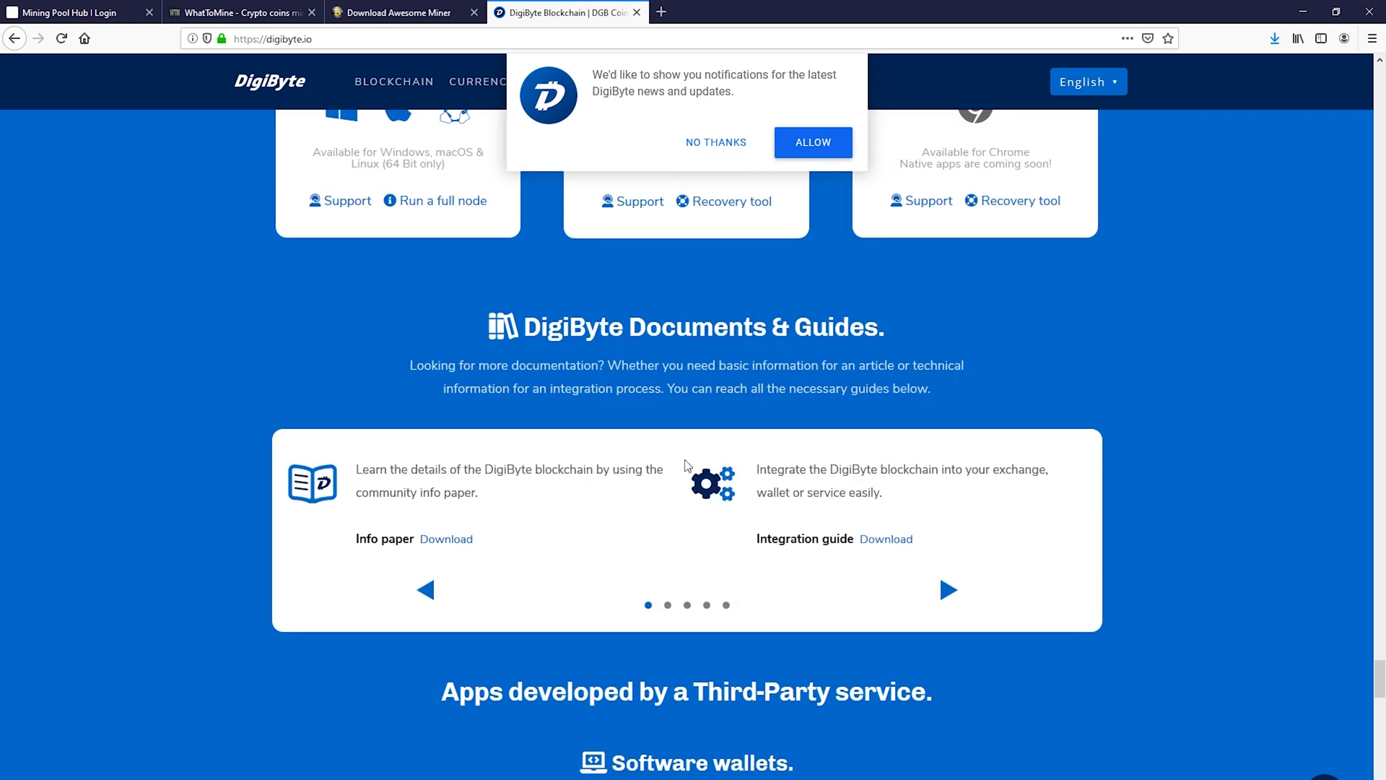
scroll(672, 357, "down", 3)
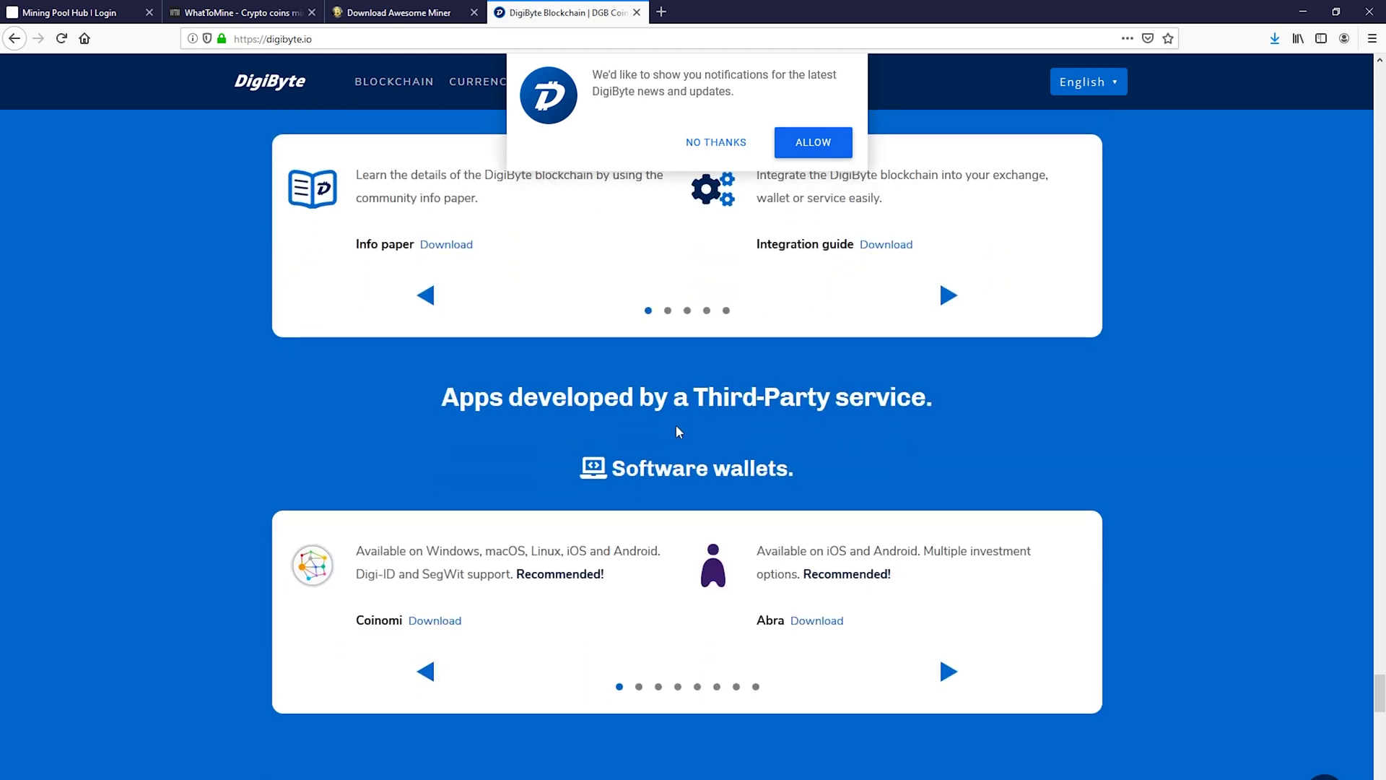
left_click(425, 673)
left_click(425, 673)
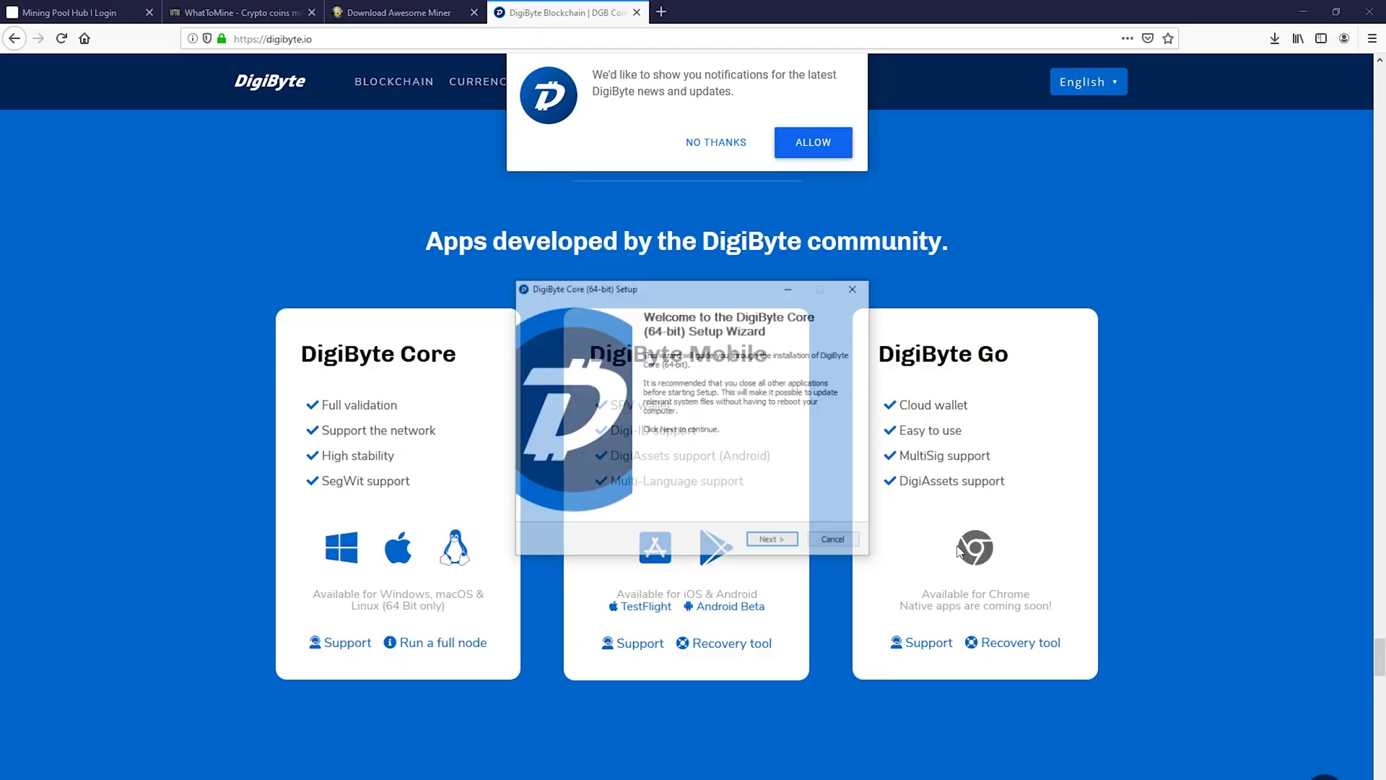
- Install DigiByte Core with the default install location and Start Menu folder
left_click(784, 538)
left_click(785, 540)
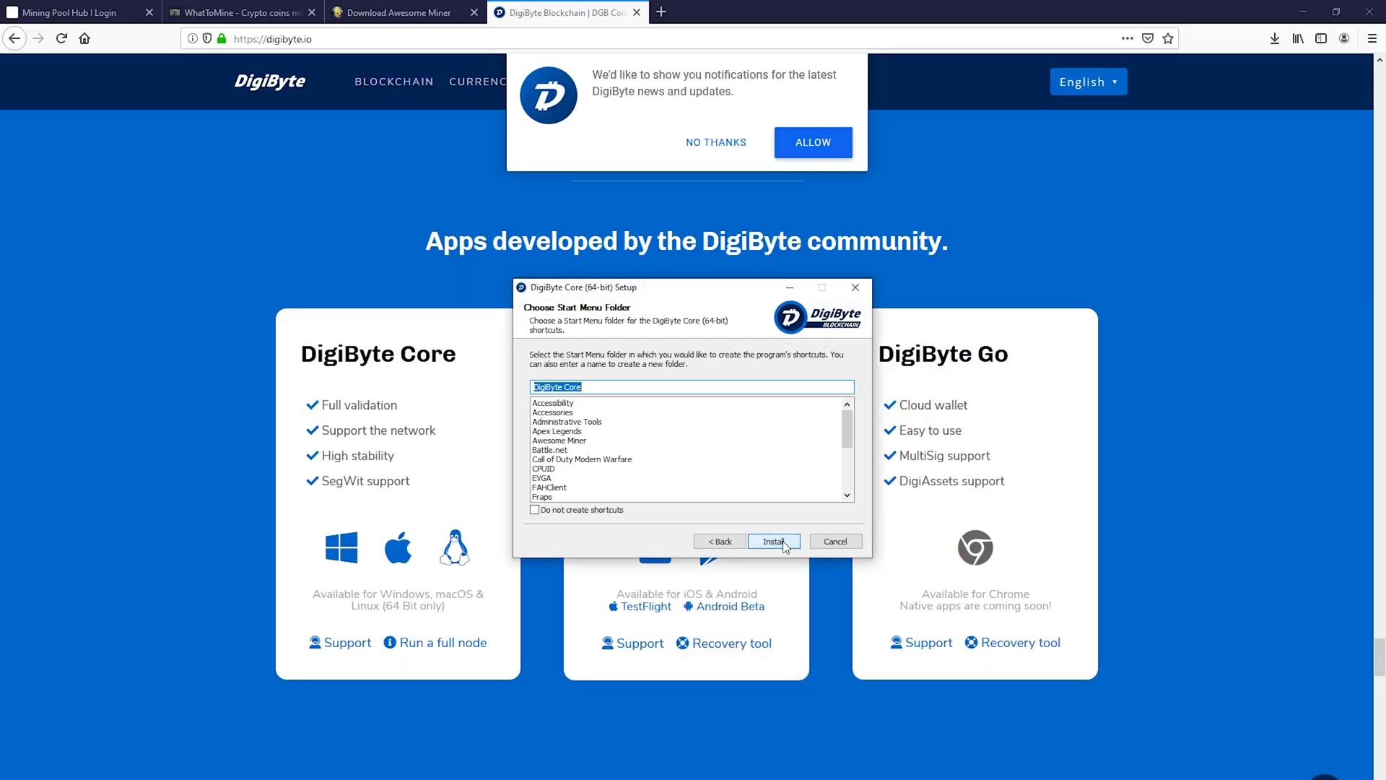
left_click(785, 543)
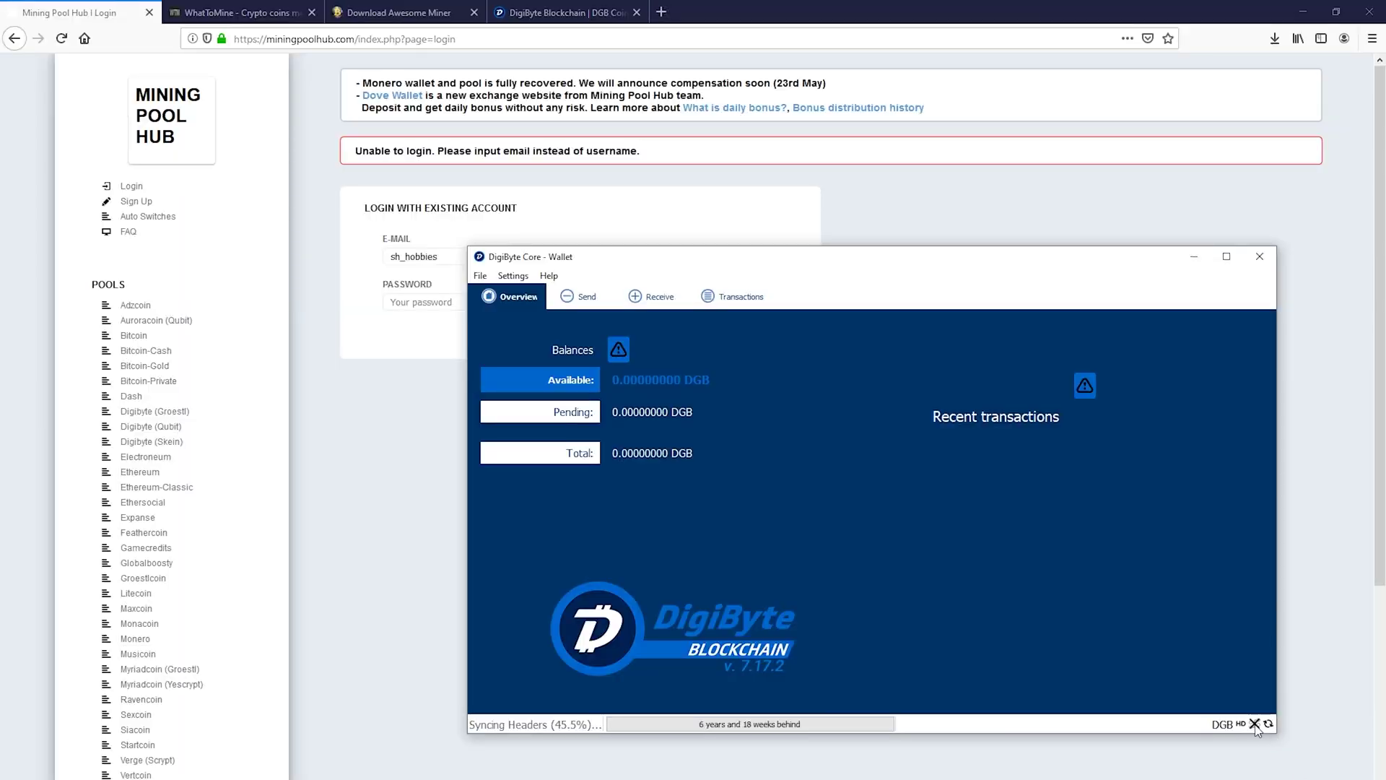
- Re-enable wallet network activity, view Options without changes, then switch to the Receive page
left_click(1255, 726)
left_click(503, 277)
mouse_move(487, 280)
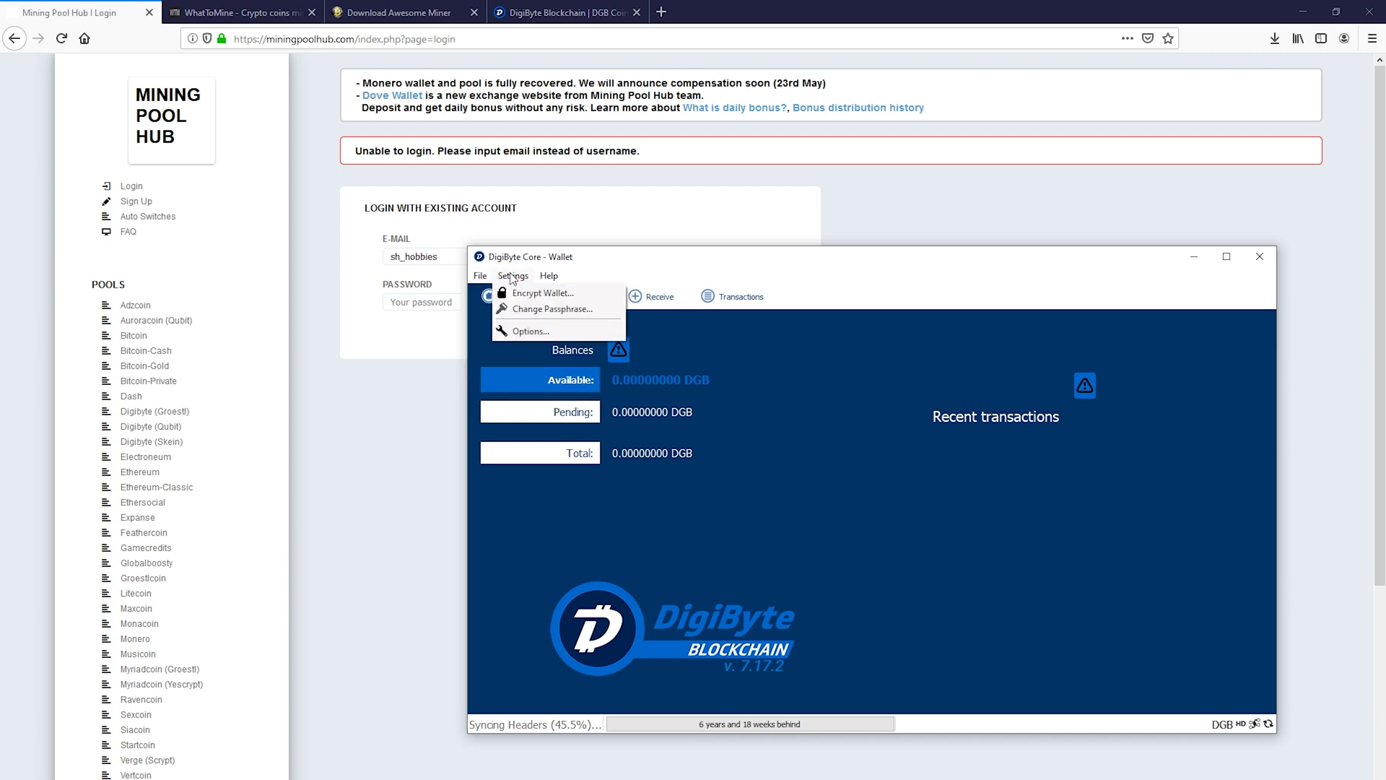
left_click(531, 330)
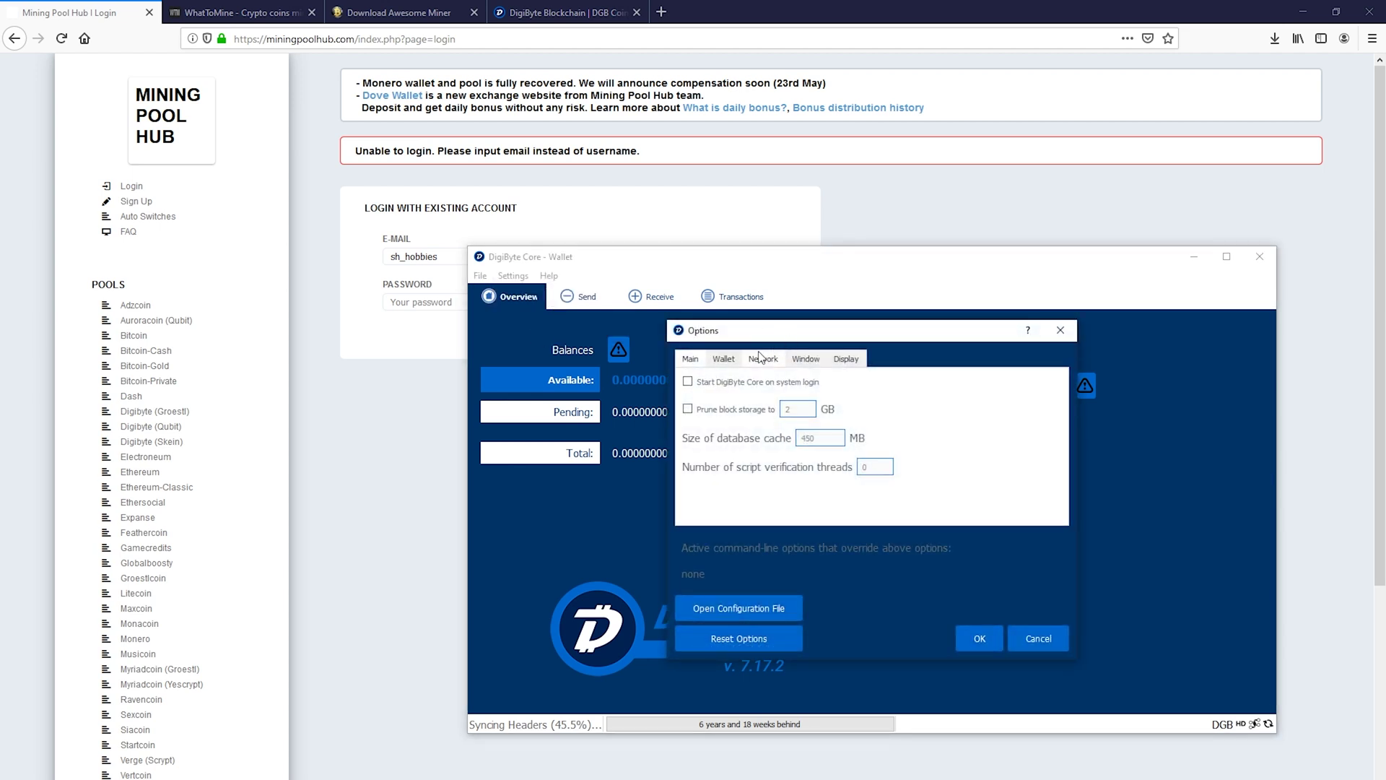
left_click(1060, 330)
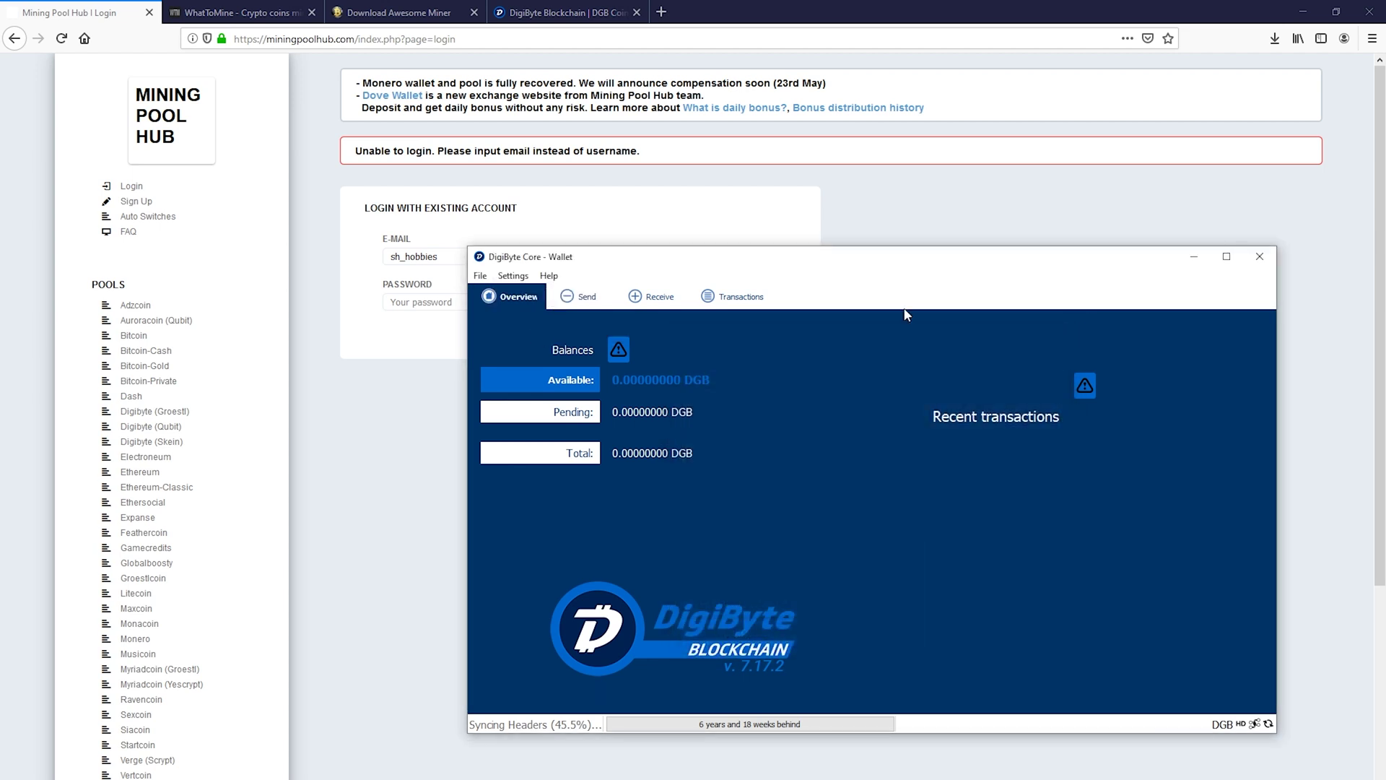
left_click(581, 298)
left_click(650, 300)
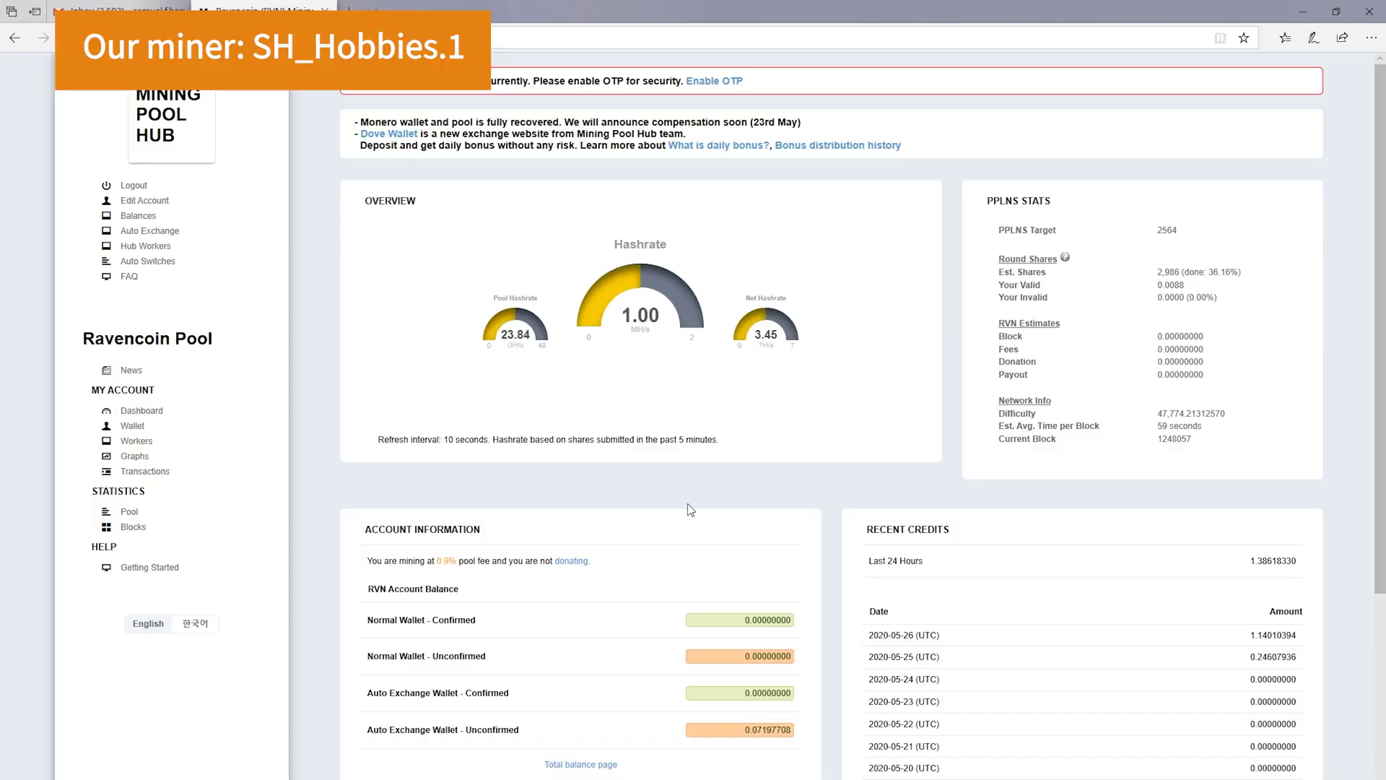
- Scroll the Ravencoin dashboard and highlight the three most recent credit entries
scroll(722, 542, "down", 5)
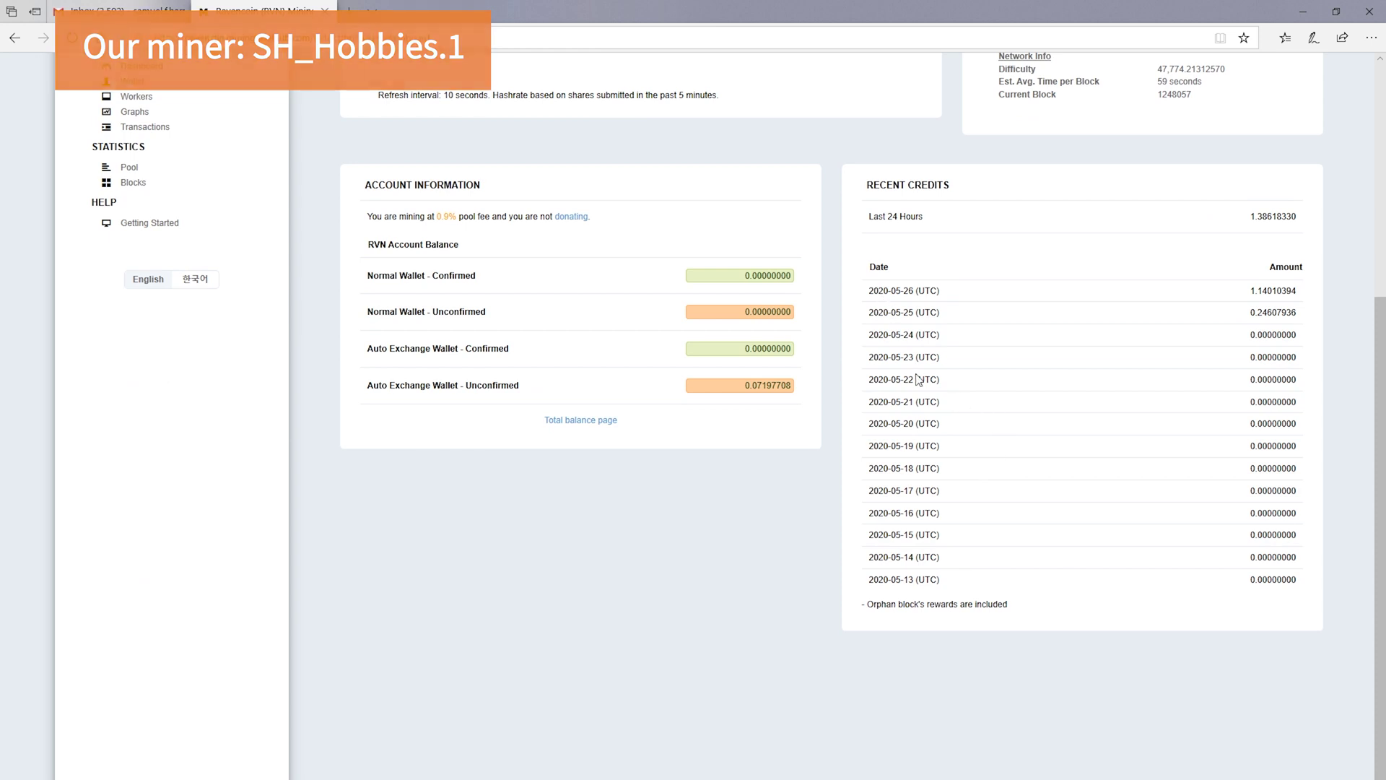
scroll(917, 379, "up", 3)
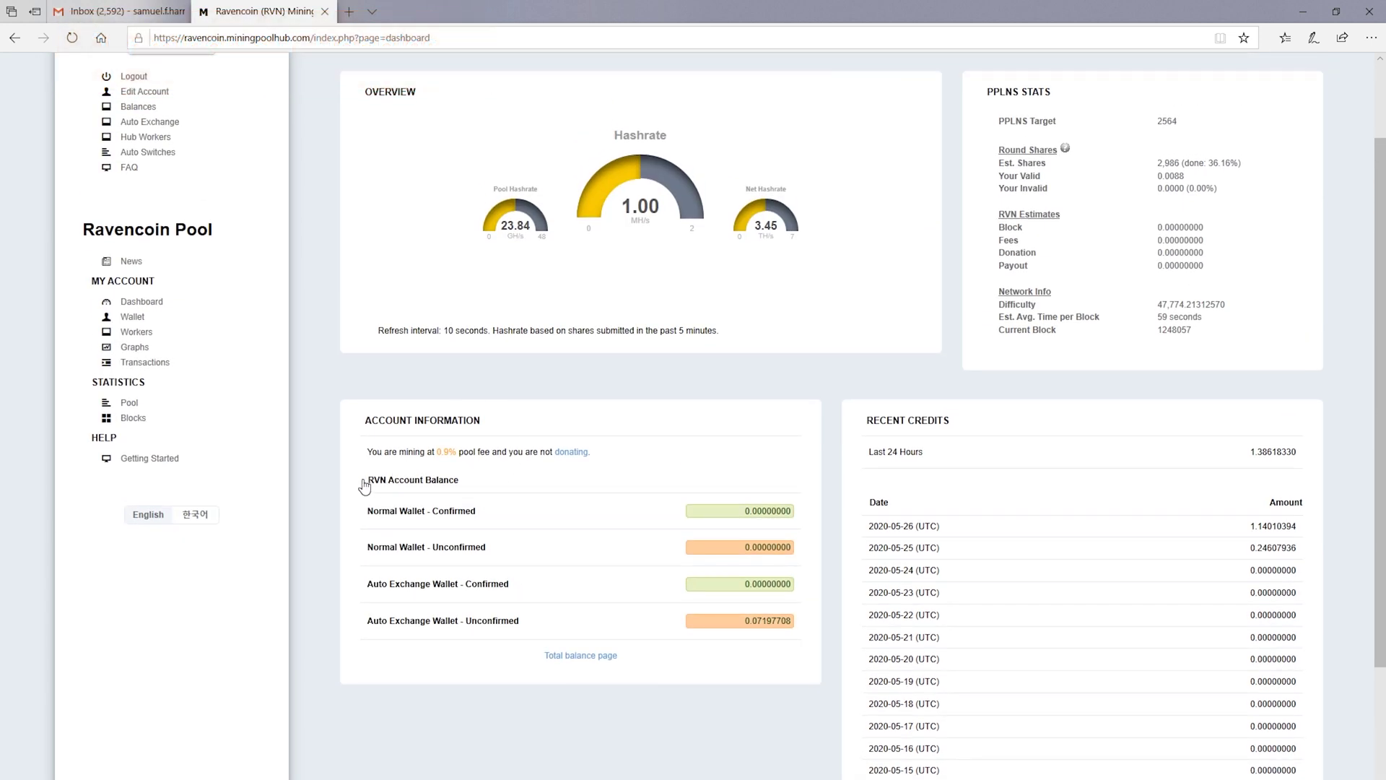
scroll(331, 423, "up", 2)
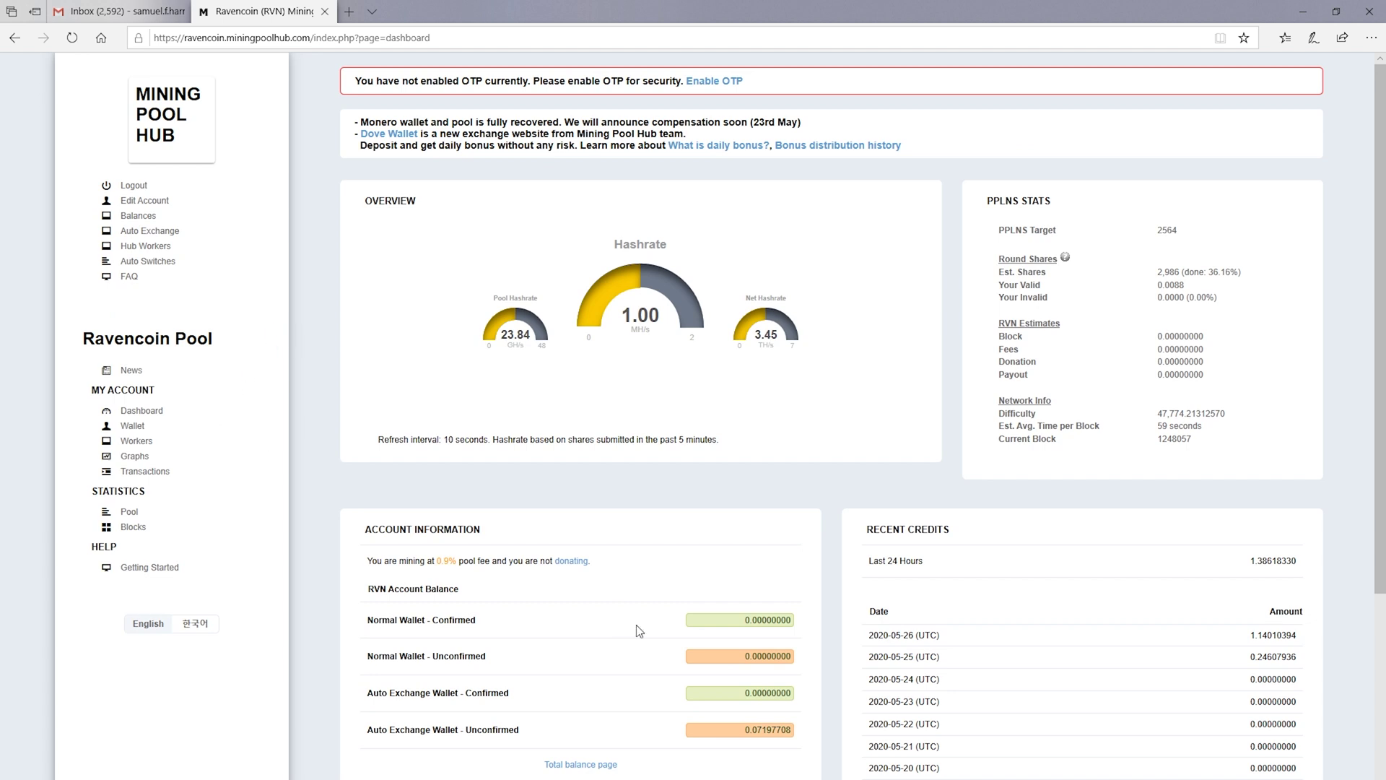
left_click_drag(872, 638, 1309, 652)
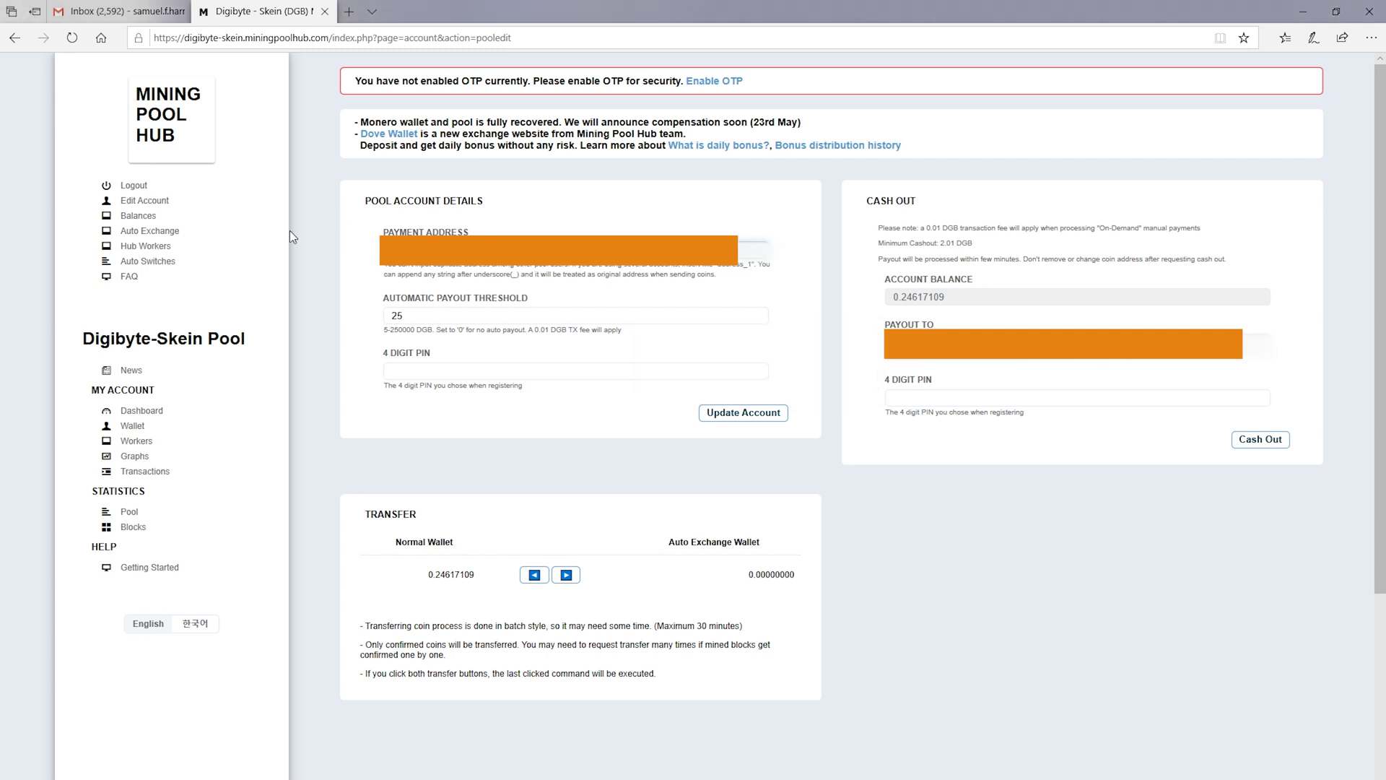
- Select the Digibyte-Skein Automatic Payout Threshold value 25 in its field
double_click(437, 316)
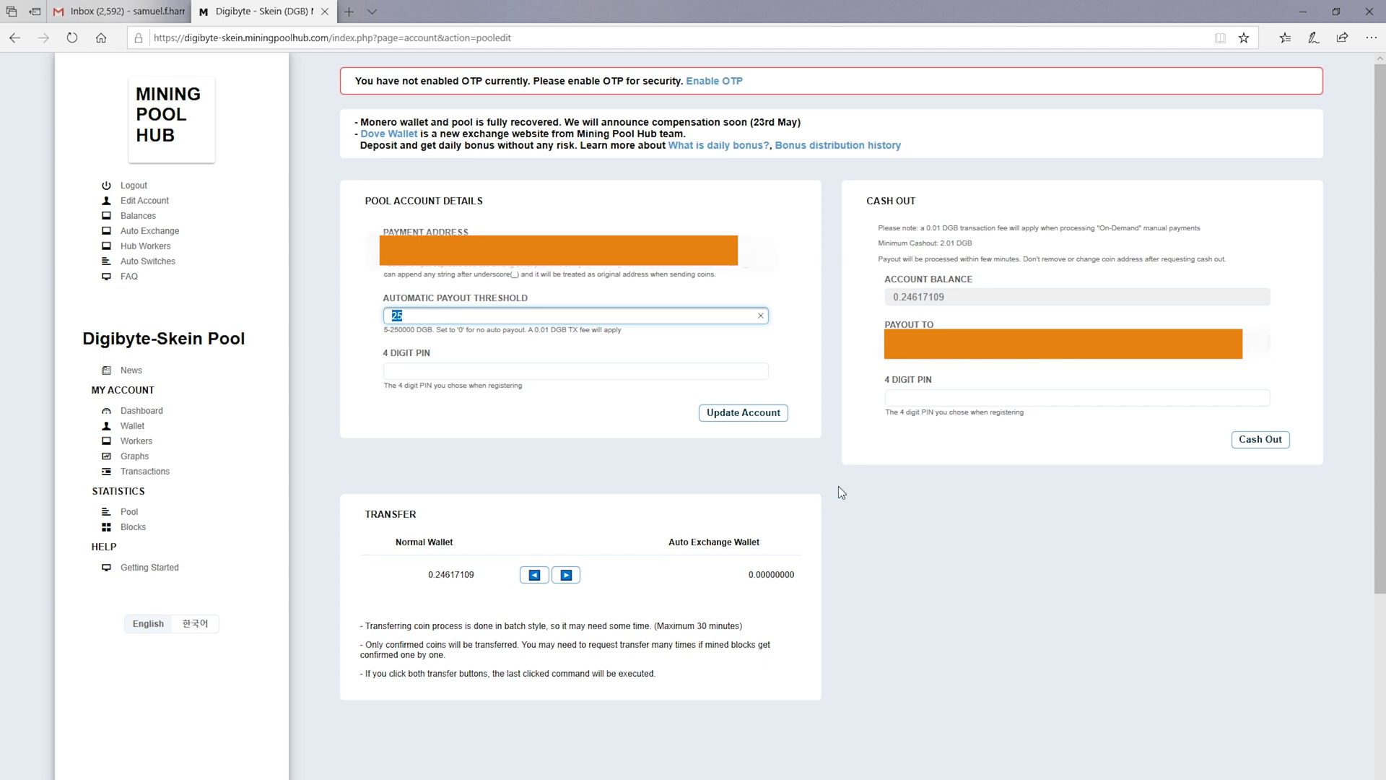
left_click(455, 314)
left_click_drag(455, 314, 395, 314)
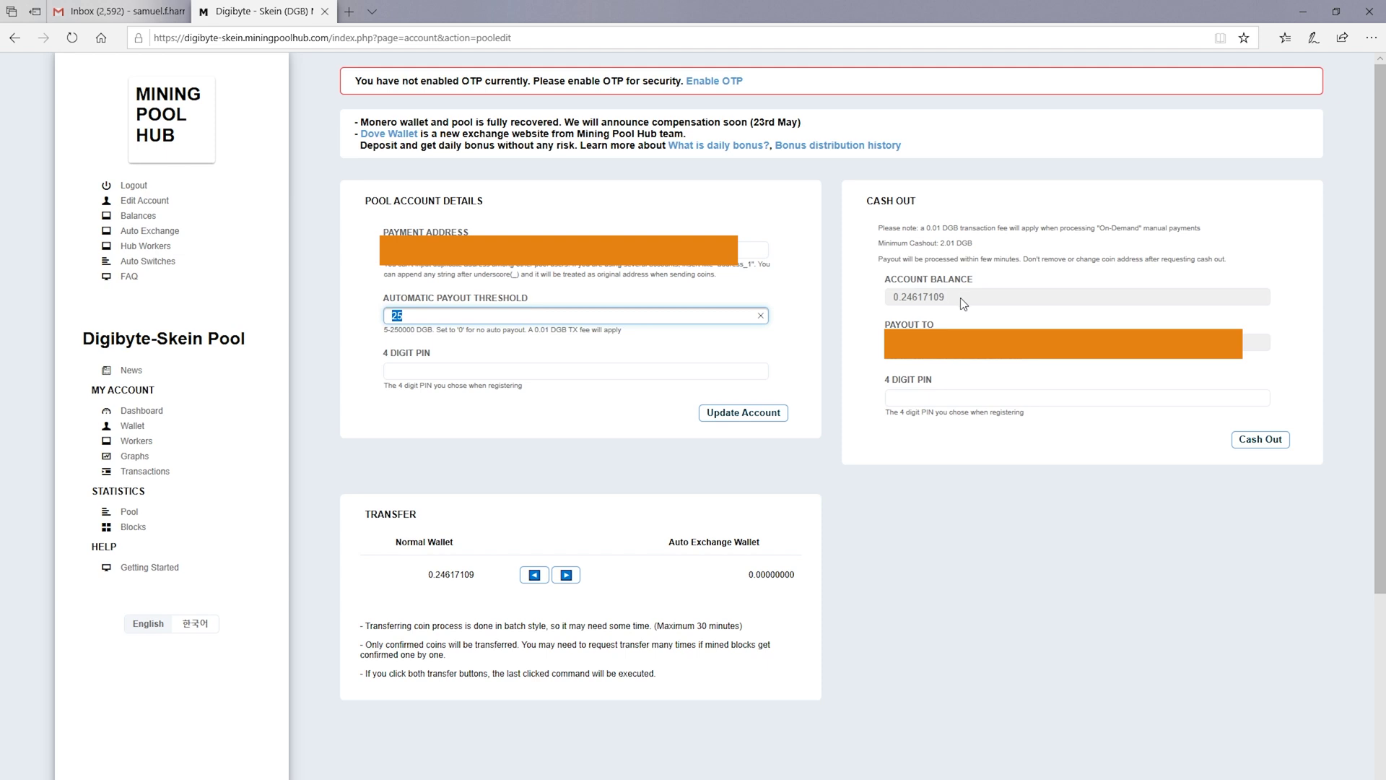